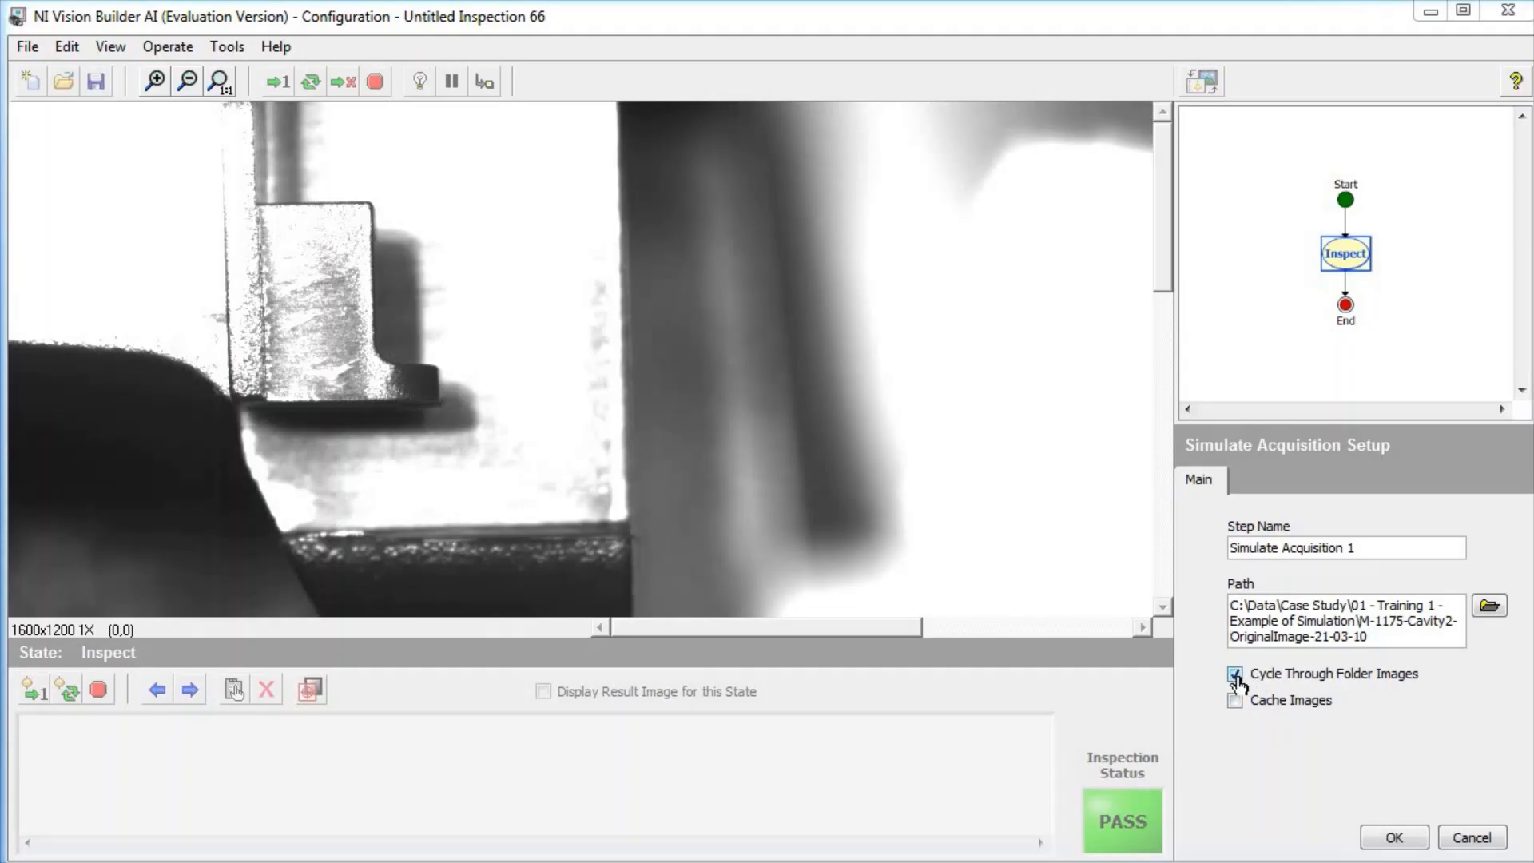
Turn off cycling through folder images in the Simulate Acquisition step and accept its setup
{"action": "left_click", "coordinate": [1235, 674]}
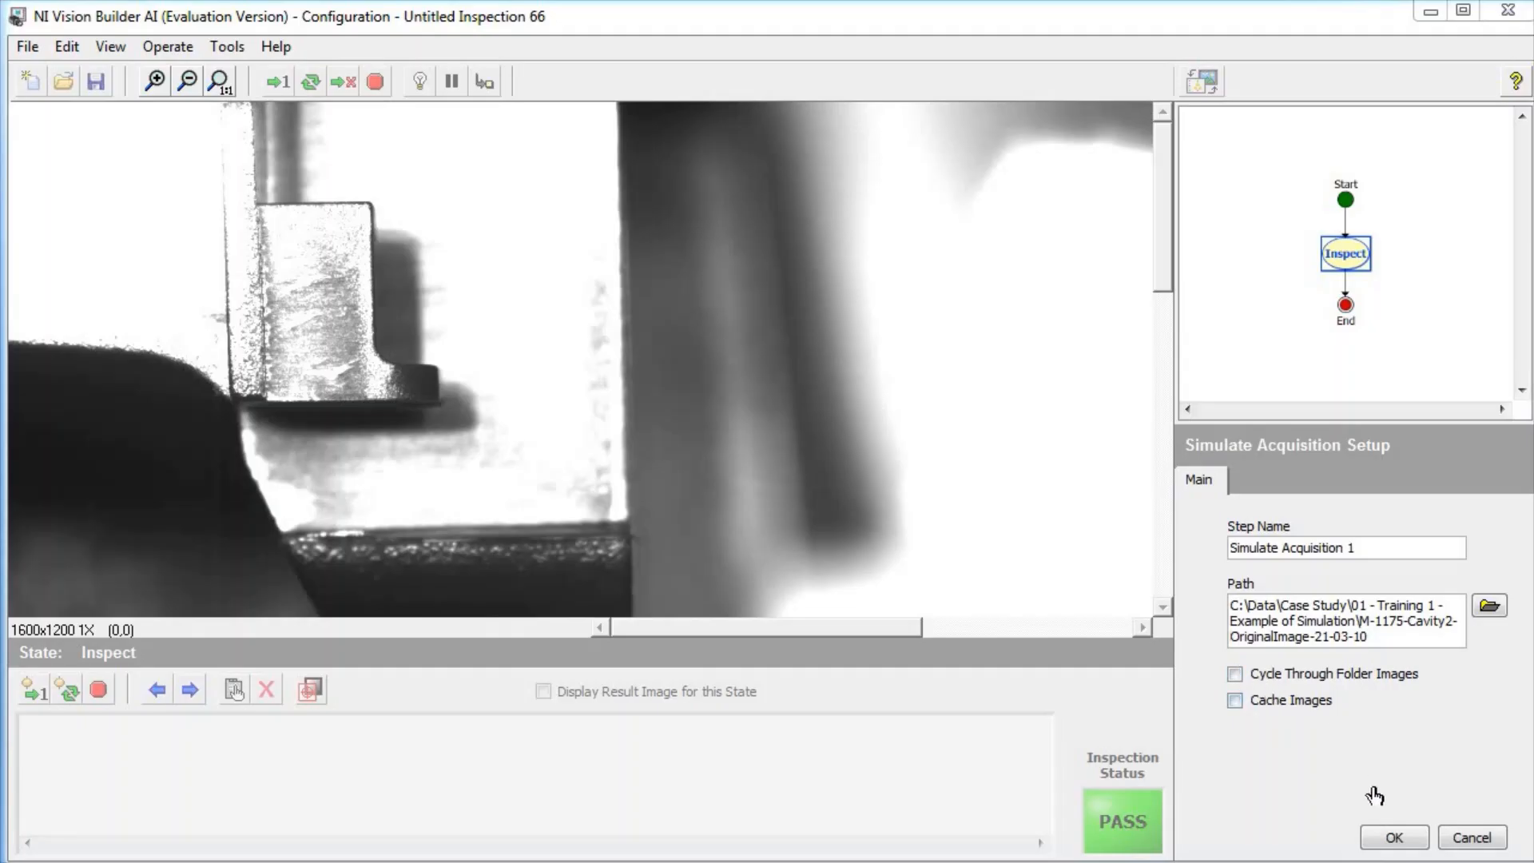
{"action": "left_click", "coordinate": [1393, 839]}
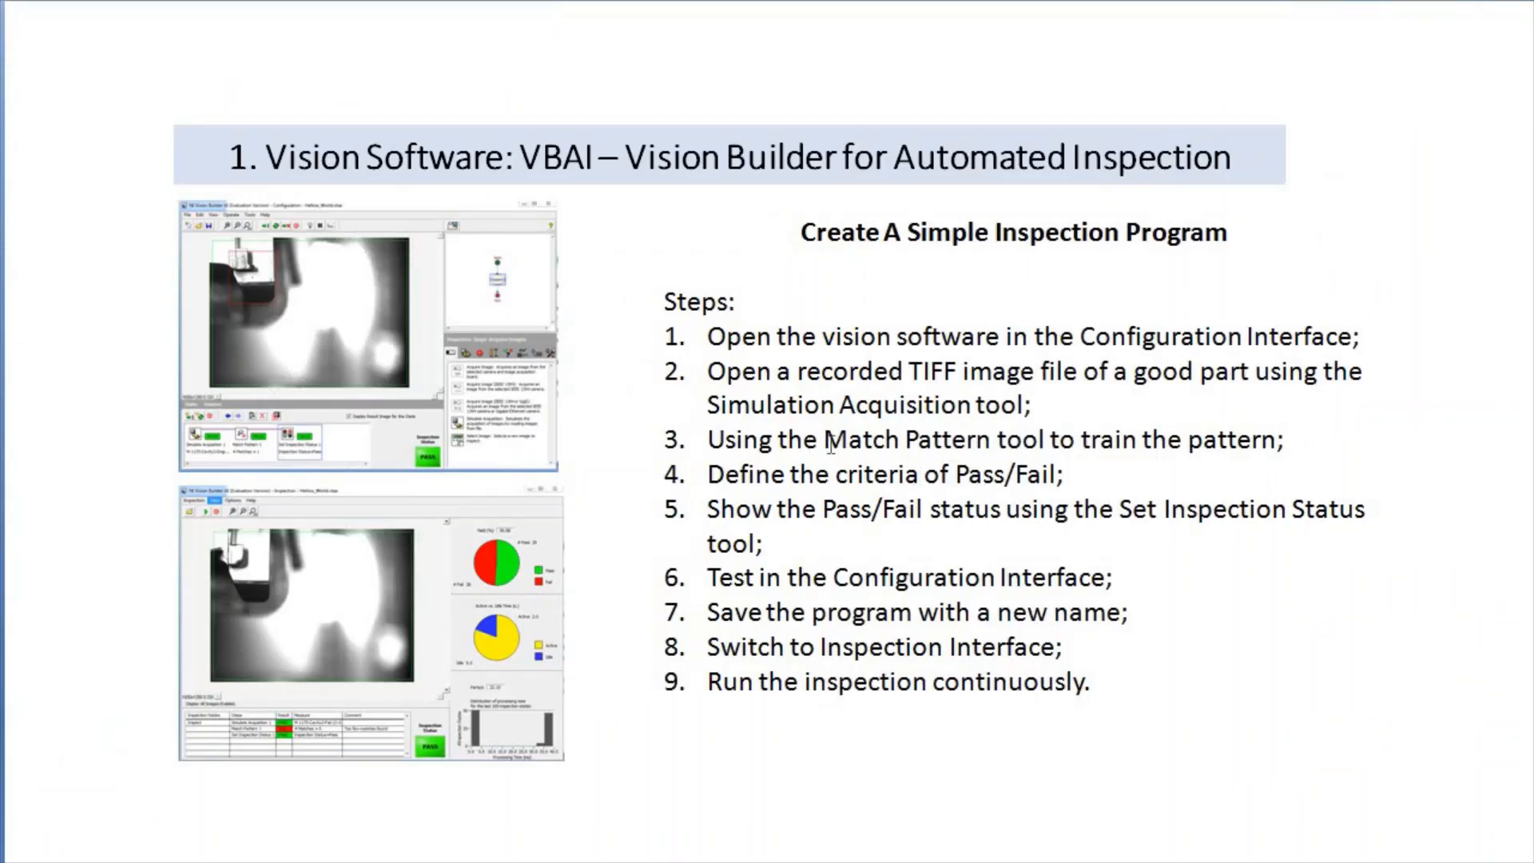
Add a Match Pattern step with a rectangular template of about 390 by 459 pixels around the bracket and the dark block below it
{"action": "left_click_drag", "start_coordinate": [825, 442], "coordinate": [995, 441]}
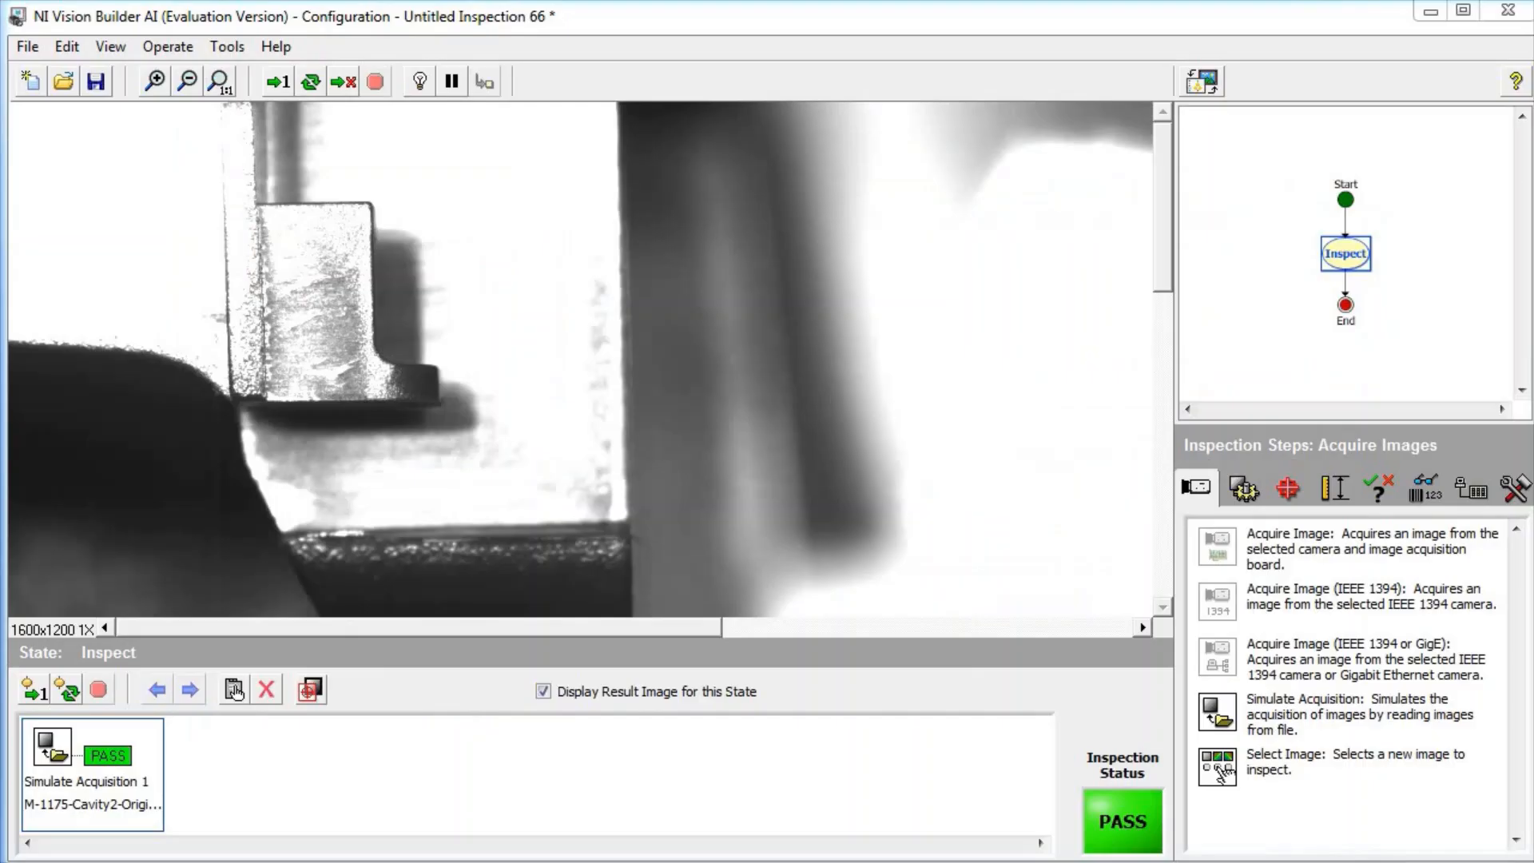
{"action": "left_click", "coordinate": [1283, 497]}
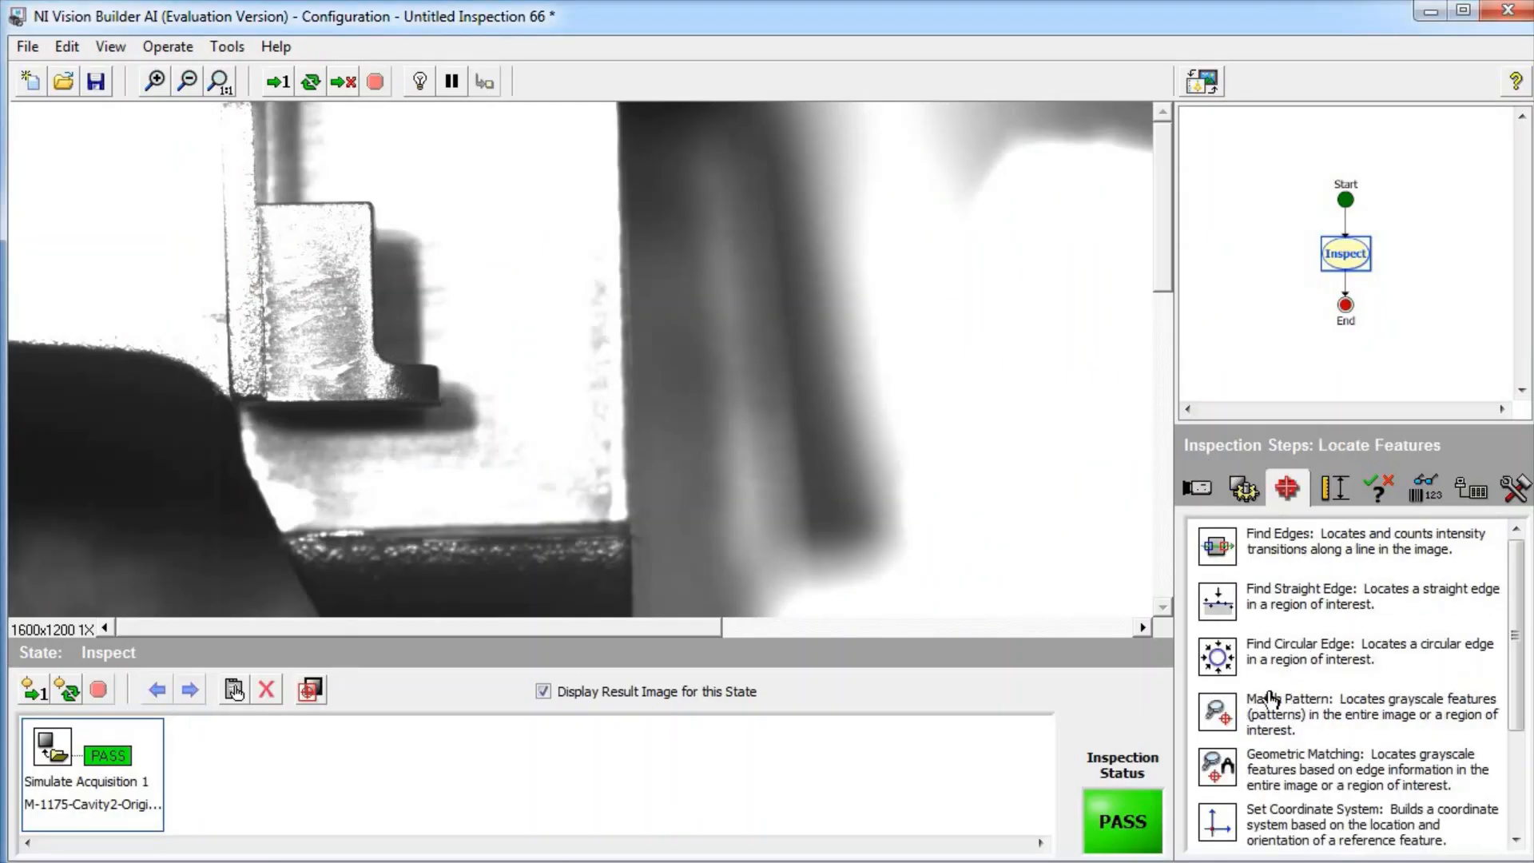
{"action": "left_click", "coordinate": [1226, 713]}
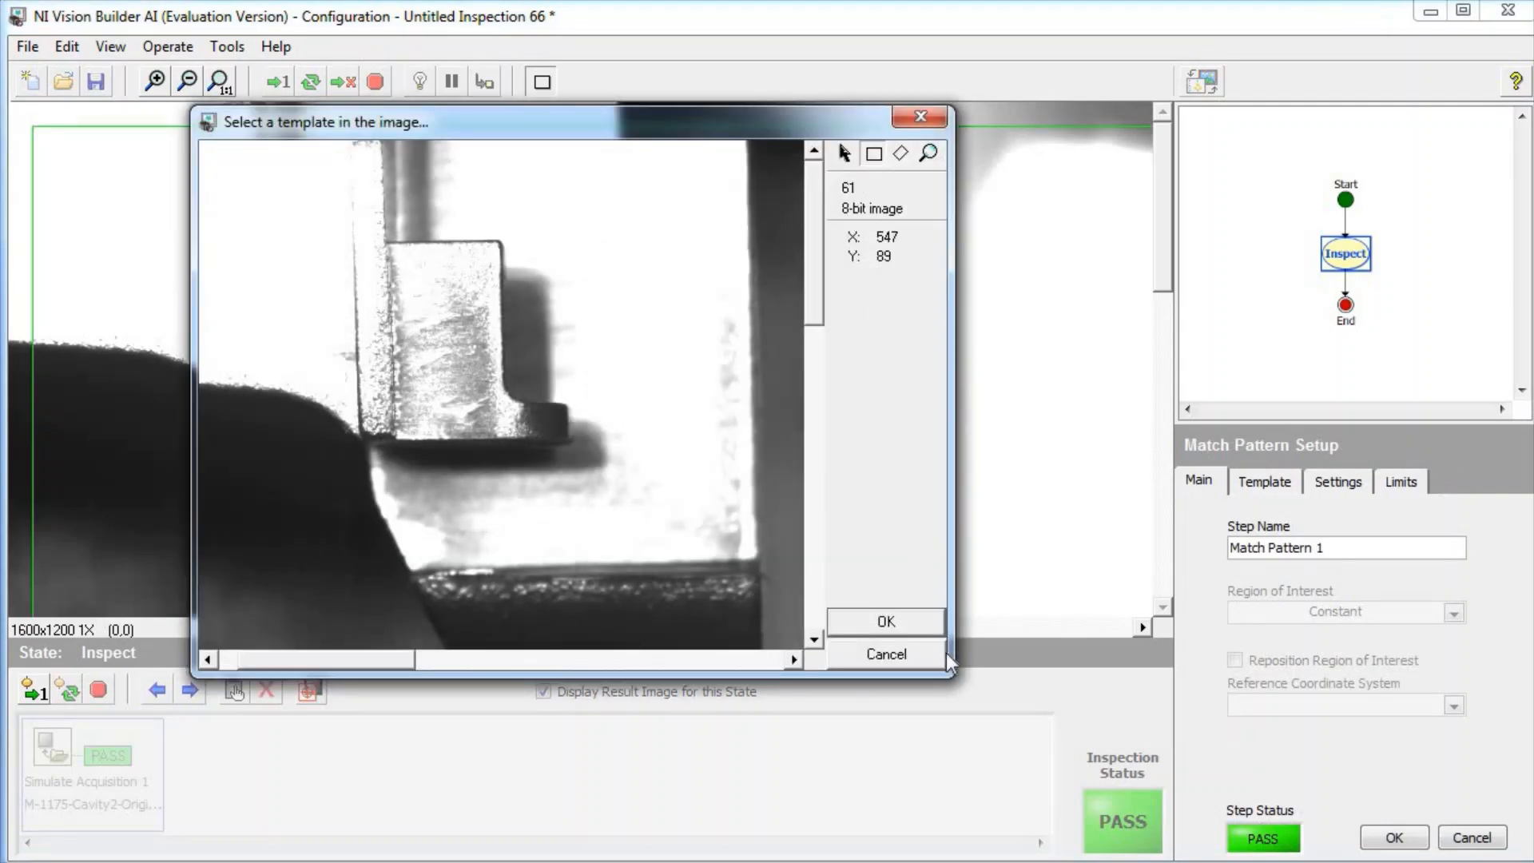
{"action": "left_click_drag", "start_coordinate": [953, 663], "coordinate": [1052, 660]}
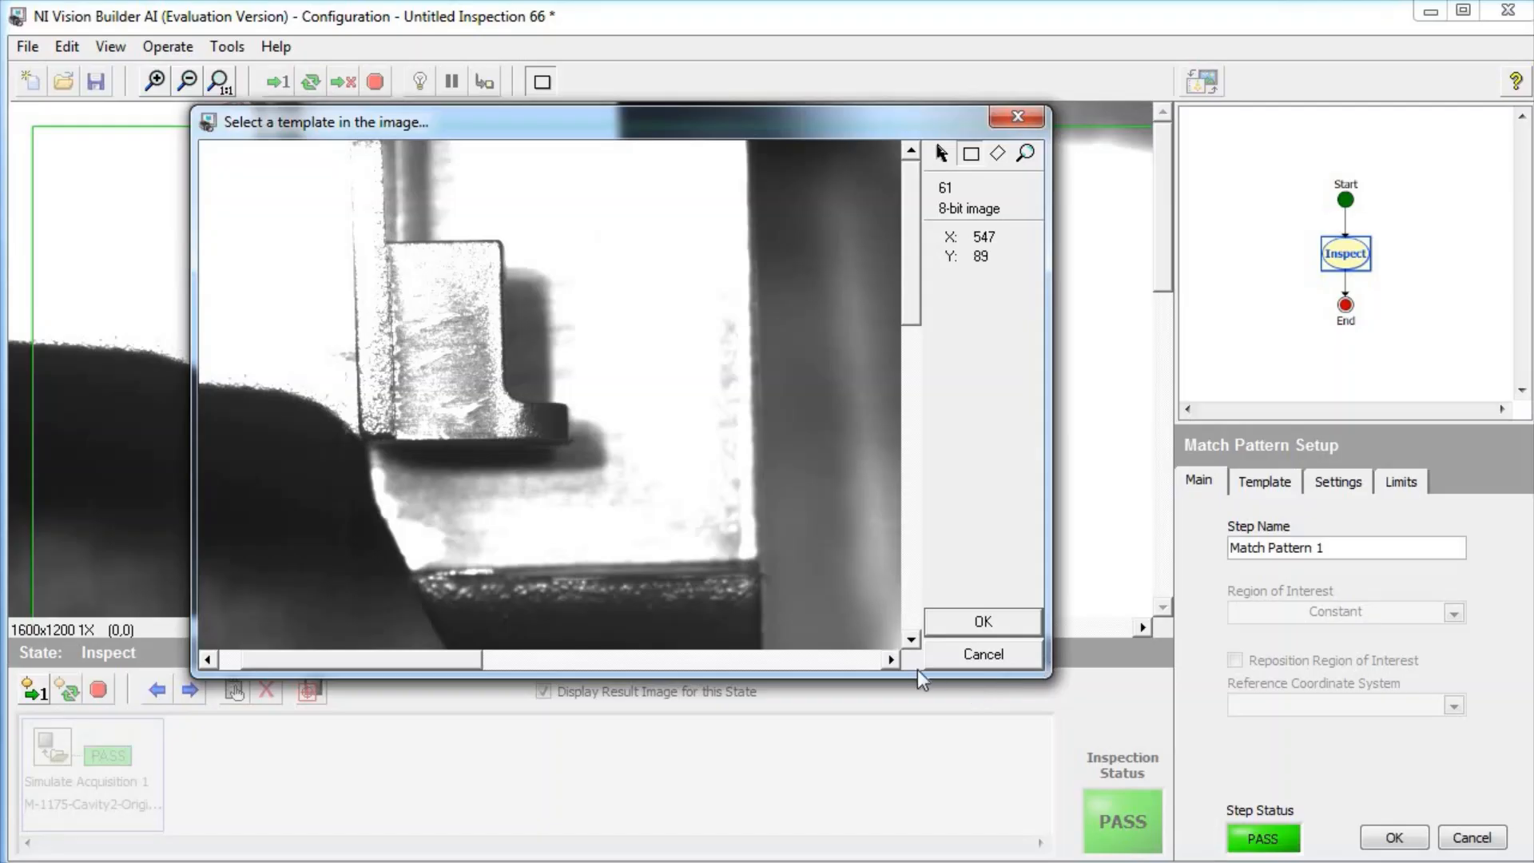
{"action": "left_click_drag", "start_coordinate": [912, 671], "coordinate": [933, 815]}
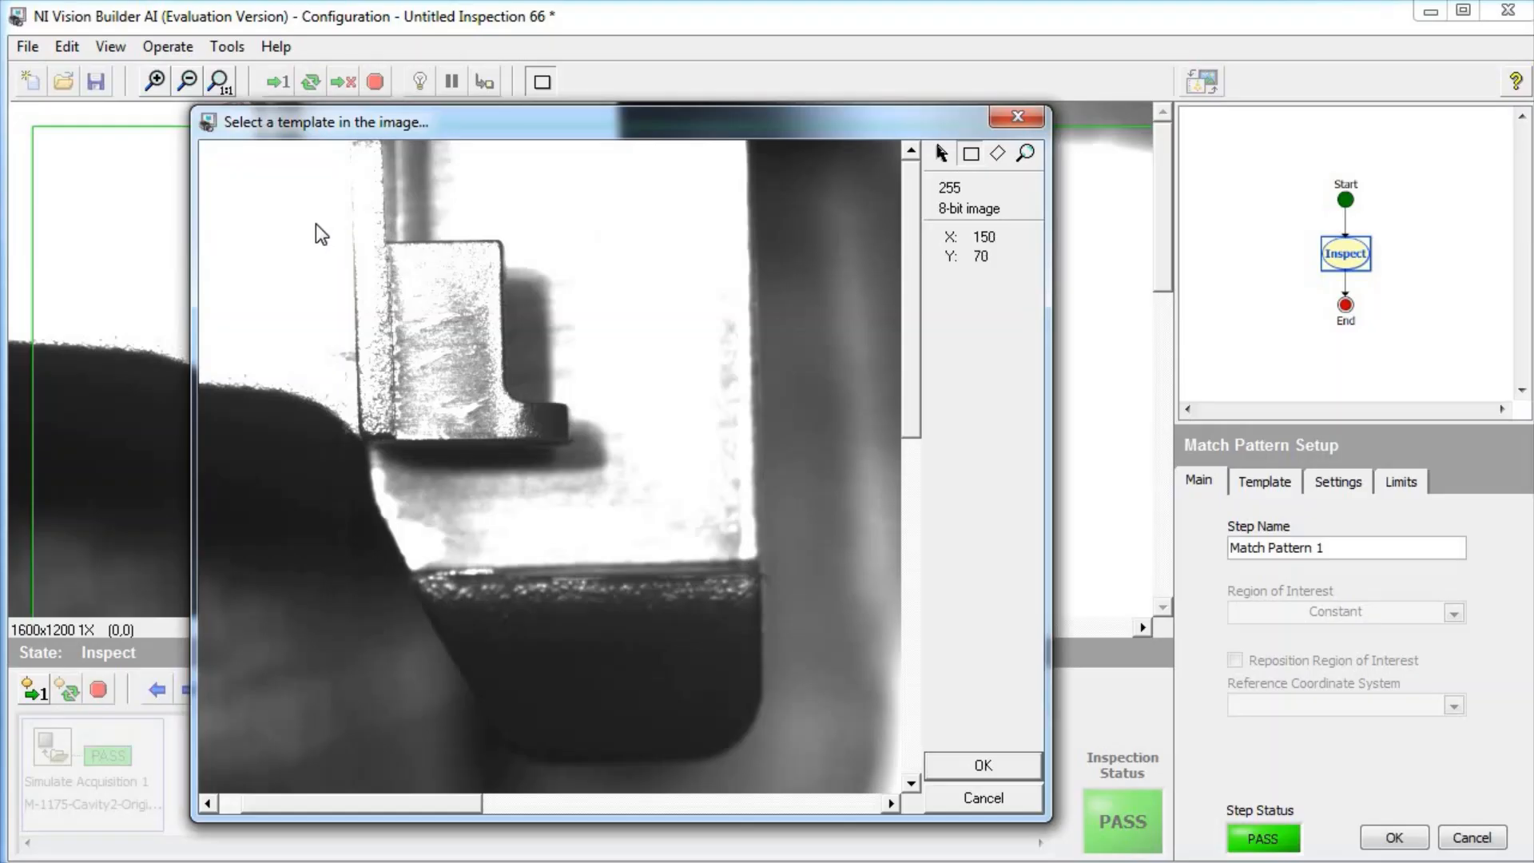
{"action": "left_click_drag", "start_coordinate": [317, 224], "coordinate": [783, 773]}
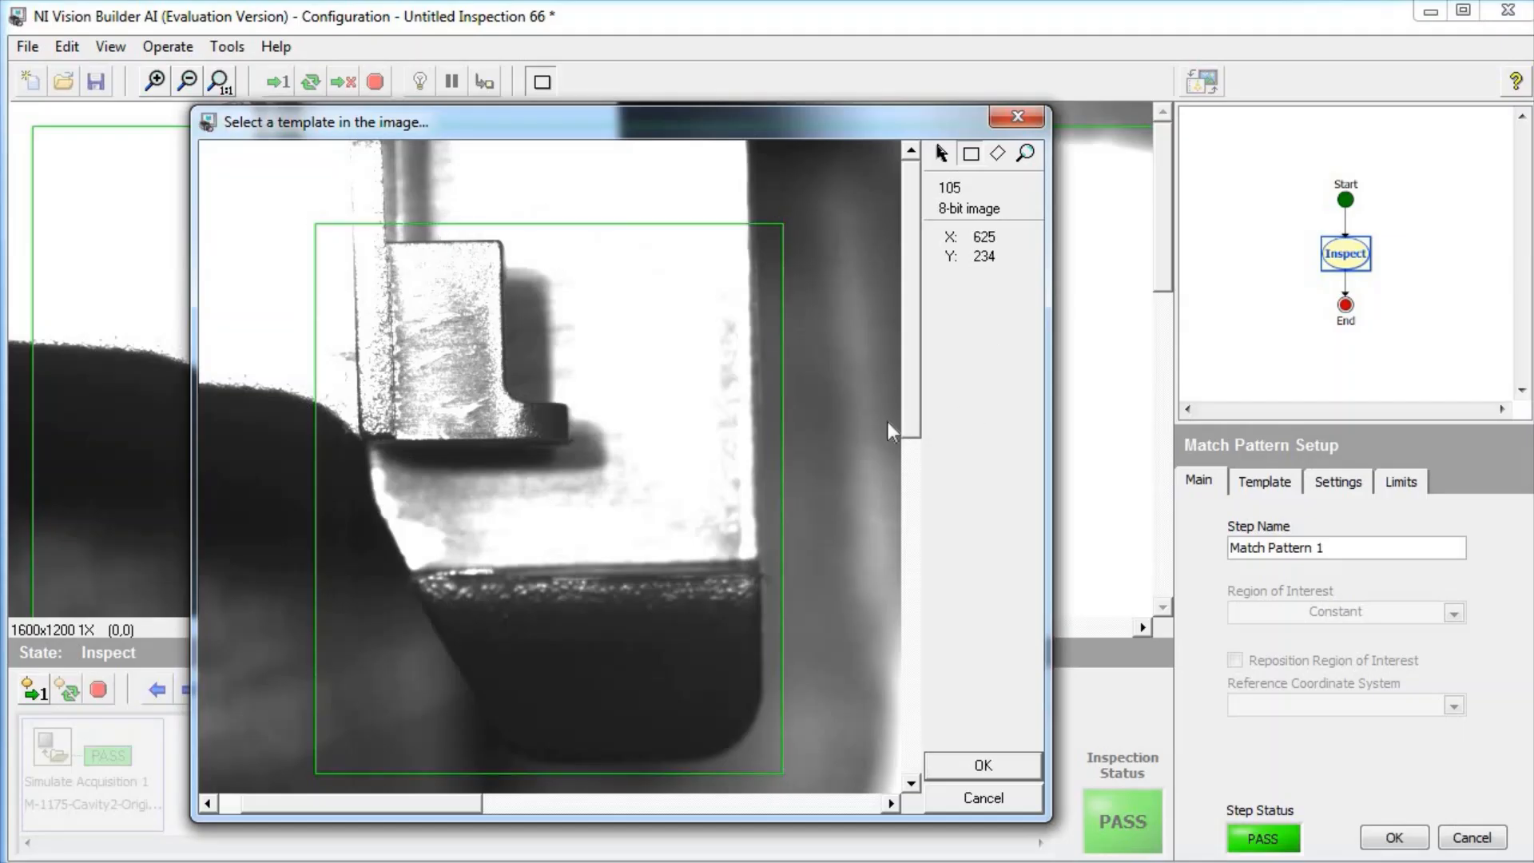
{"action": "left_click", "coordinate": [994, 770]}
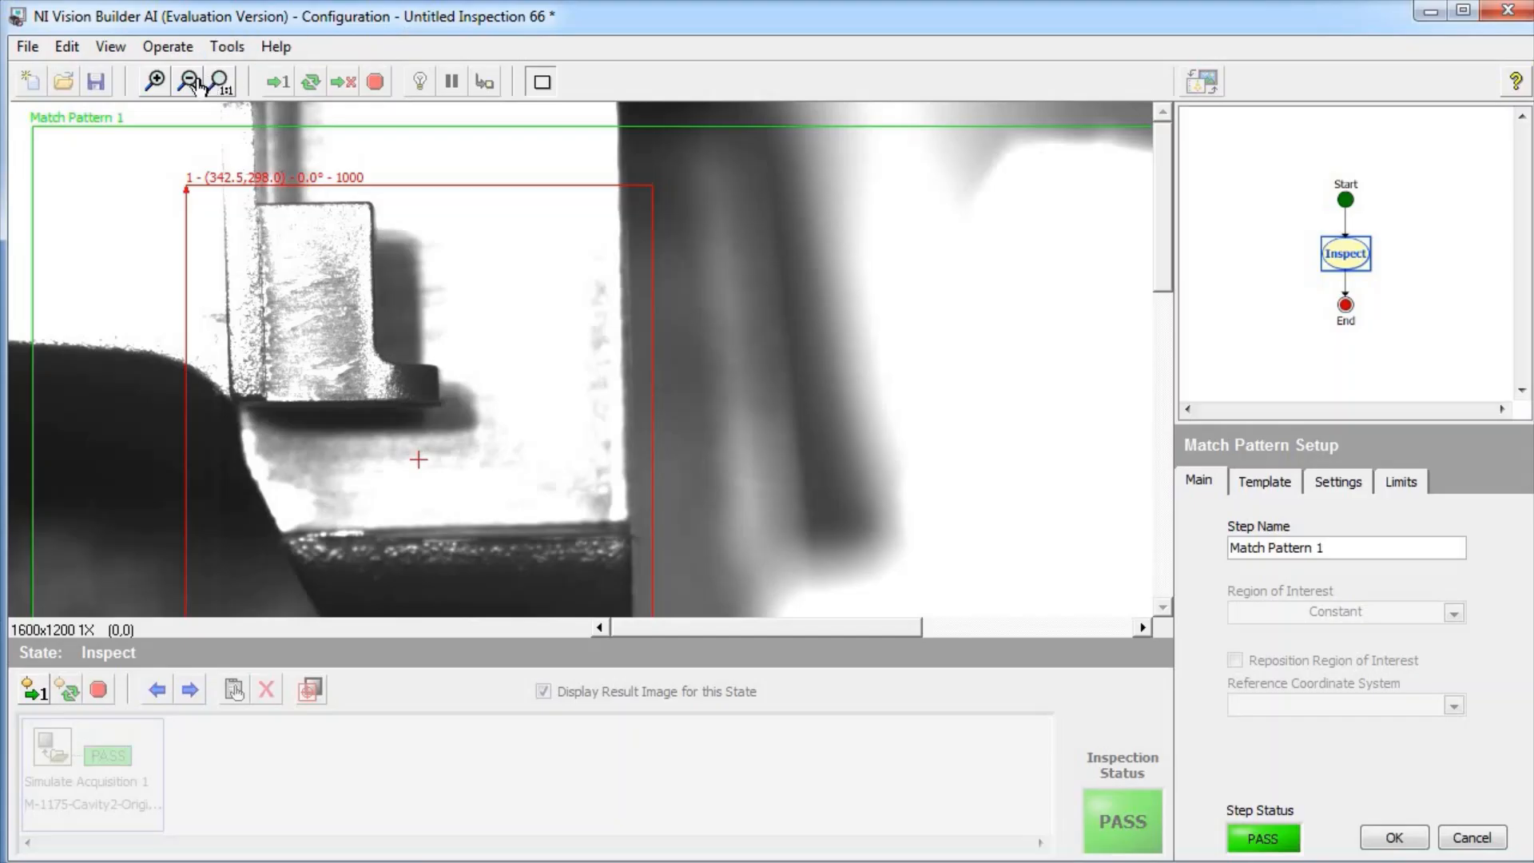
Shrink the Match Pattern search region to the image's upper-left area, leaving a margin around the matched template
{"action": "left_click", "coordinate": [186, 86]}
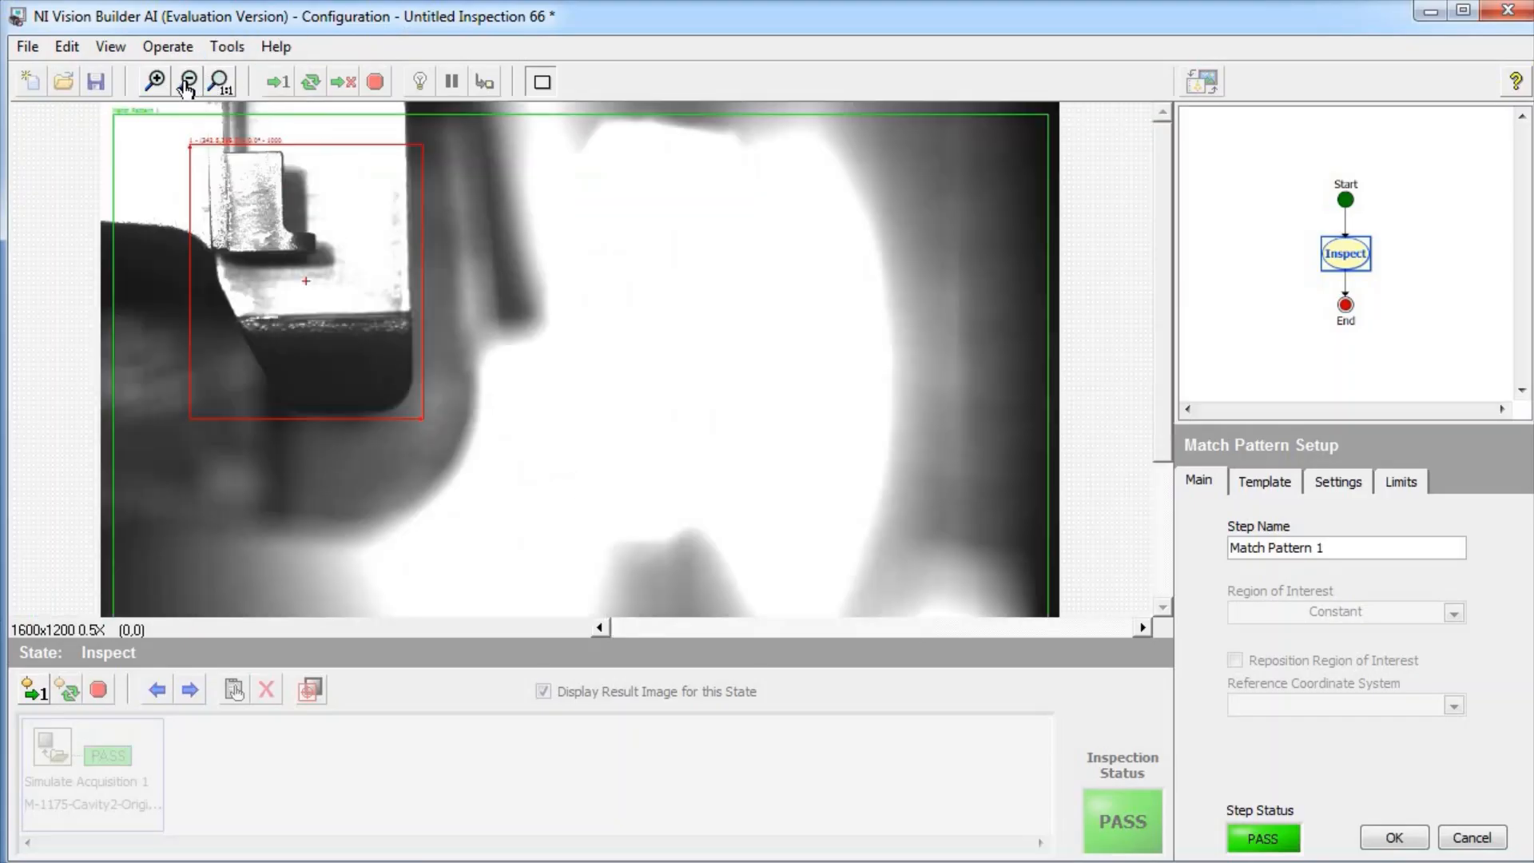
{"action": "left_click", "coordinate": [187, 83]}
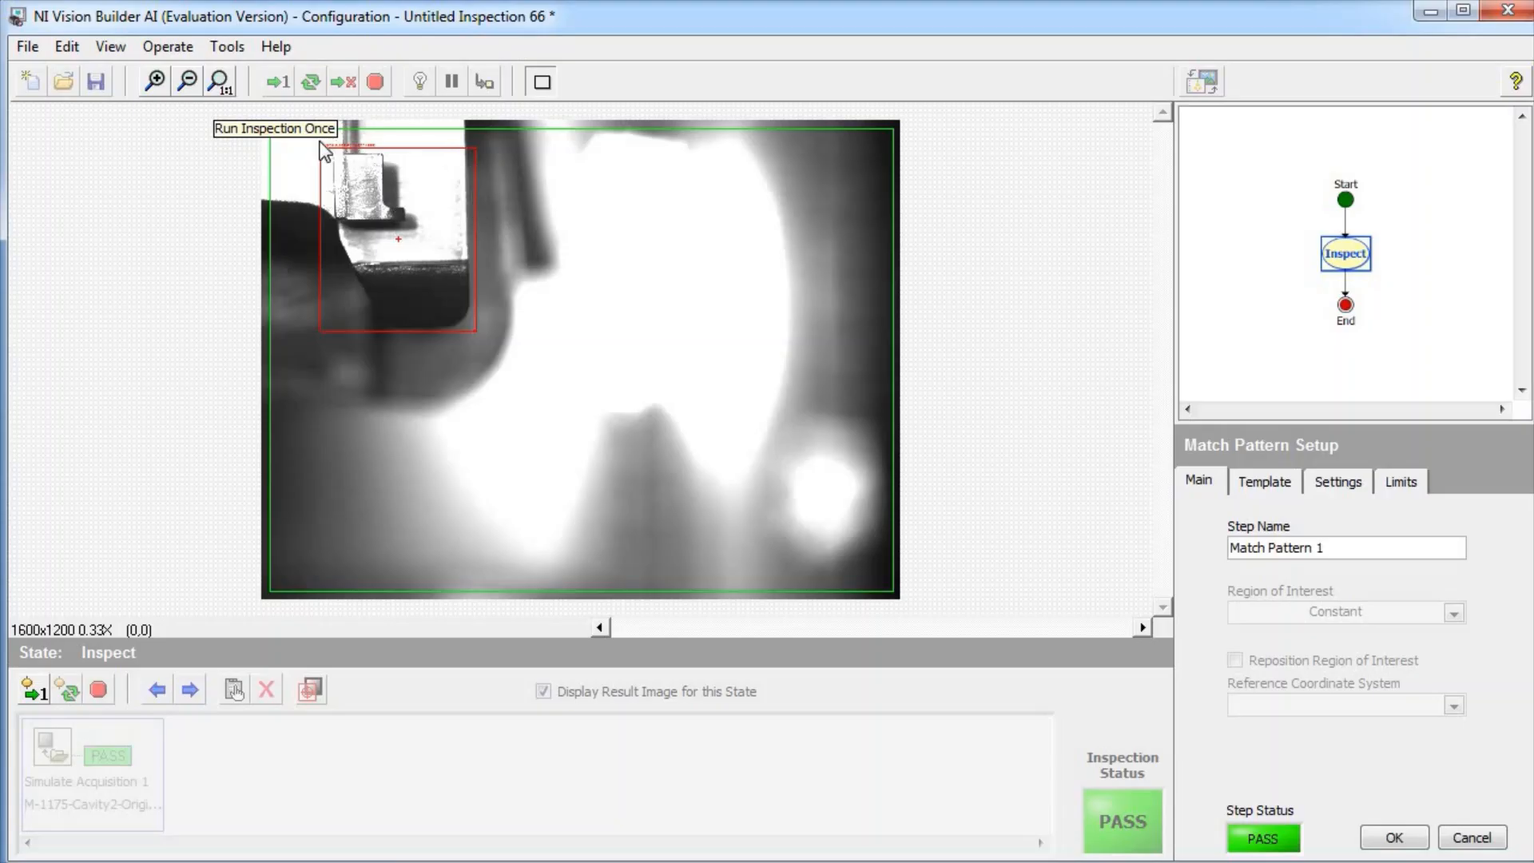
{"action": "left_click", "coordinate": [272, 130]}
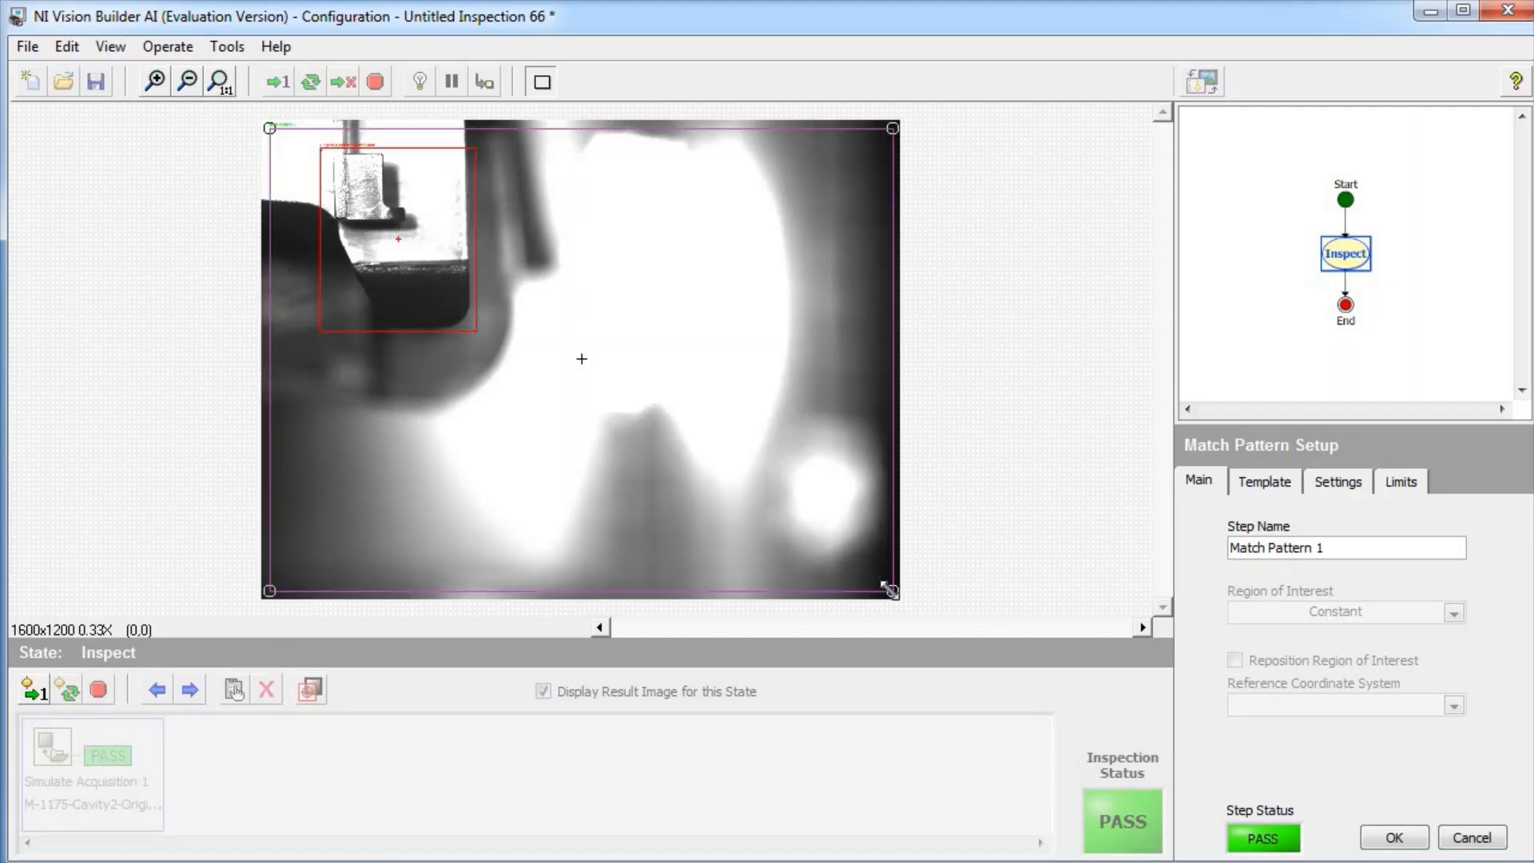
{"action": "left_click_drag", "start_coordinate": [892, 590], "coordinate": [564, 391]}
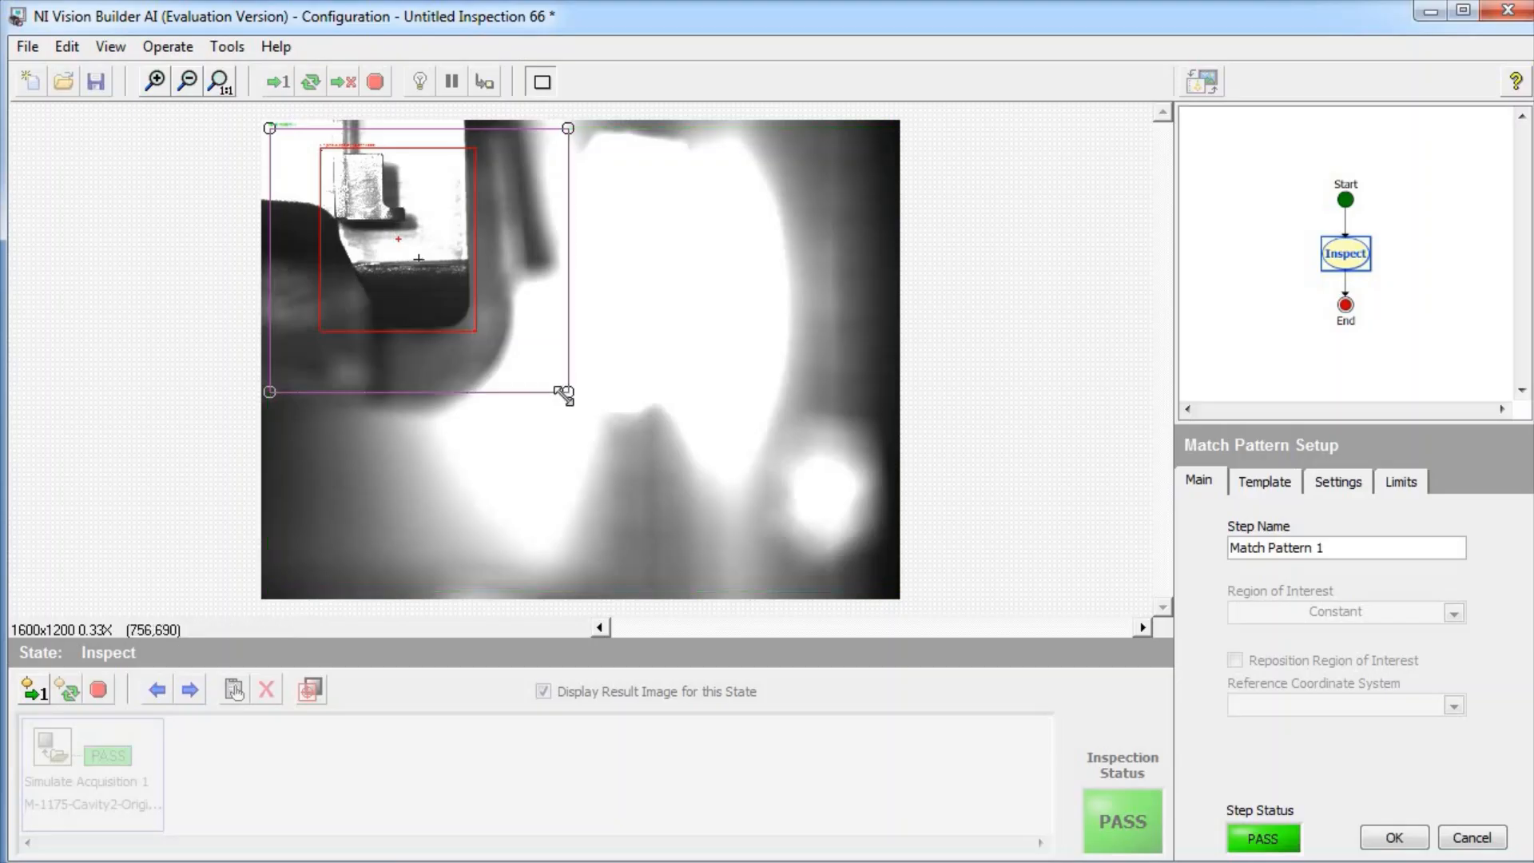
Move the template's match point to the dark block's upper-left corner and enable rotated pattern search with a ±5 degree angle range
{"action": "left_click", "coordinate": [1276, 482]}
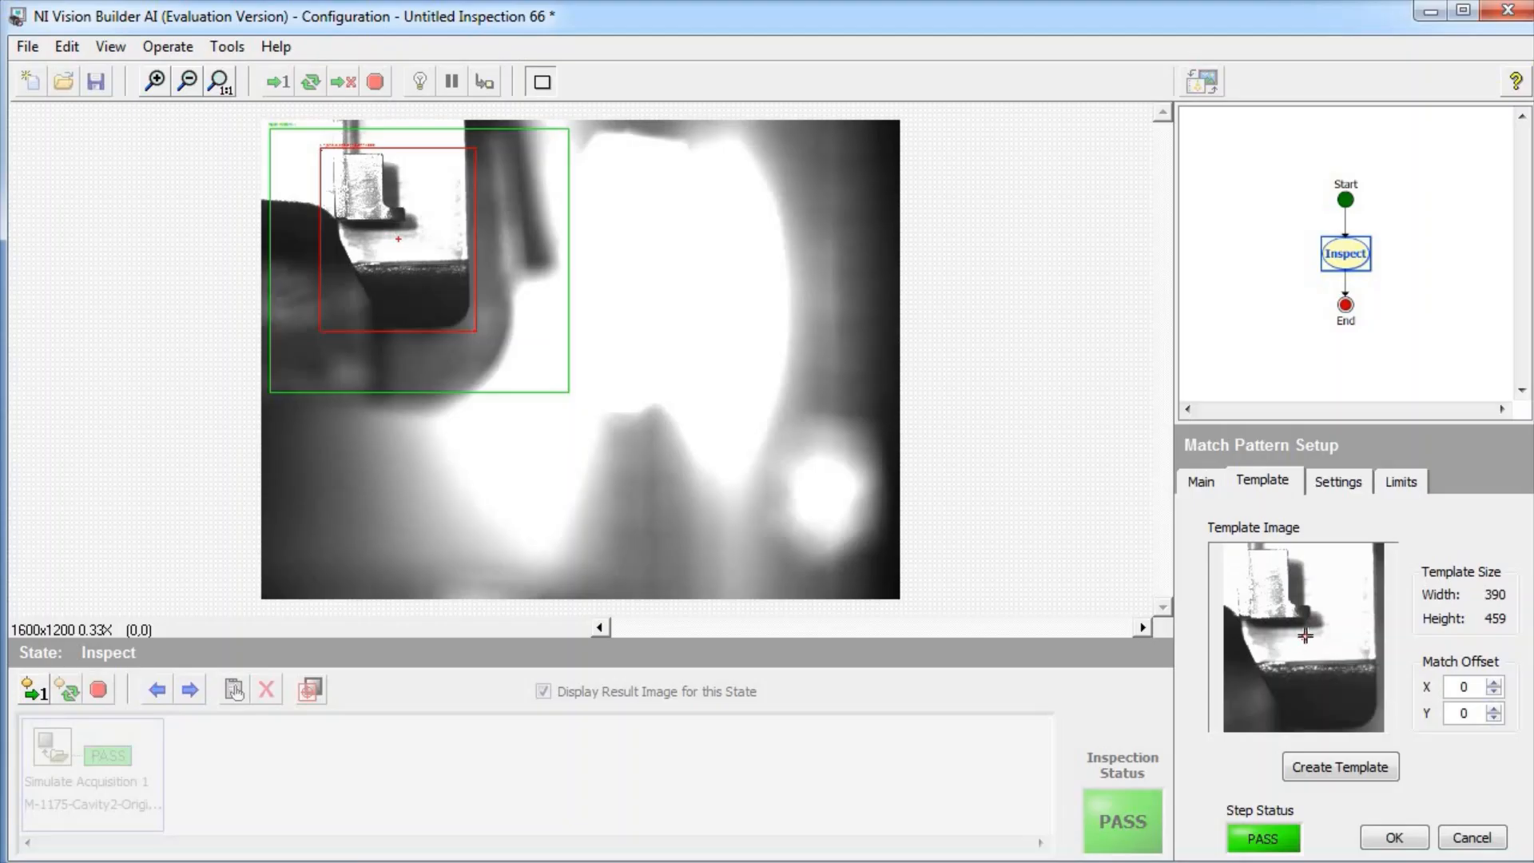
{"action": "left_click_drag", "start_coordinate": [1306, 635], "coordinate": [1258, 663]}
{"action": "left_click", "coordinate": [1340, 487]}
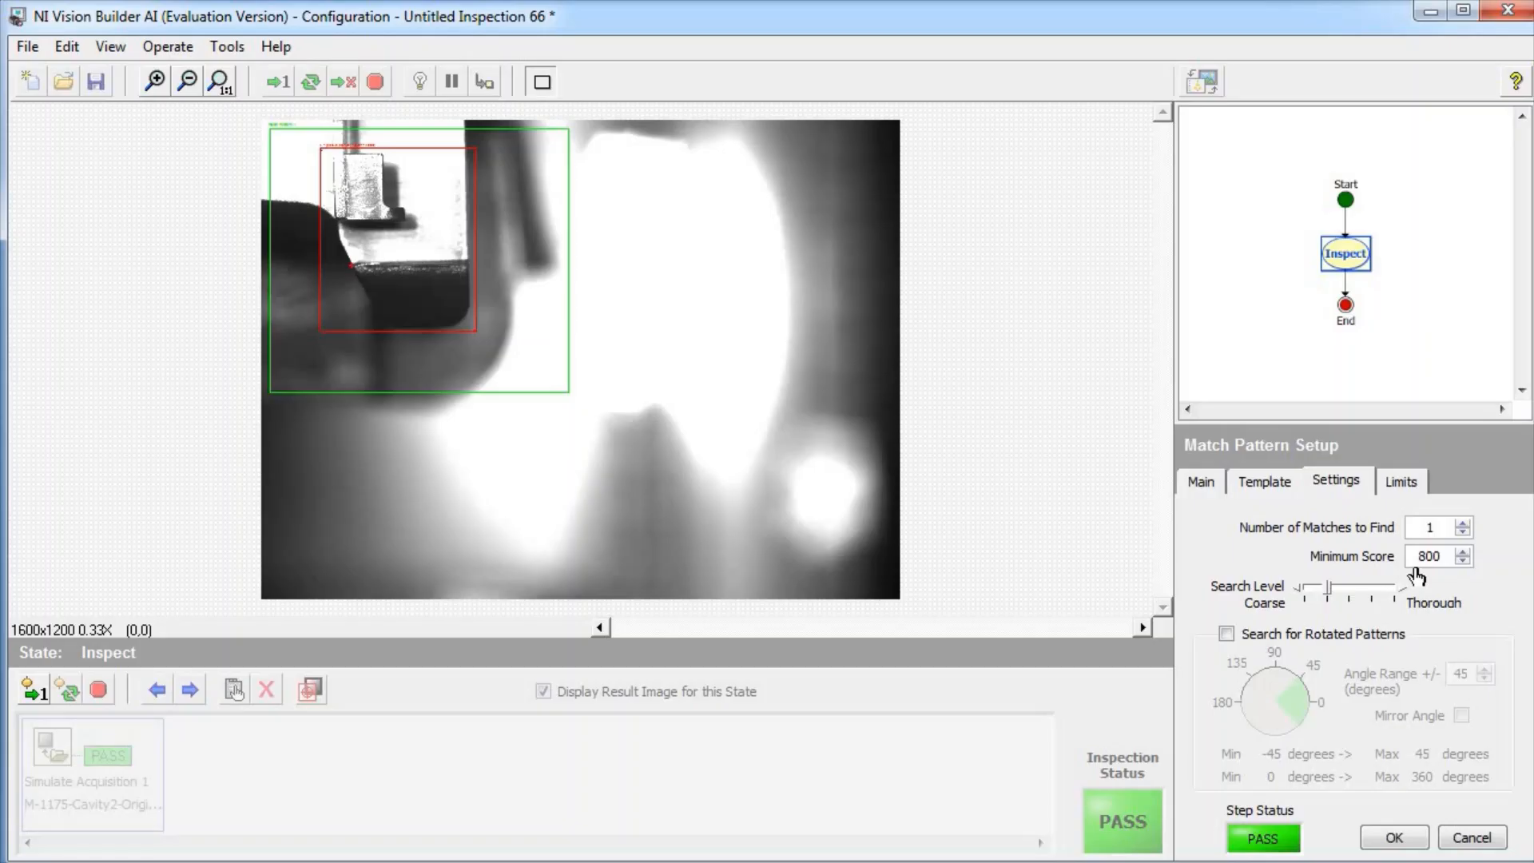
{"action": "left_click", "coordinate": [1225, 634]}
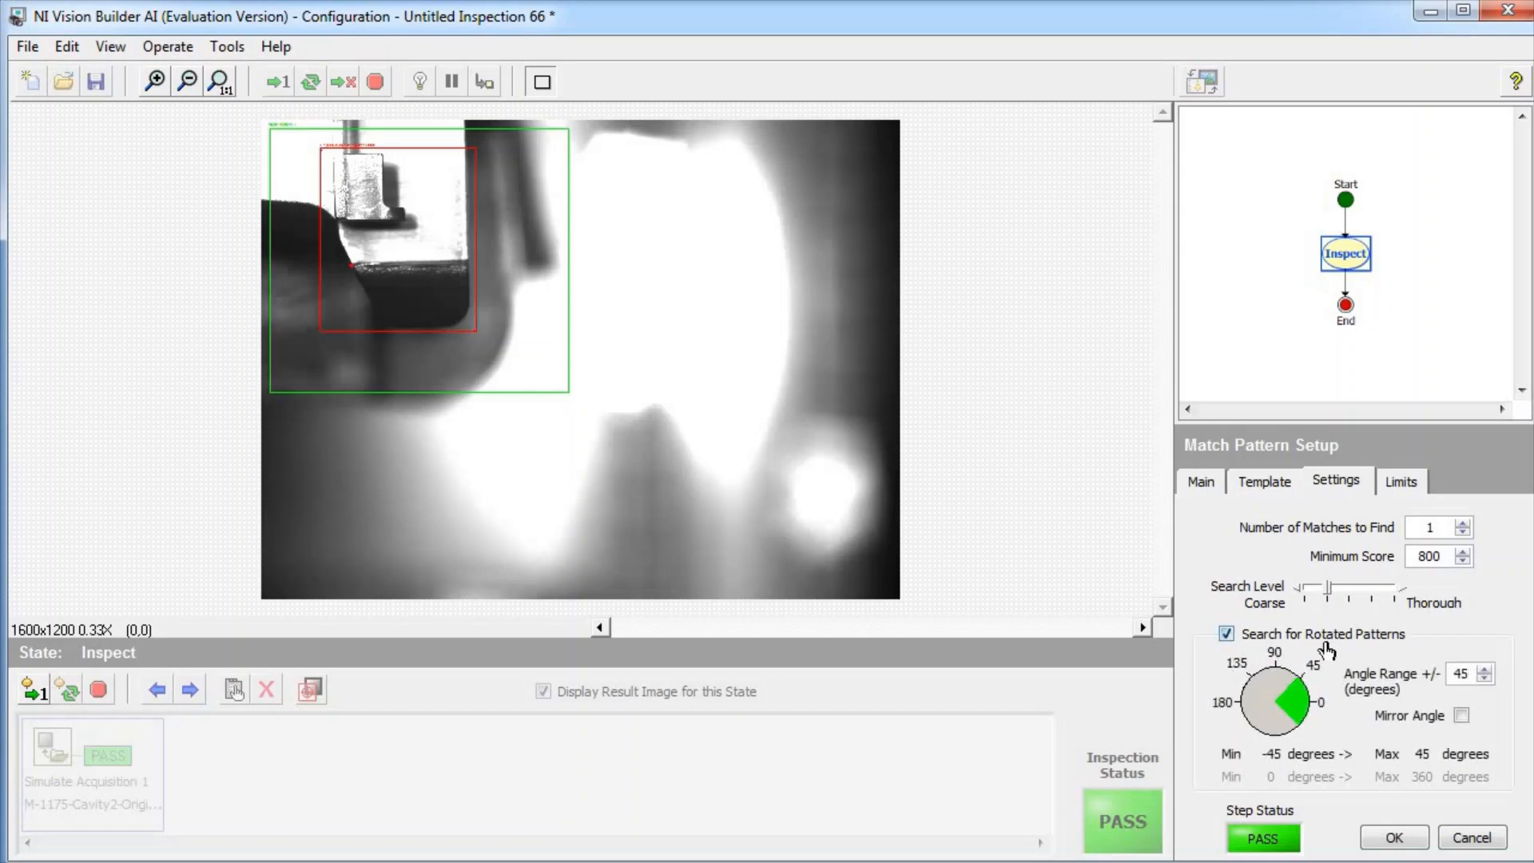
{"action": "double_click", "coordinate": [1469, 671]}
{"action": "type", "text": "5"}
{"action": "left_click", "coordinate": [1435, 648]}
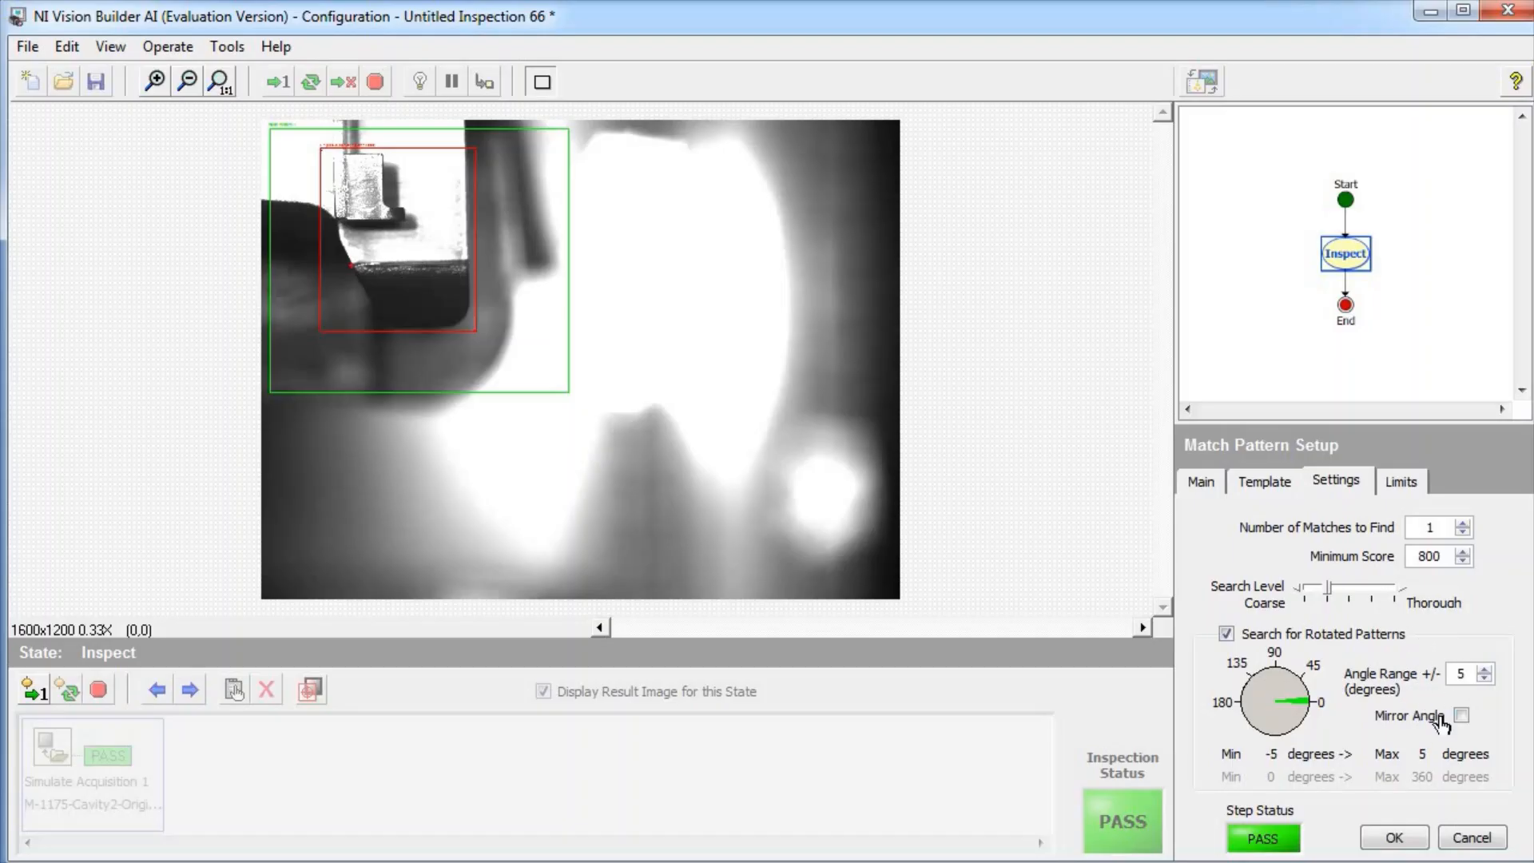
Set the Match Pattern pass criterion to a minimum of 1 match and accept the step's setup
{"action": "left_click", "coordinate": [1402, 484]}
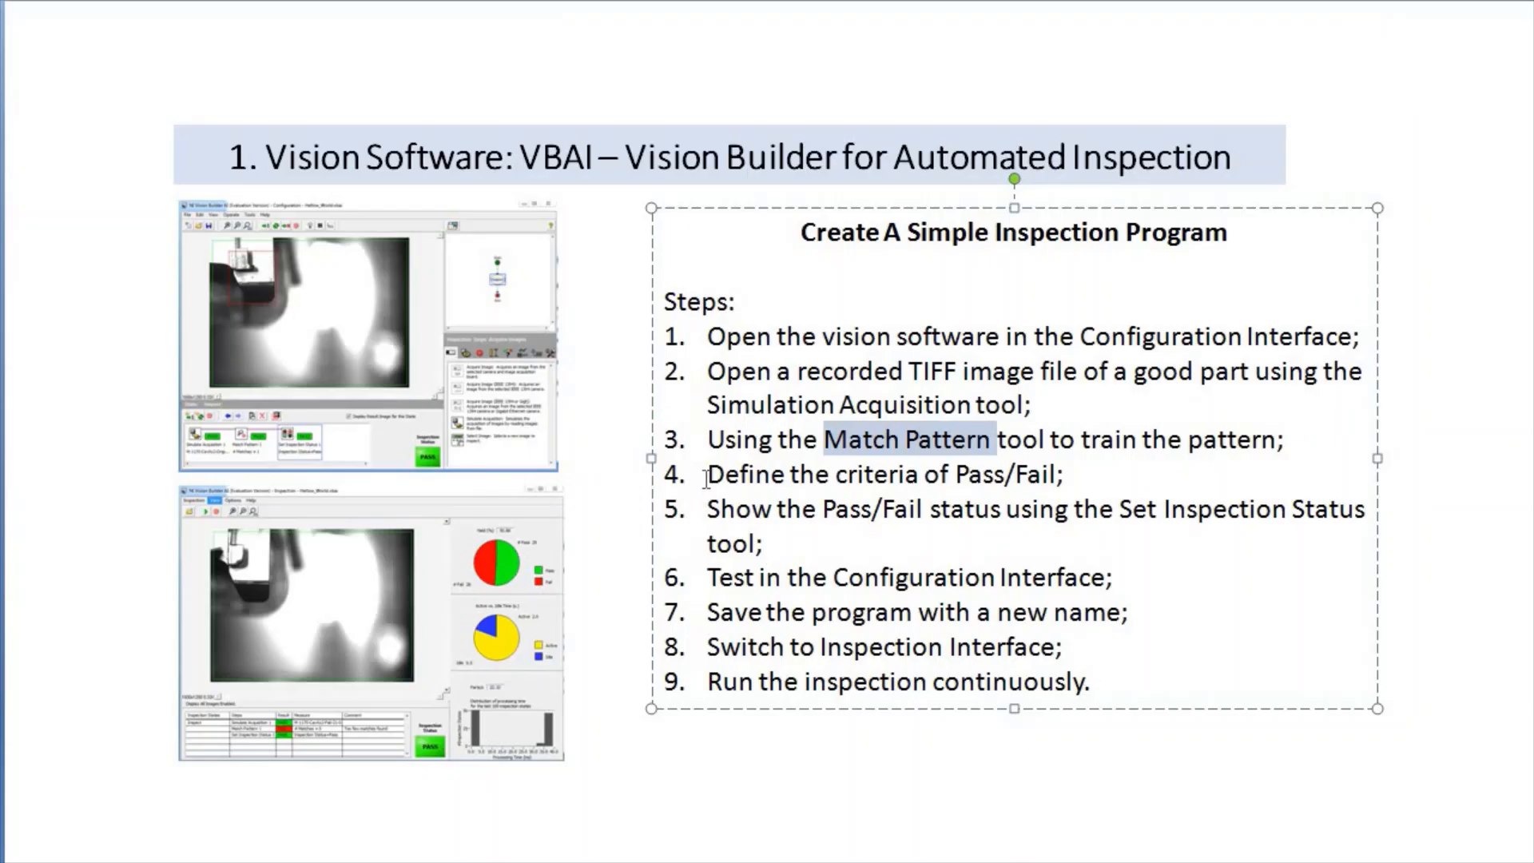
{"action": "left_click_drag", "start_coordinate": [706, 479], "coordinate": [1062, 476]}
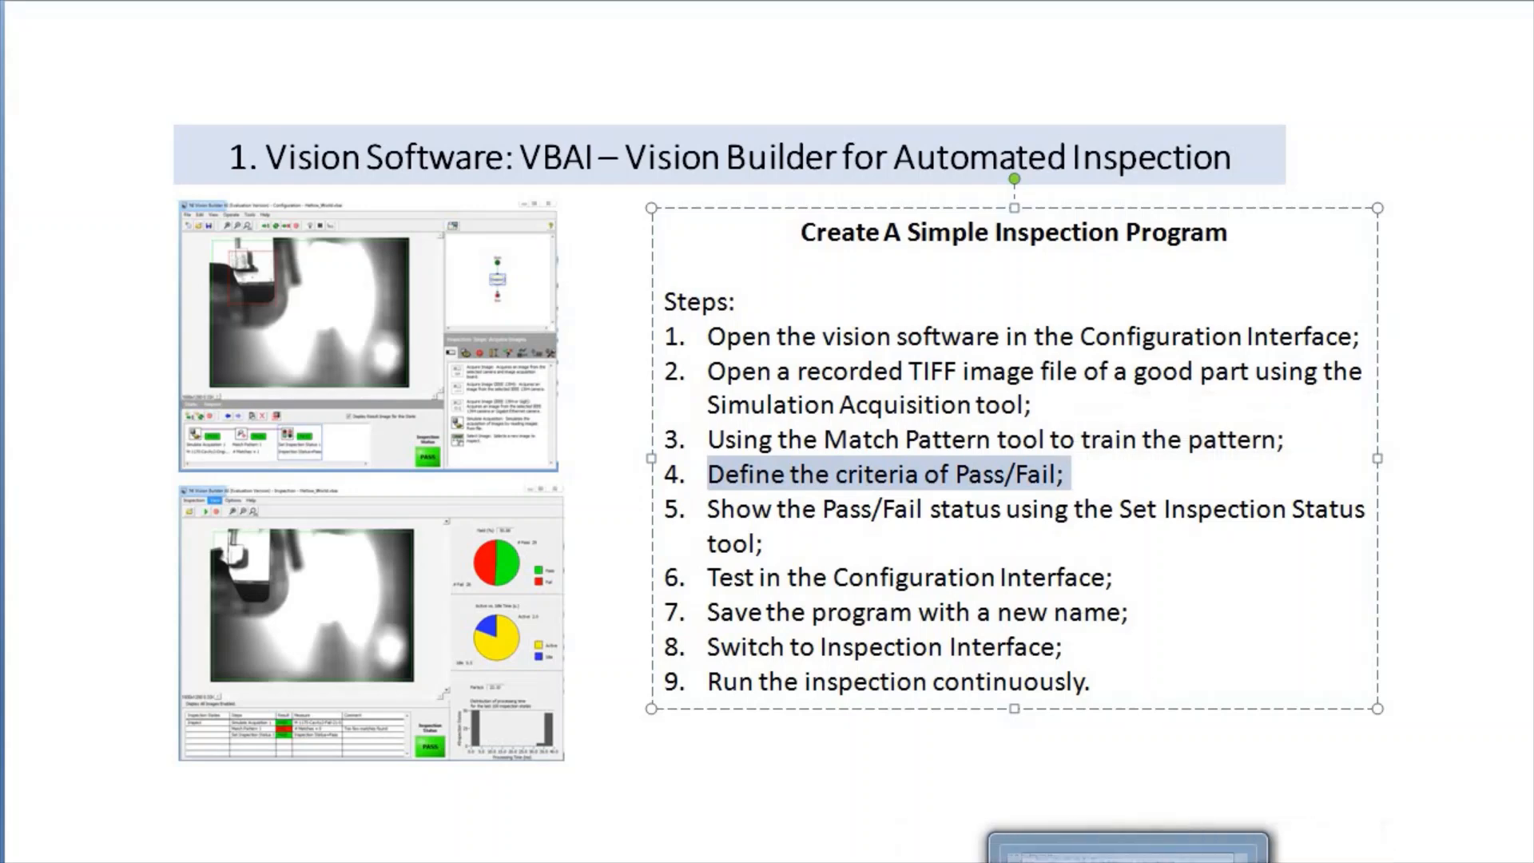
{"action": "left_click", "coordinate": [1128, 856]}
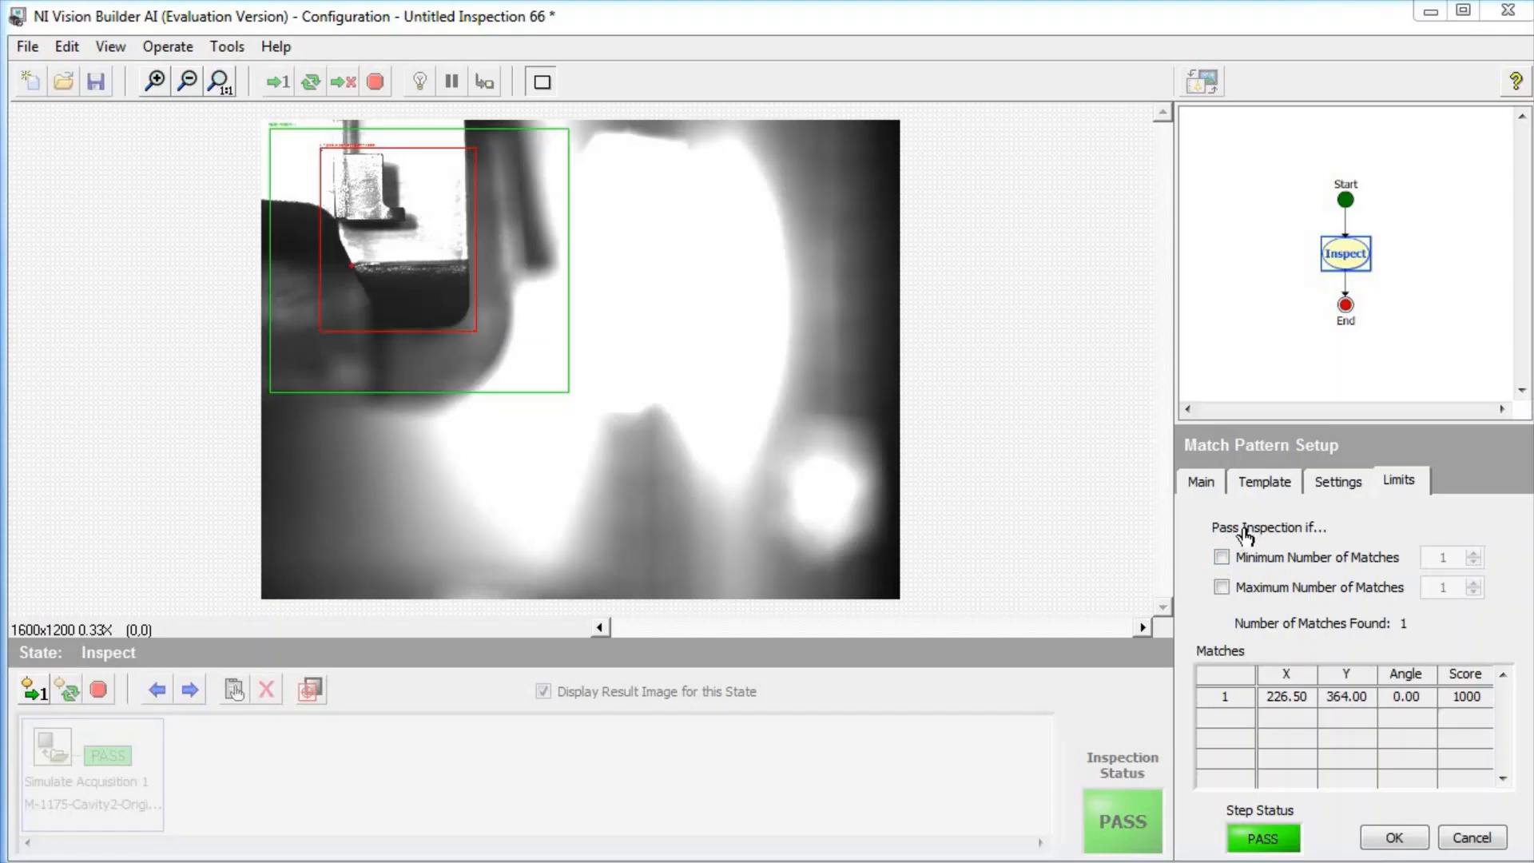
{"action": "left_click", "coordinate": [1221, 557]}
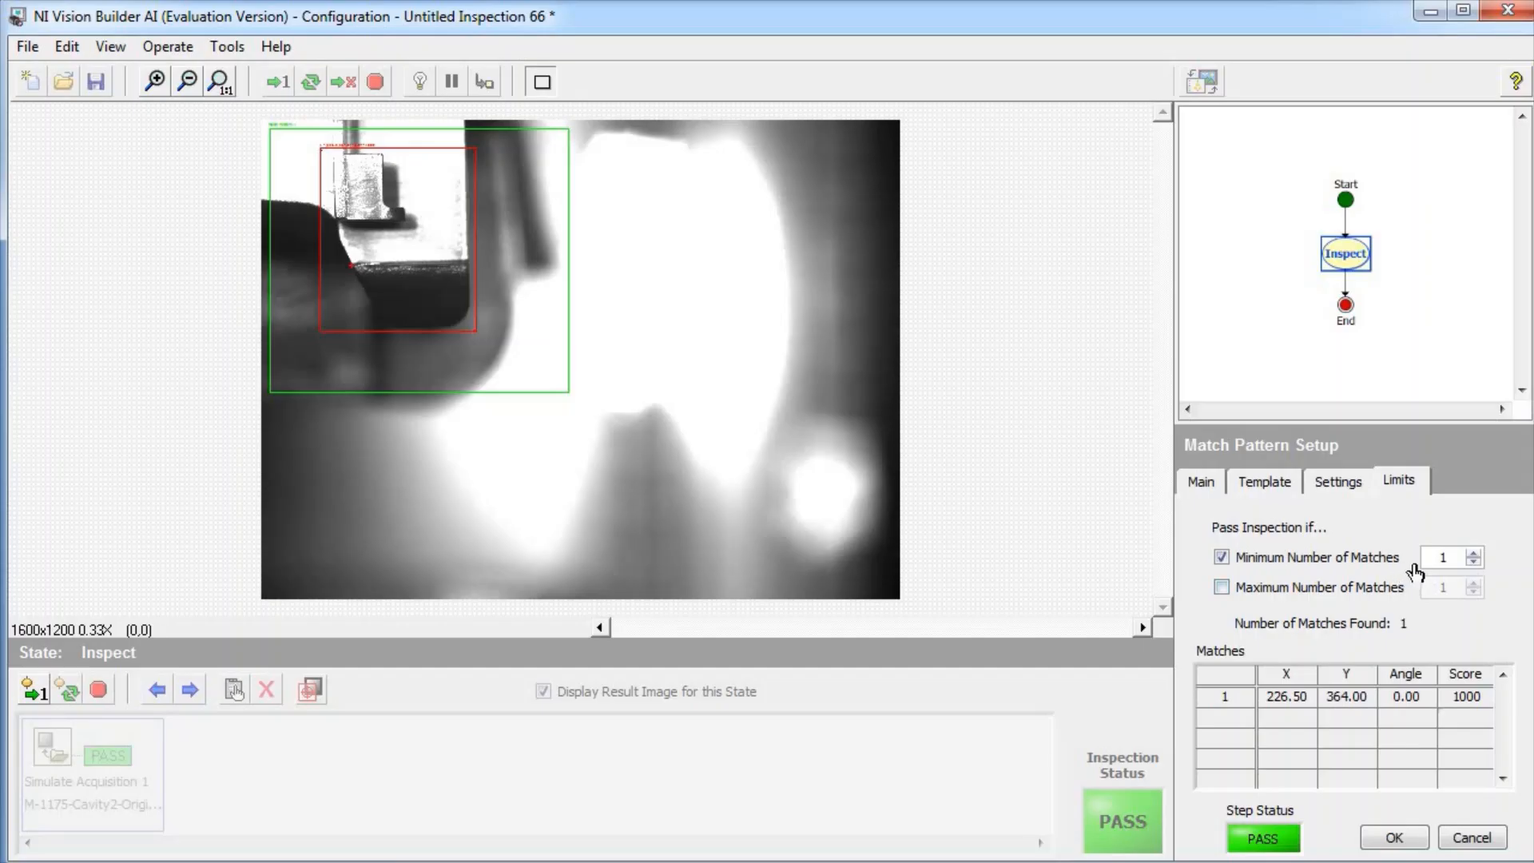
{"action": "left_click", "coordinate": [1398, 835]}
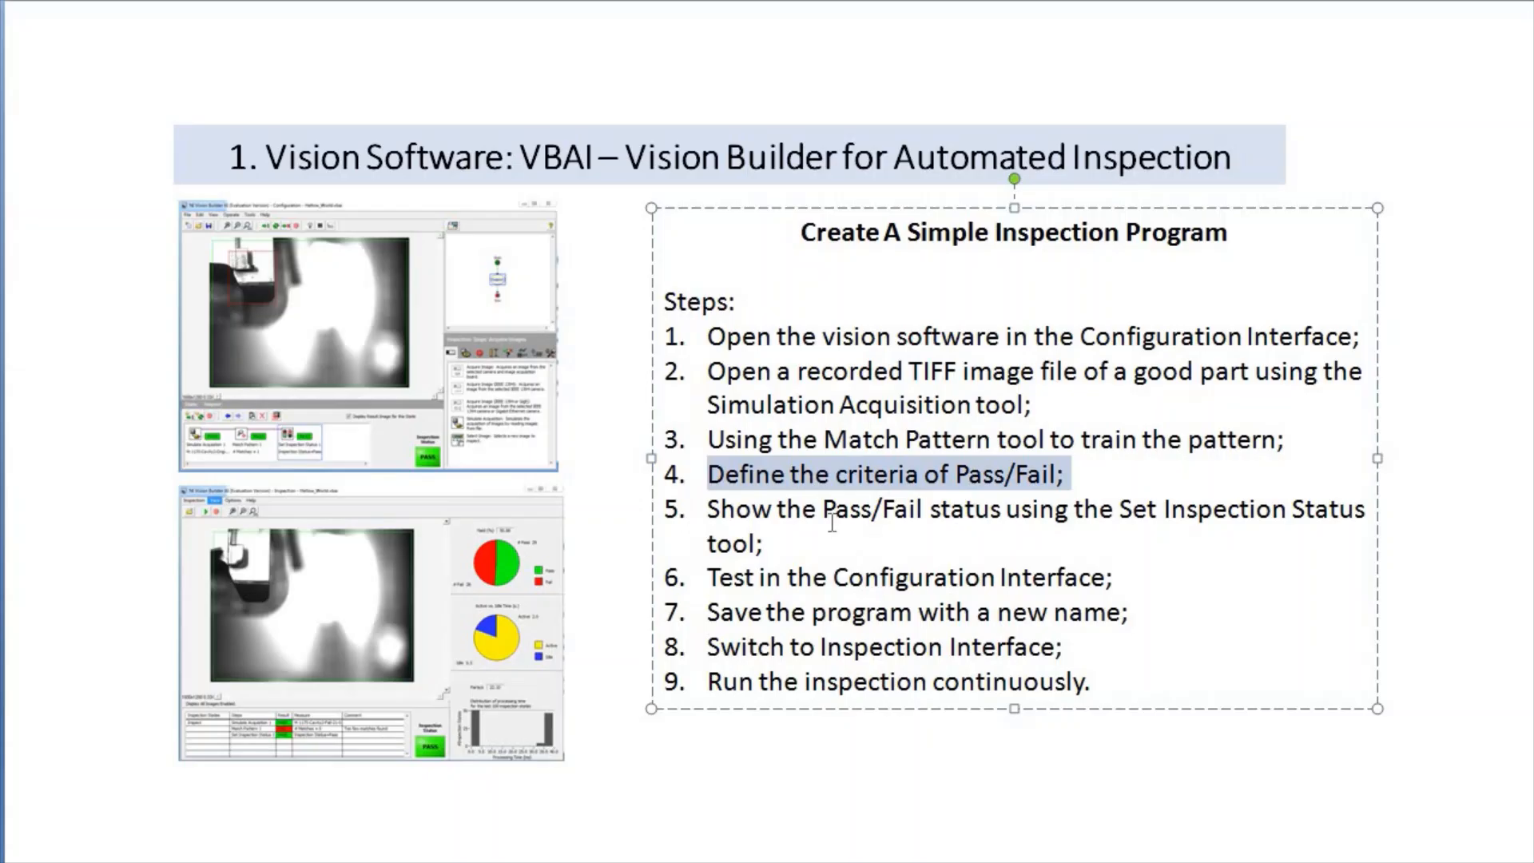
Add a Set Inspection Status step that fails the inspection if any previous step fails
{"action": "left_click", "coordinate": [831, 521]}
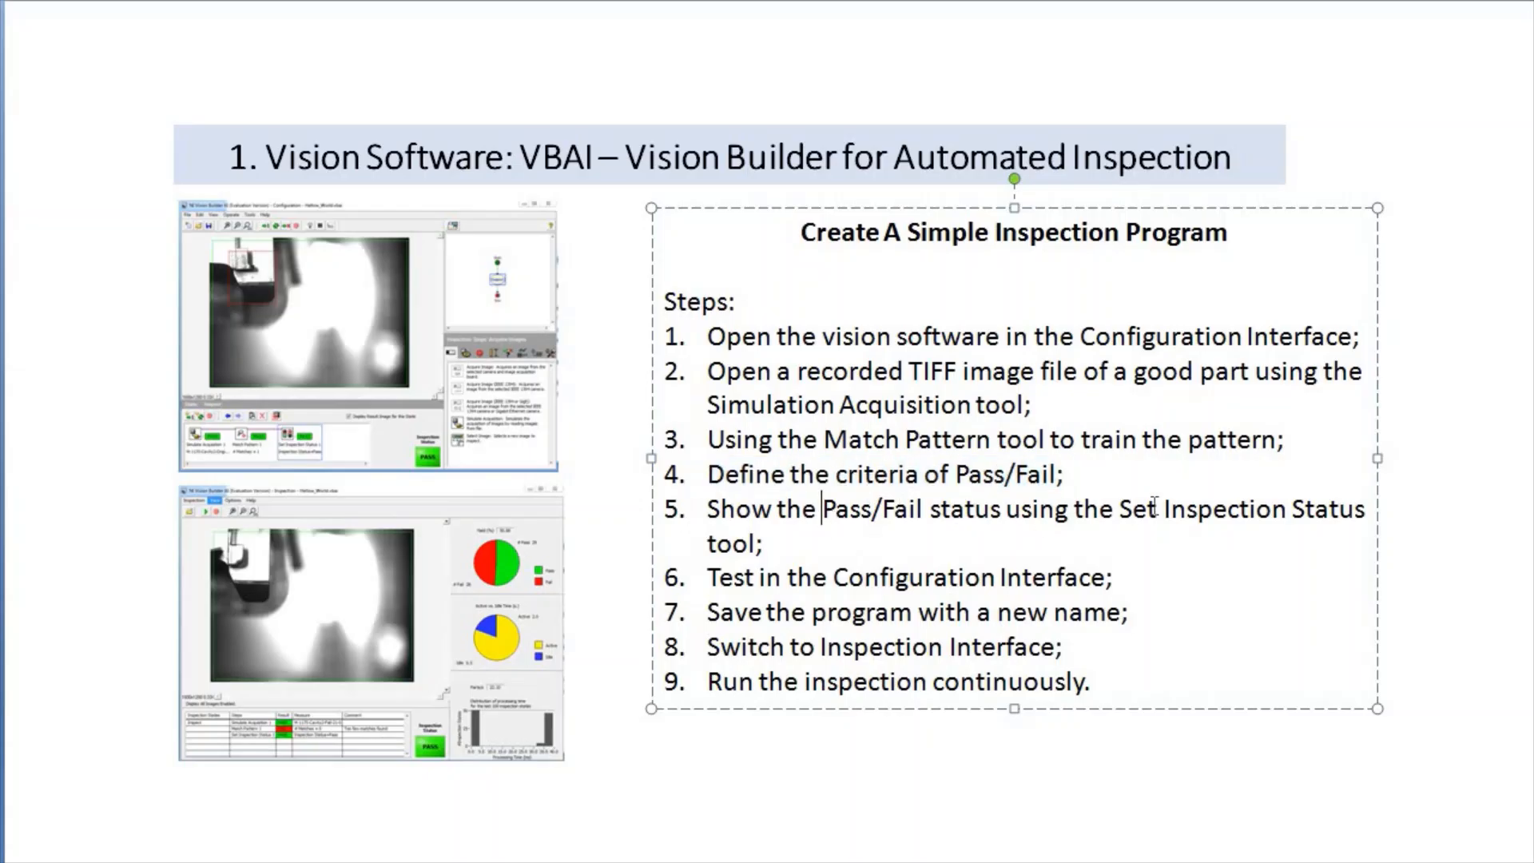
{"action": "left_click_drag", "start_coordinate": [1123, 513], "coordinate": [1322, 511]}
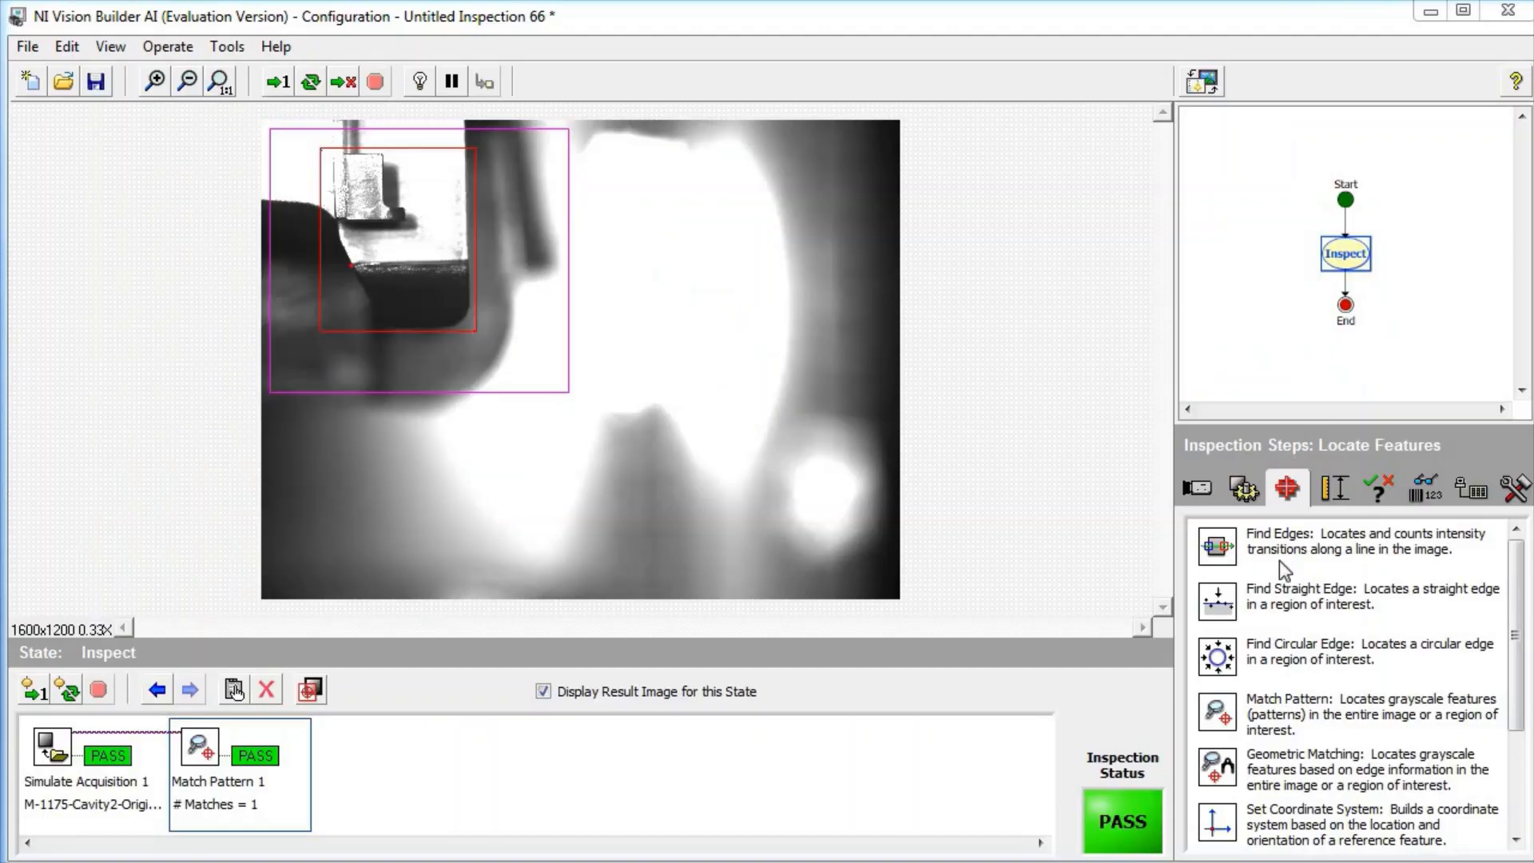
{"action": "left_click", "coordinate": [1512, 485]}
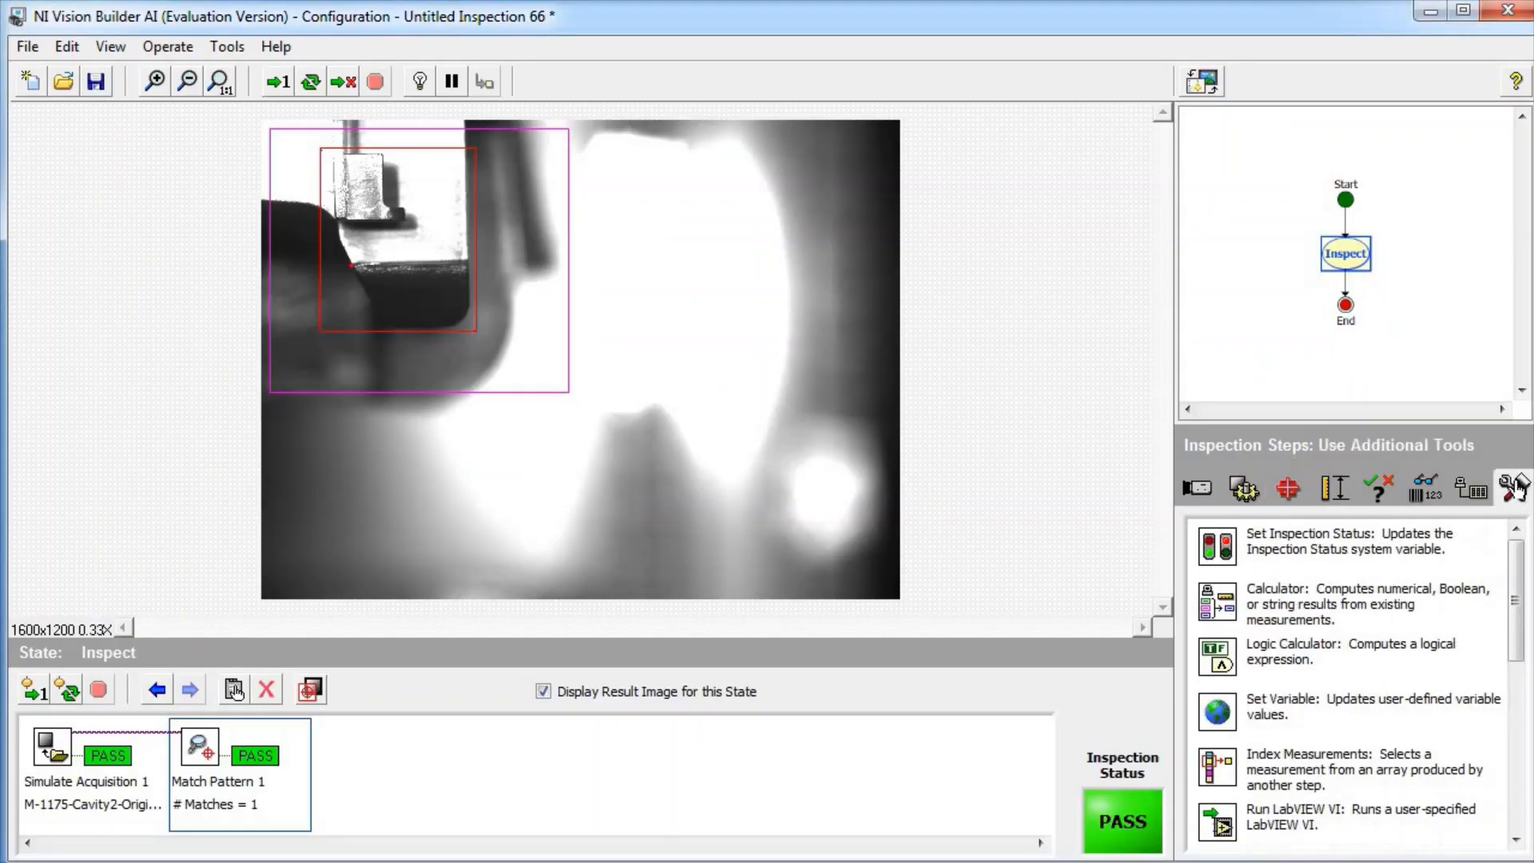
{"action": "left_click", "coordinate": [1327, 544]}
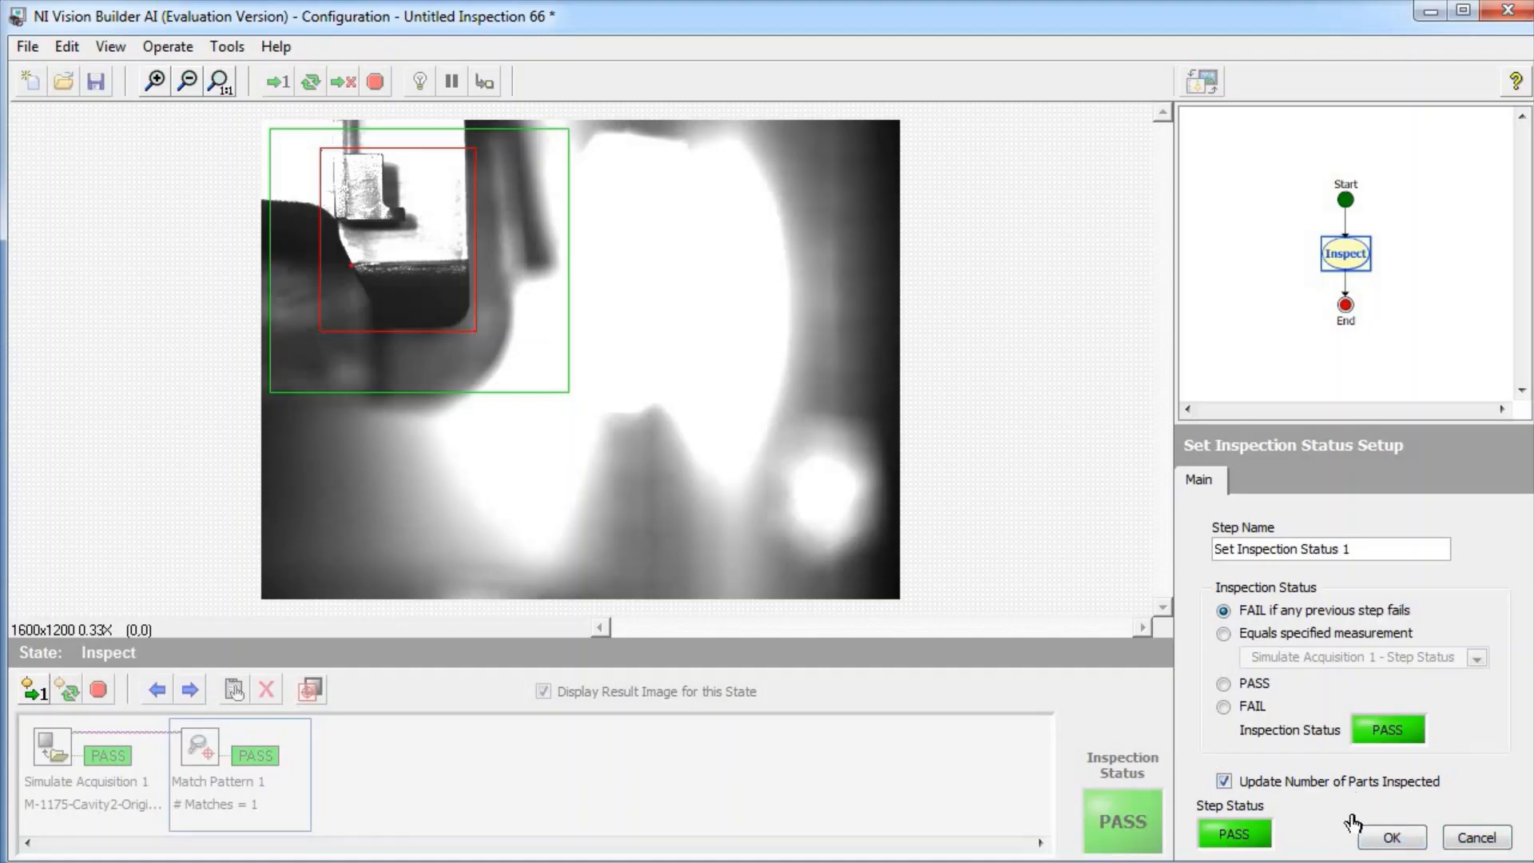
{"action": "left_click", "coordinate": [1387, 839]}
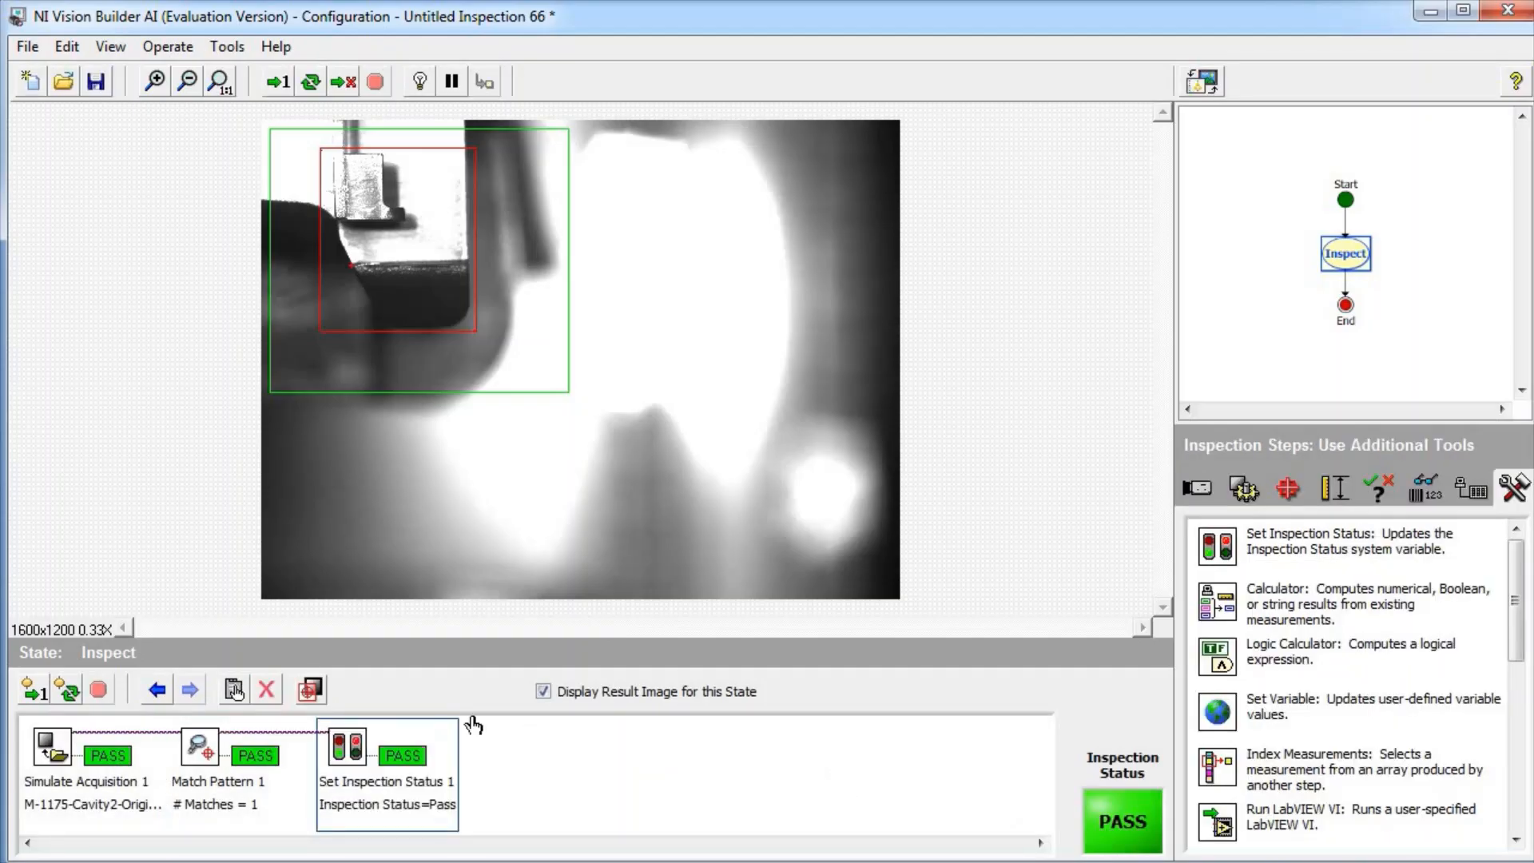
Load the image M-1175-Cavity2-Fail-21-02-02 09.30.19.140.tif into the Simulate Acquisition step and run the Inspect state once
{"action": "left_click", "coordinate": [24, 696]}
{"action": "double_click", "coordinate": [42, 751]}
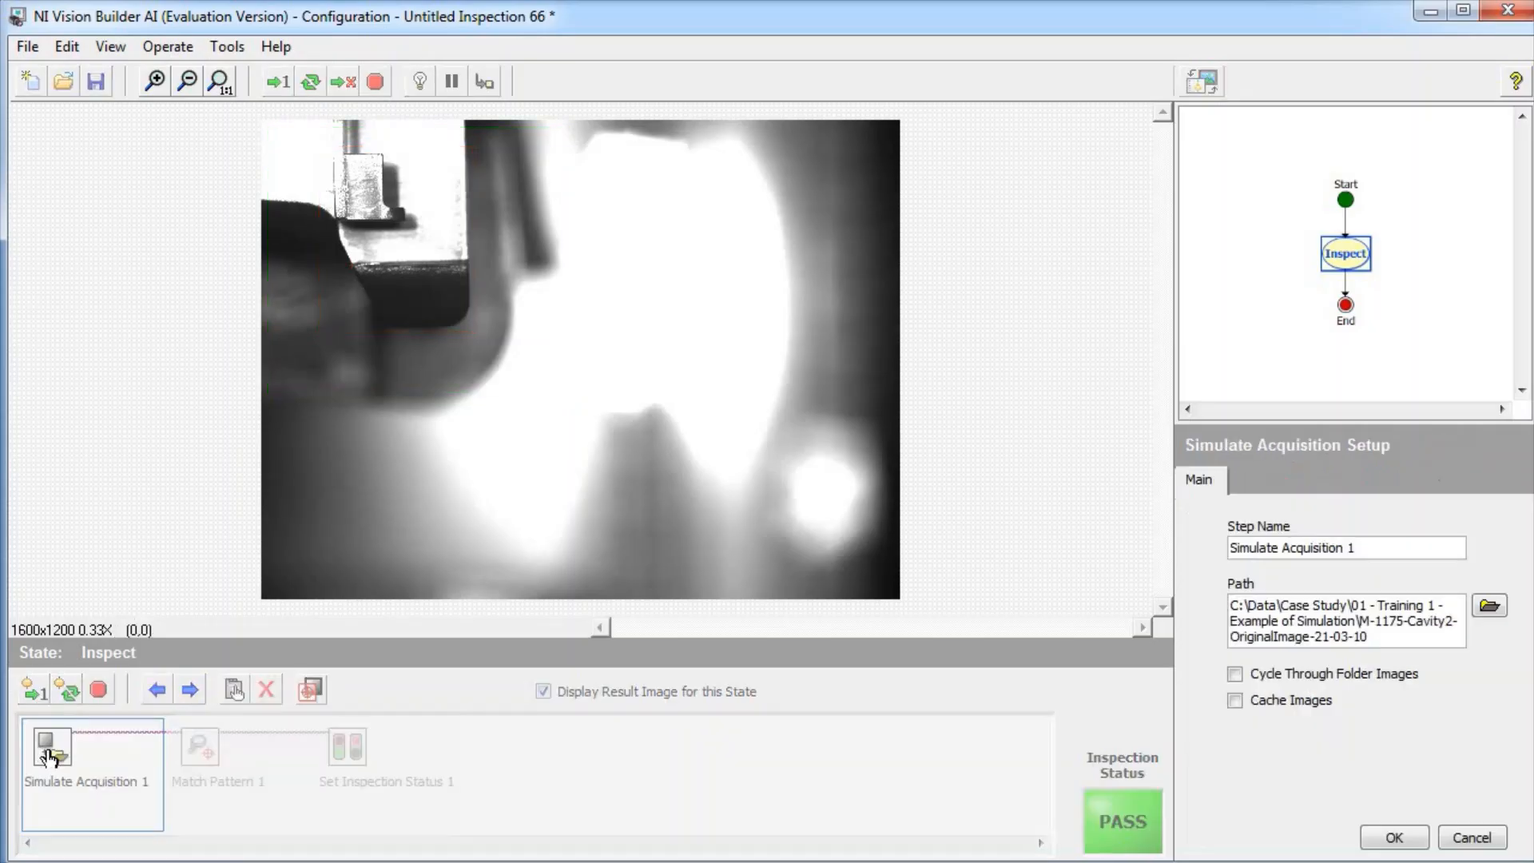
{"action": "left_click", "coordinate": [1479, 606]}
{"action": "left_click", "coordinate": [389, 299]}
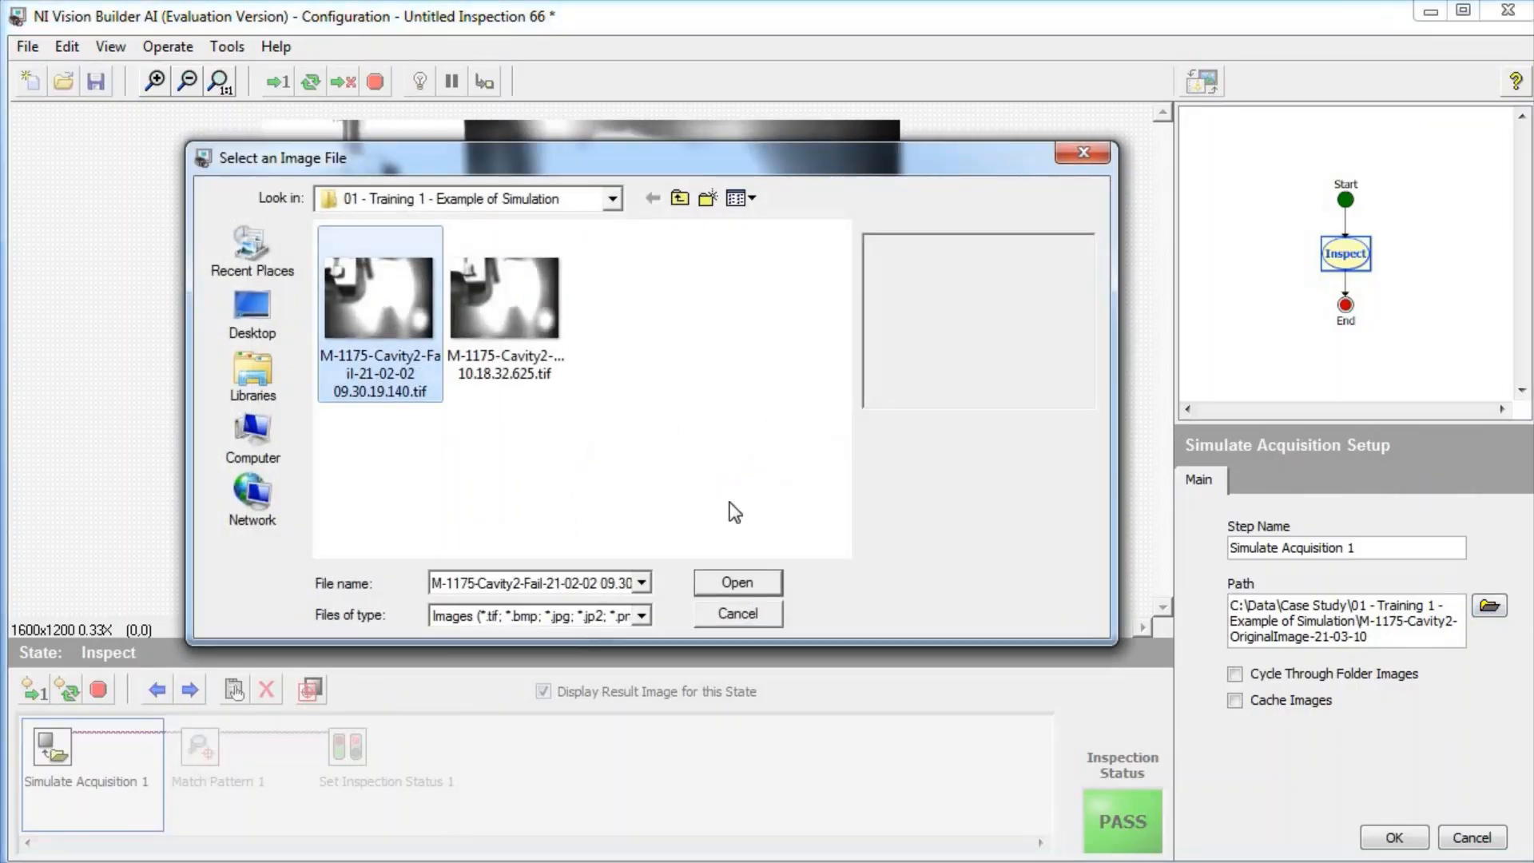
{"action": "left_click", "coordinate": [731, 570]}
{"action": "left_click", "coordinate": [1398, 836]}
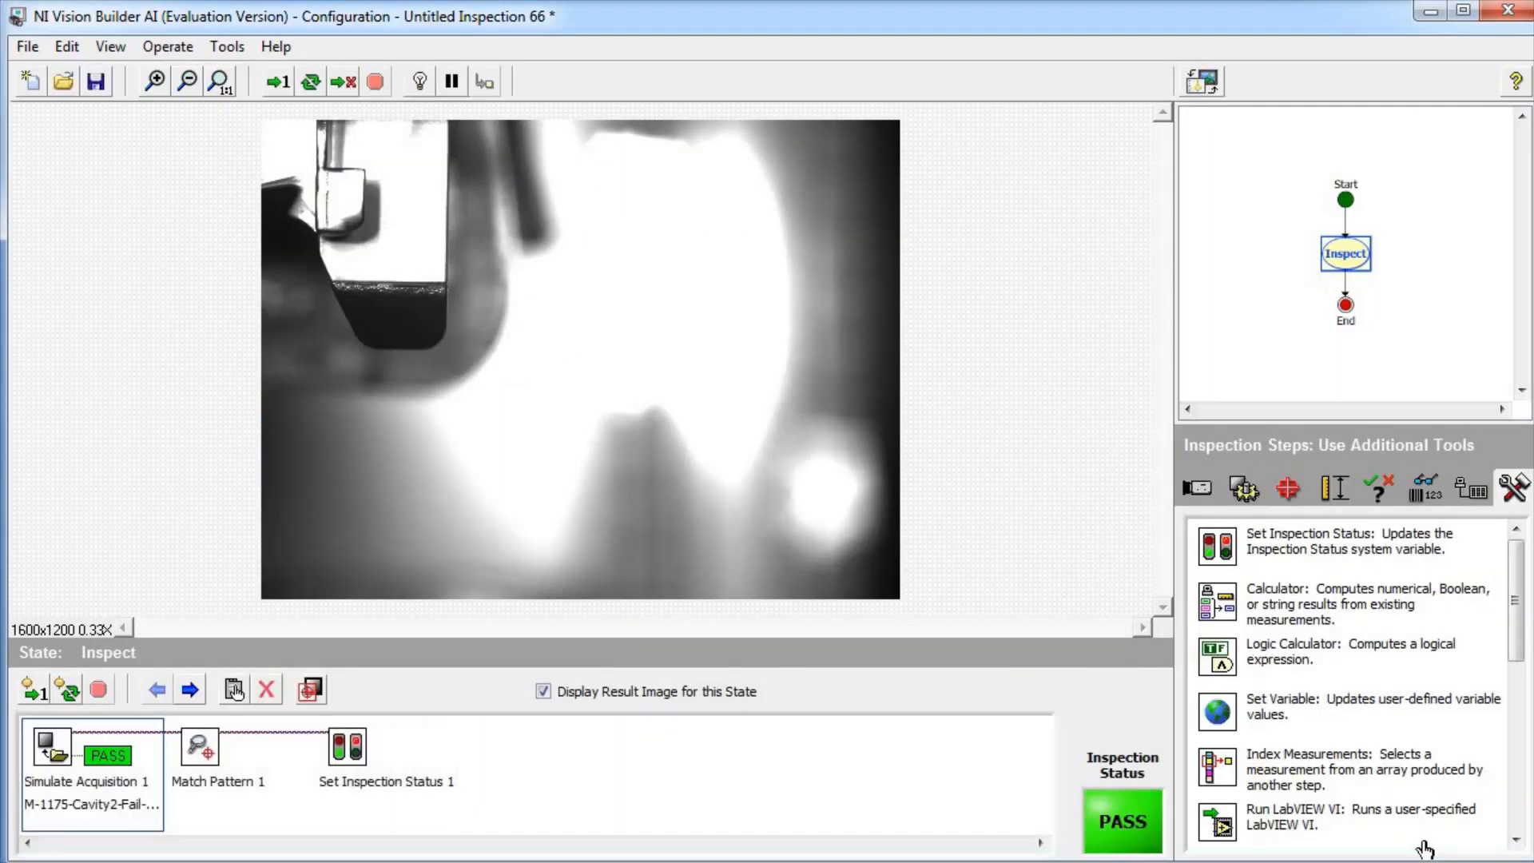
{"action": "left_click", "coordinate": [33, 692]}
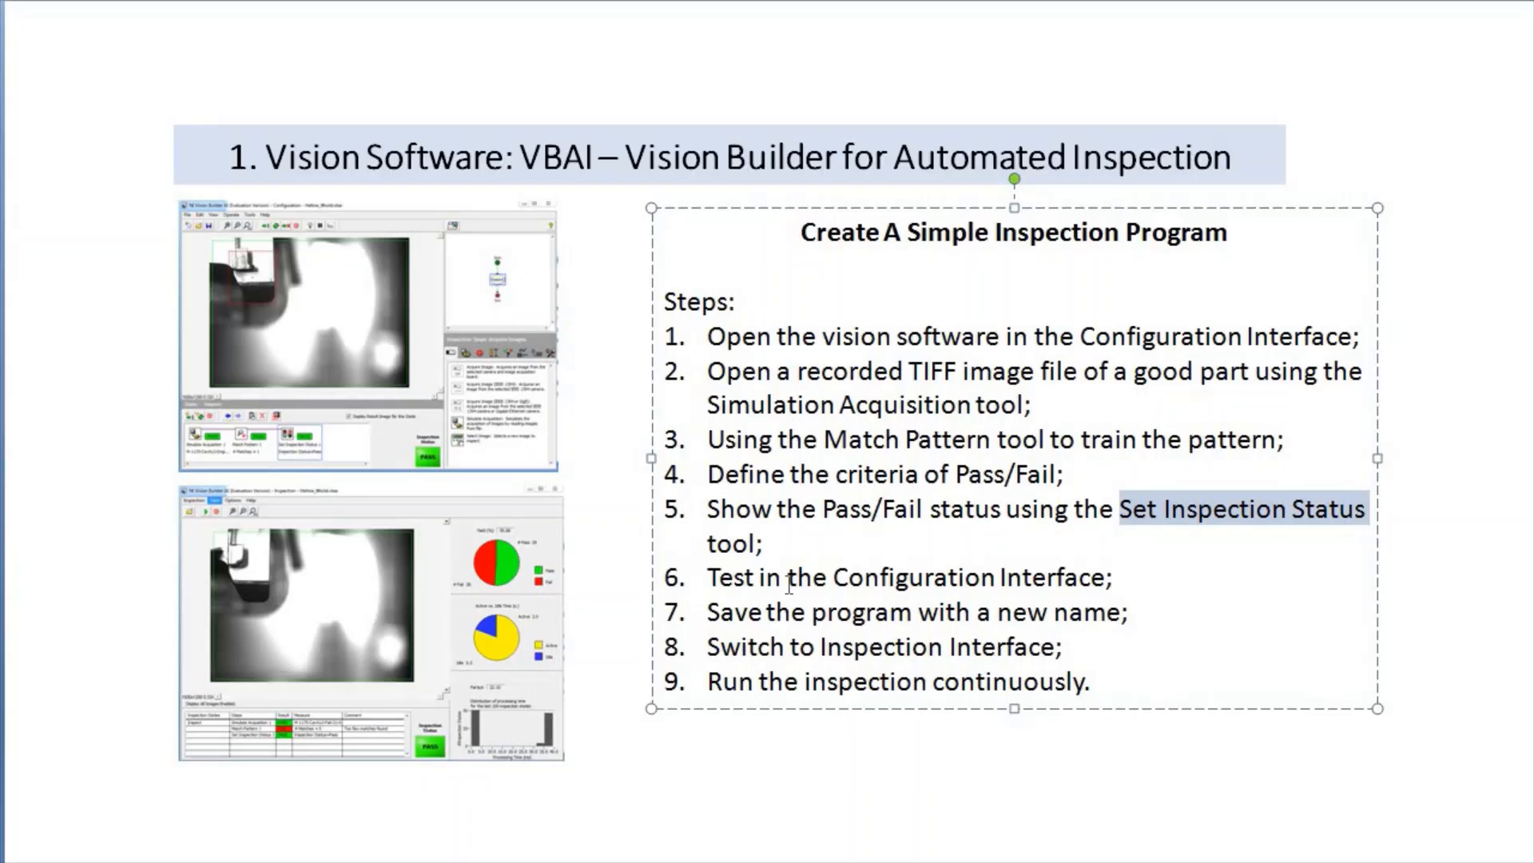
{"action": "left_click_drag", "start_coordinate": [705, 580], "coordinate": [1114, 588]}
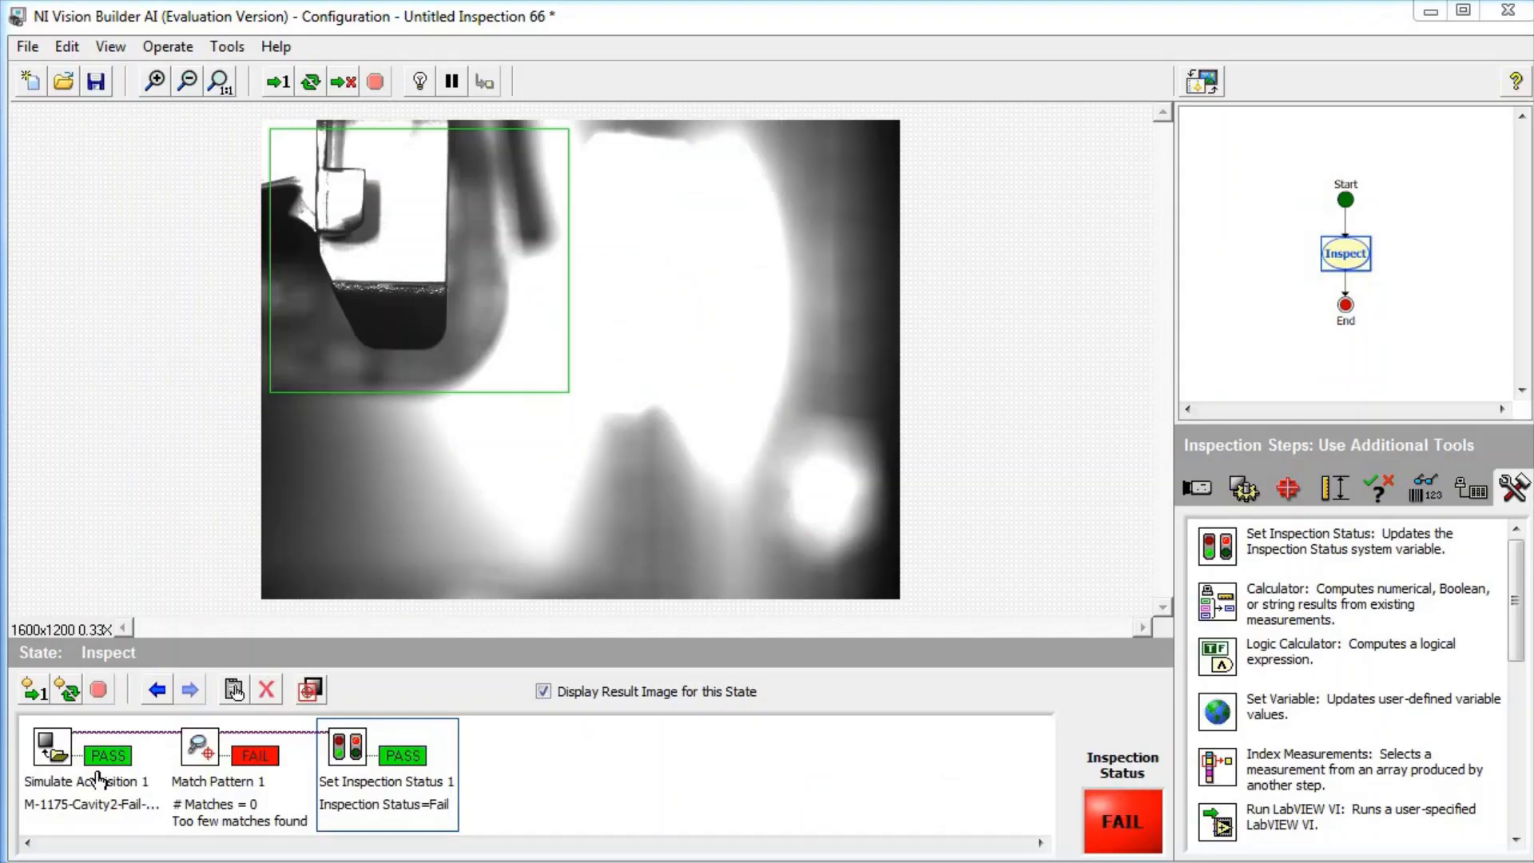
Enable Cycle Through Folder Images in the Simulate Acquisition step and accept its setup
{"action": "double_click", "coordinate": [69, 769]}
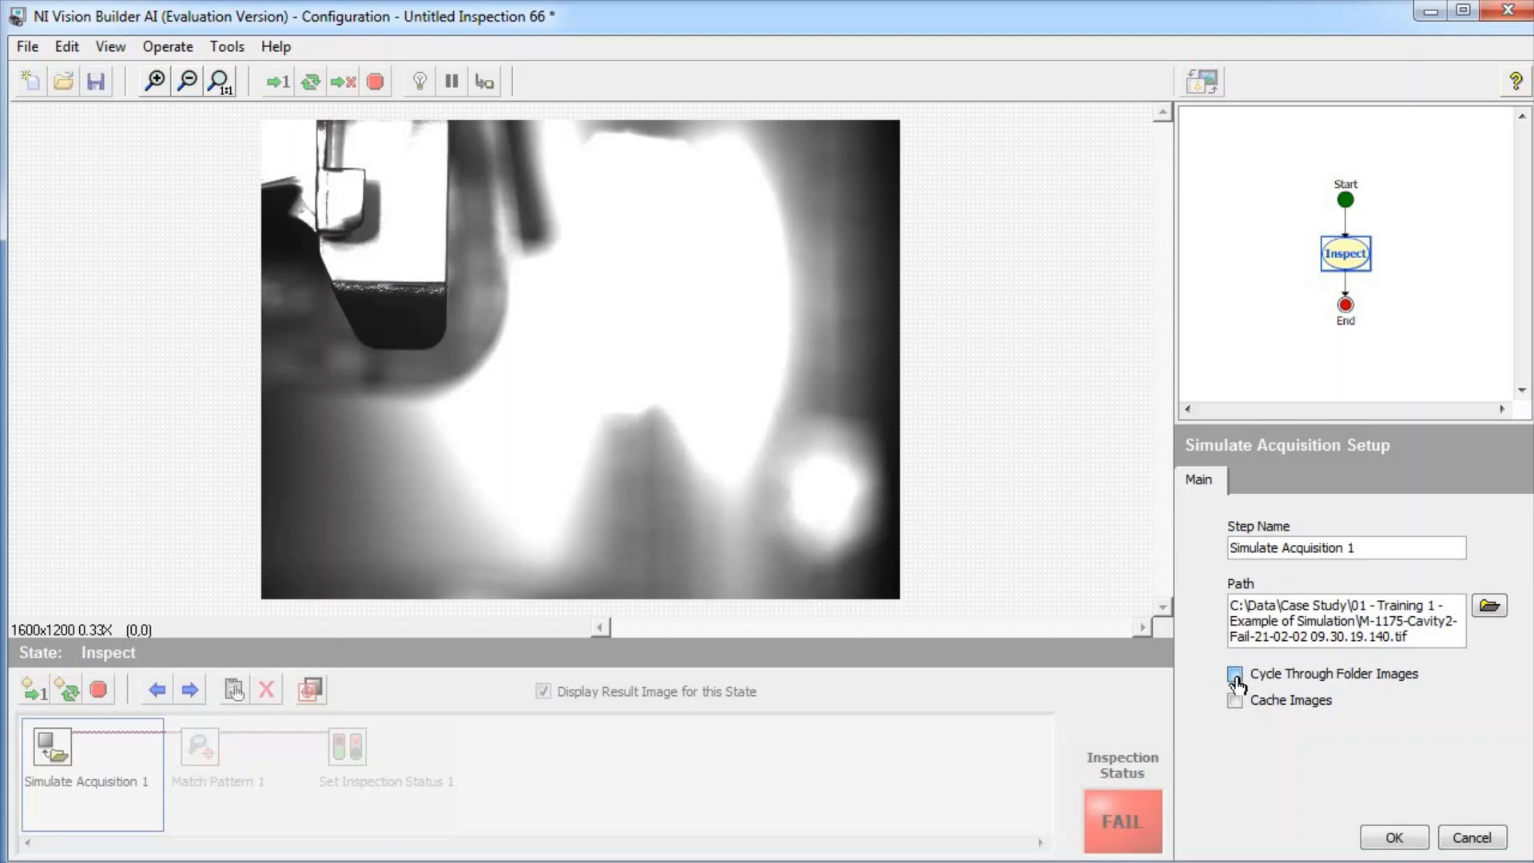
{"action": "left_click", "coordinate": [1235, 676]}
{"action": "left_click", "coordinate": [1394, 837]}
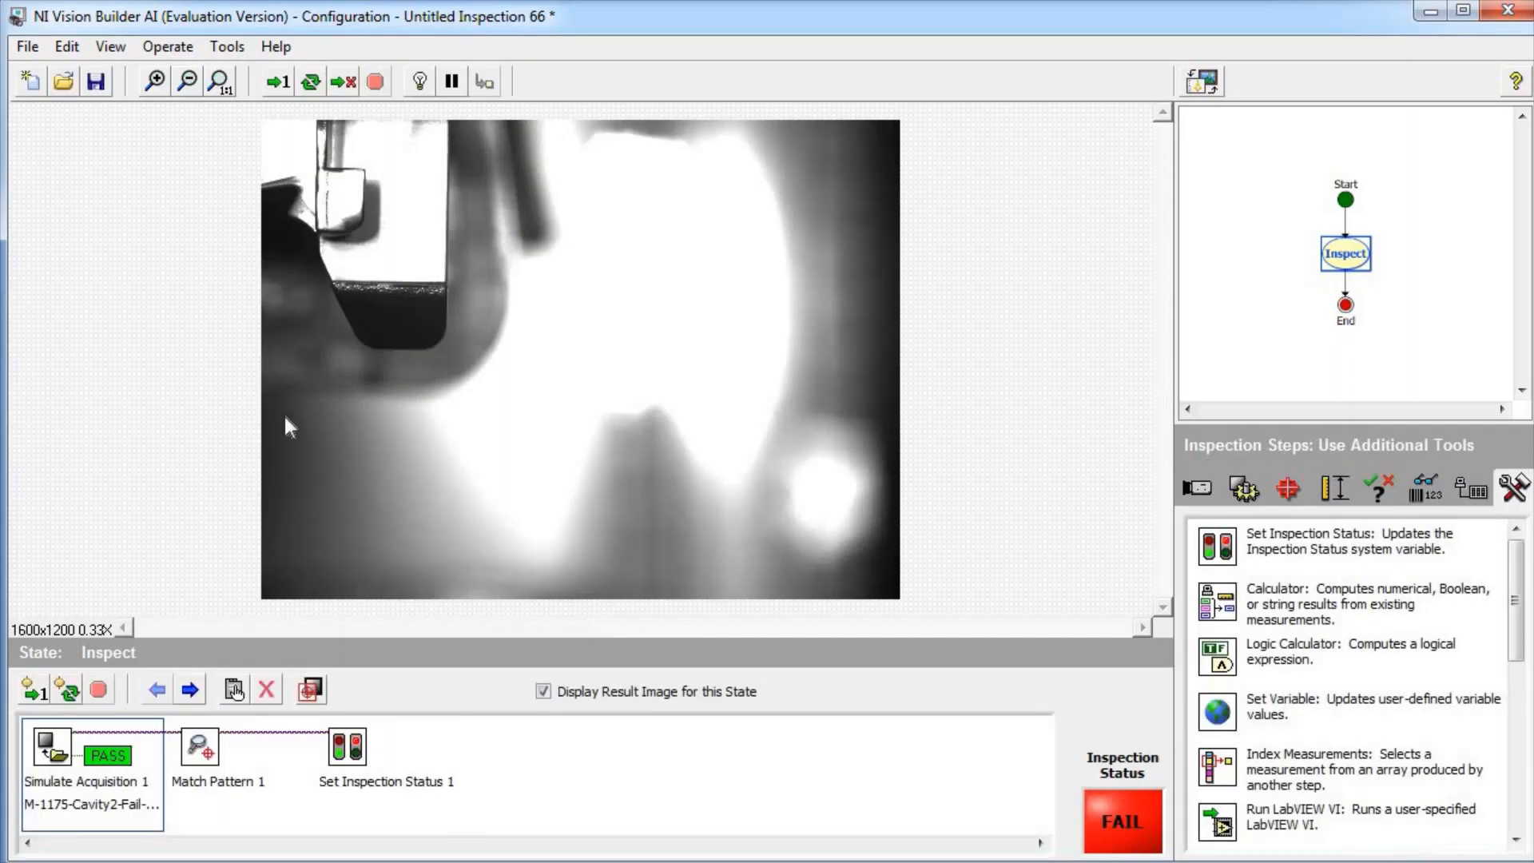
Save the inspection as SimpleInspection.vbai in the Data folder, replacing the existing file
{"action": "left_click", "coordinate": [96, 82]}
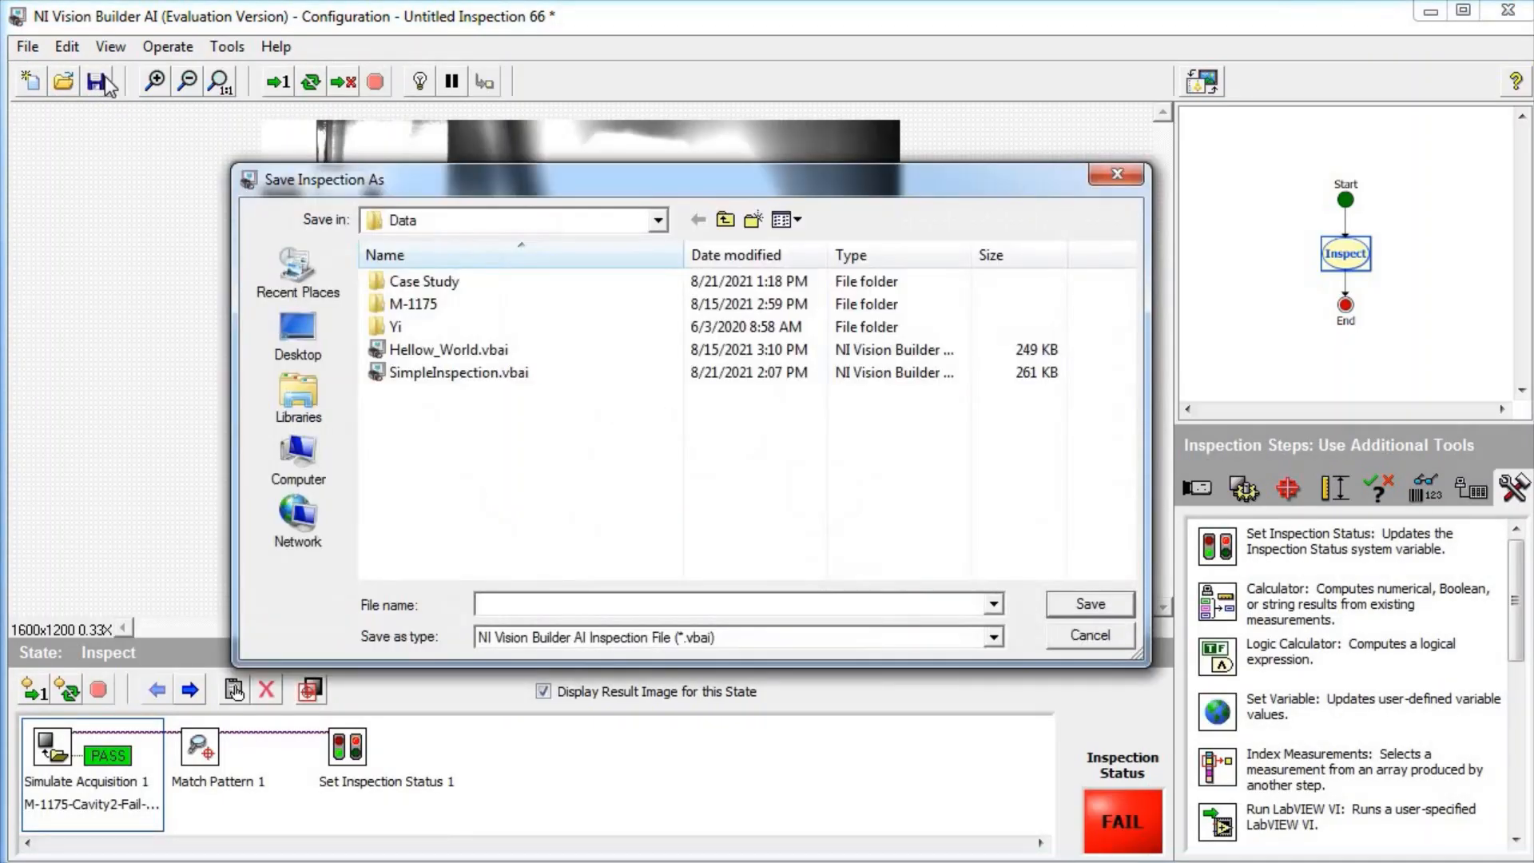
{"action": "left_click", "coordinate": [425, 374]}
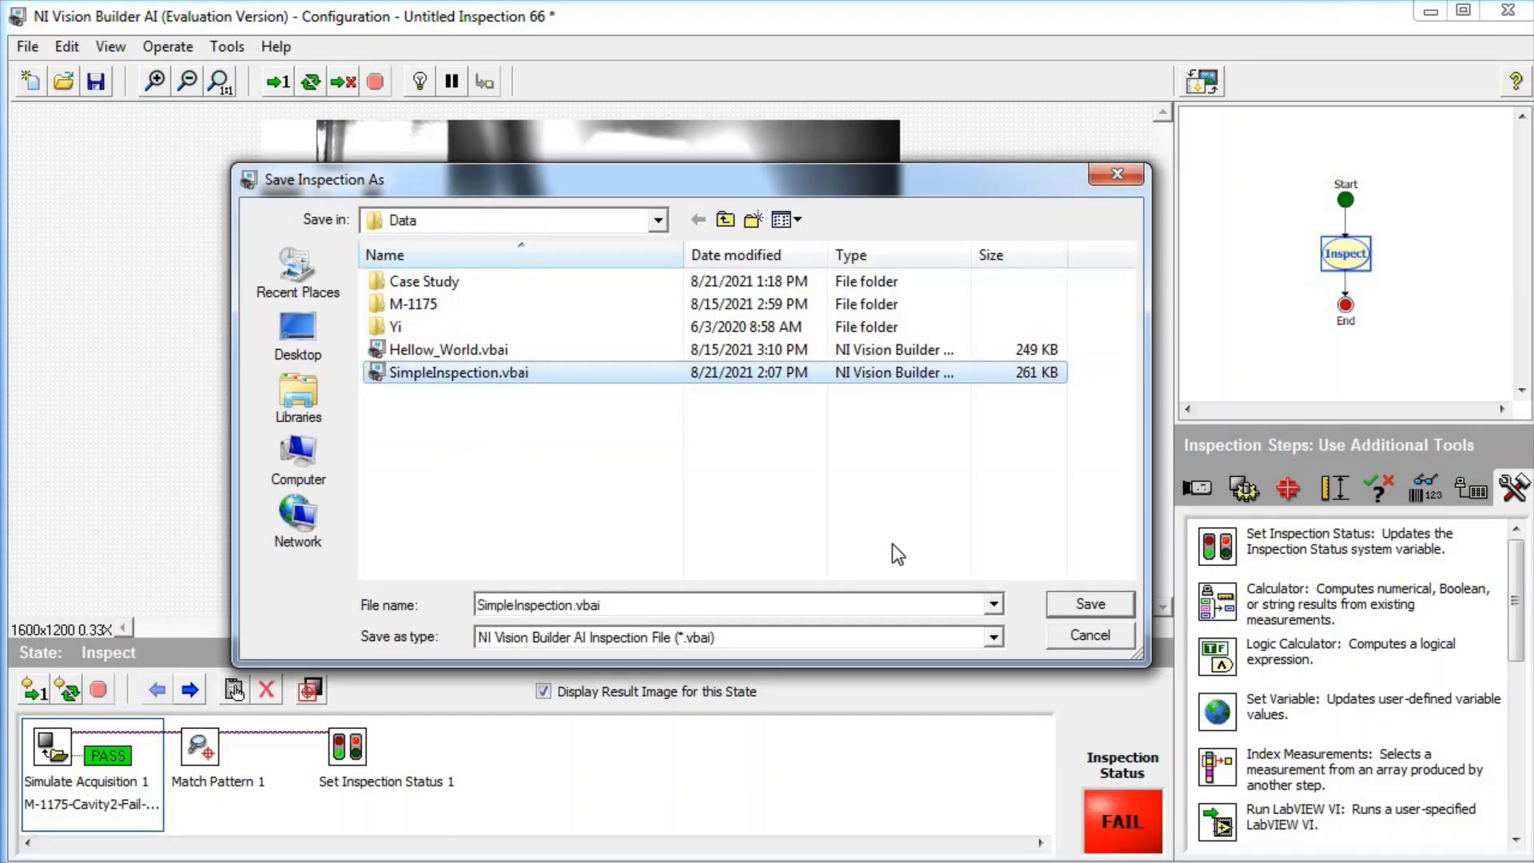
{"action": "left_click", "coordinate": [1084, 610]}
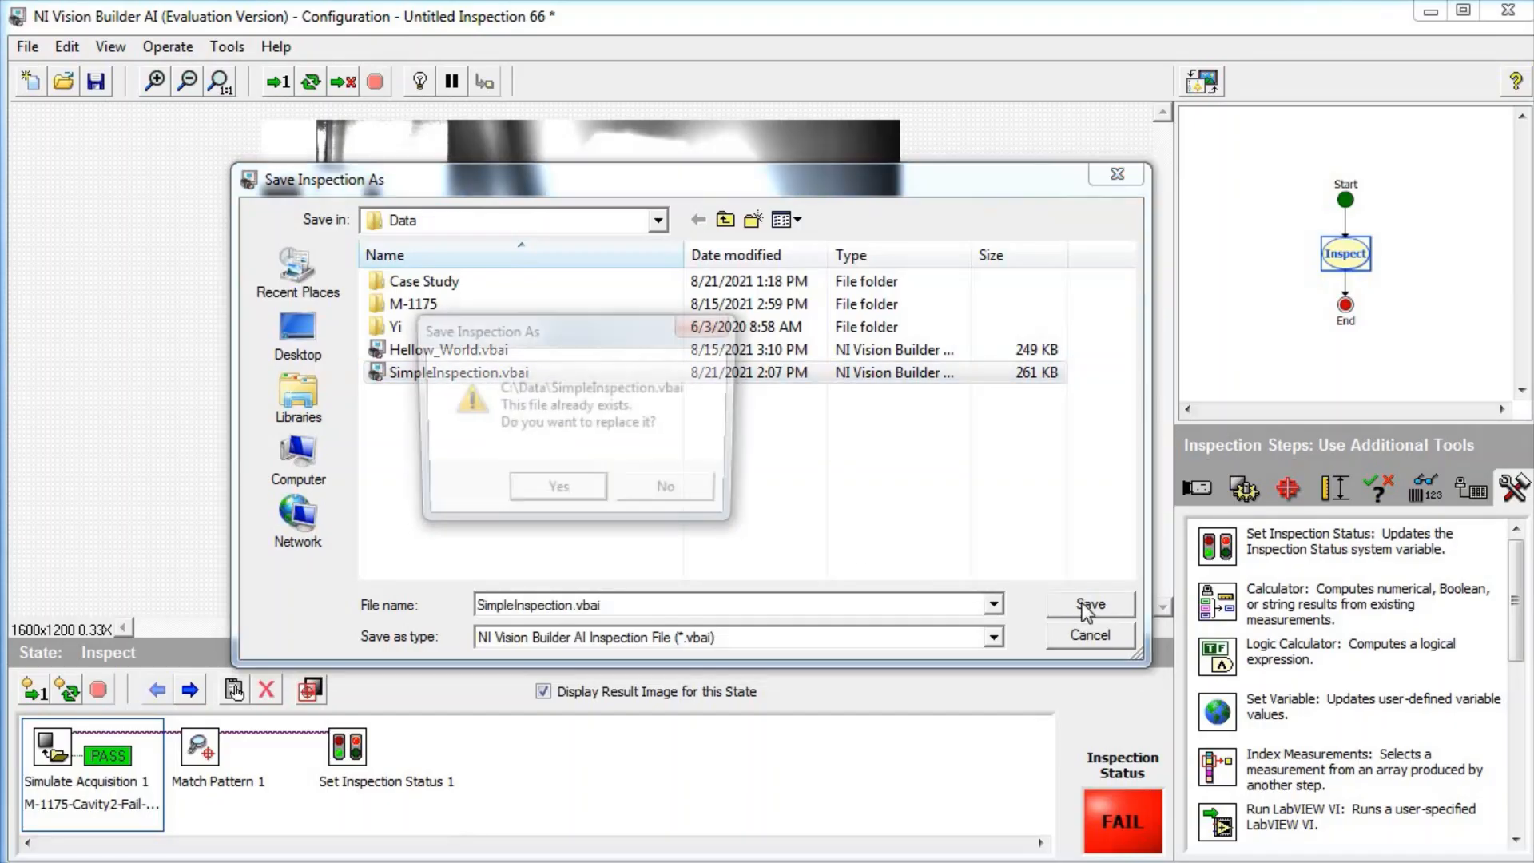
{"action": "left_click", "coordinate": [568, 501]}
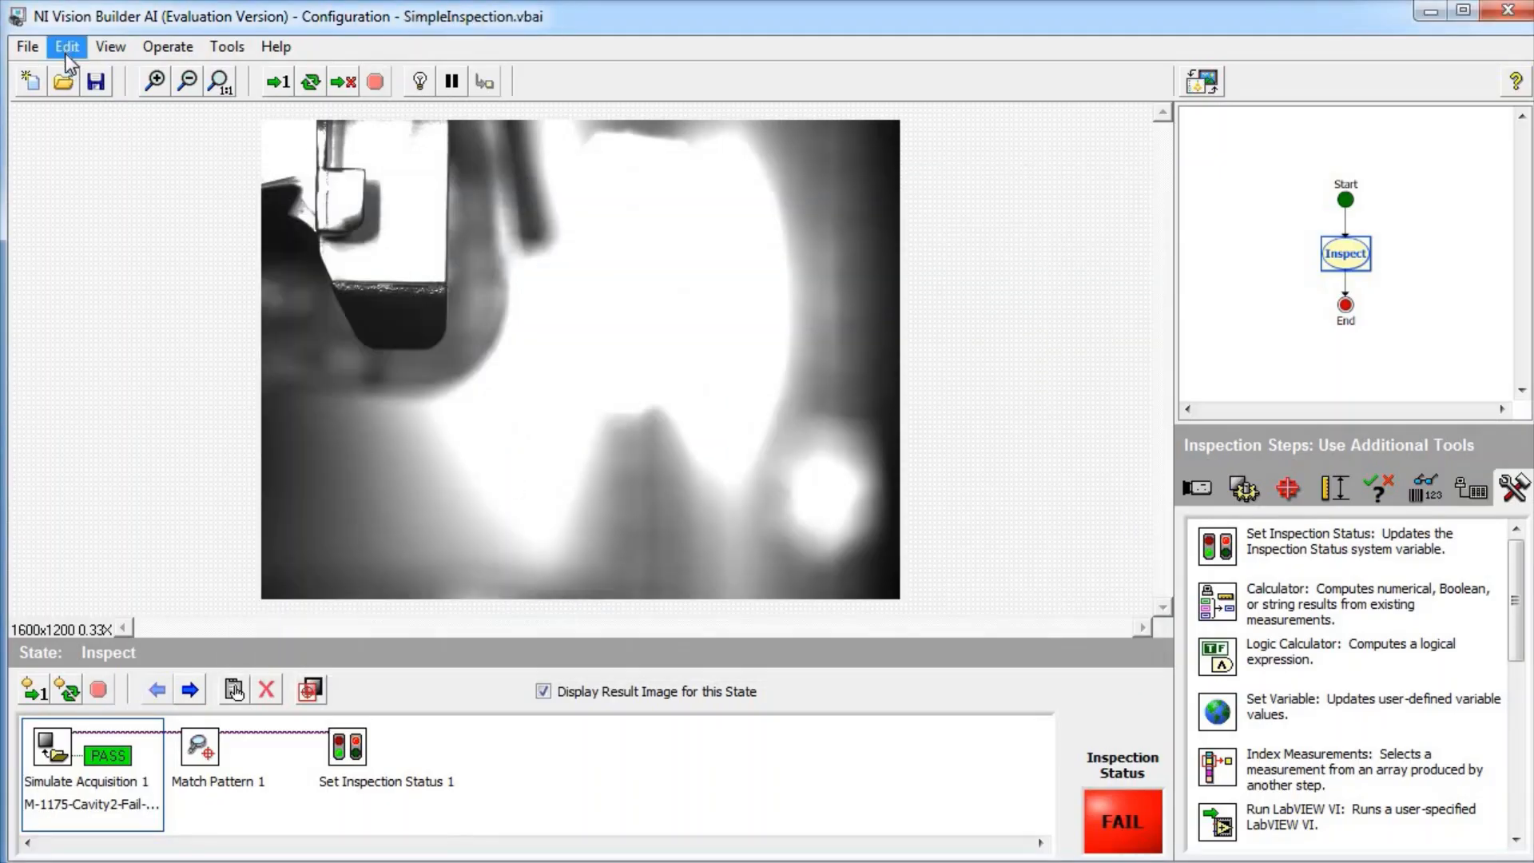
Switch SimpleInspection.vbai from the Configuration Interface to the Inspection Interface
{"action": "left_click", "coordinate": [28, 47]}
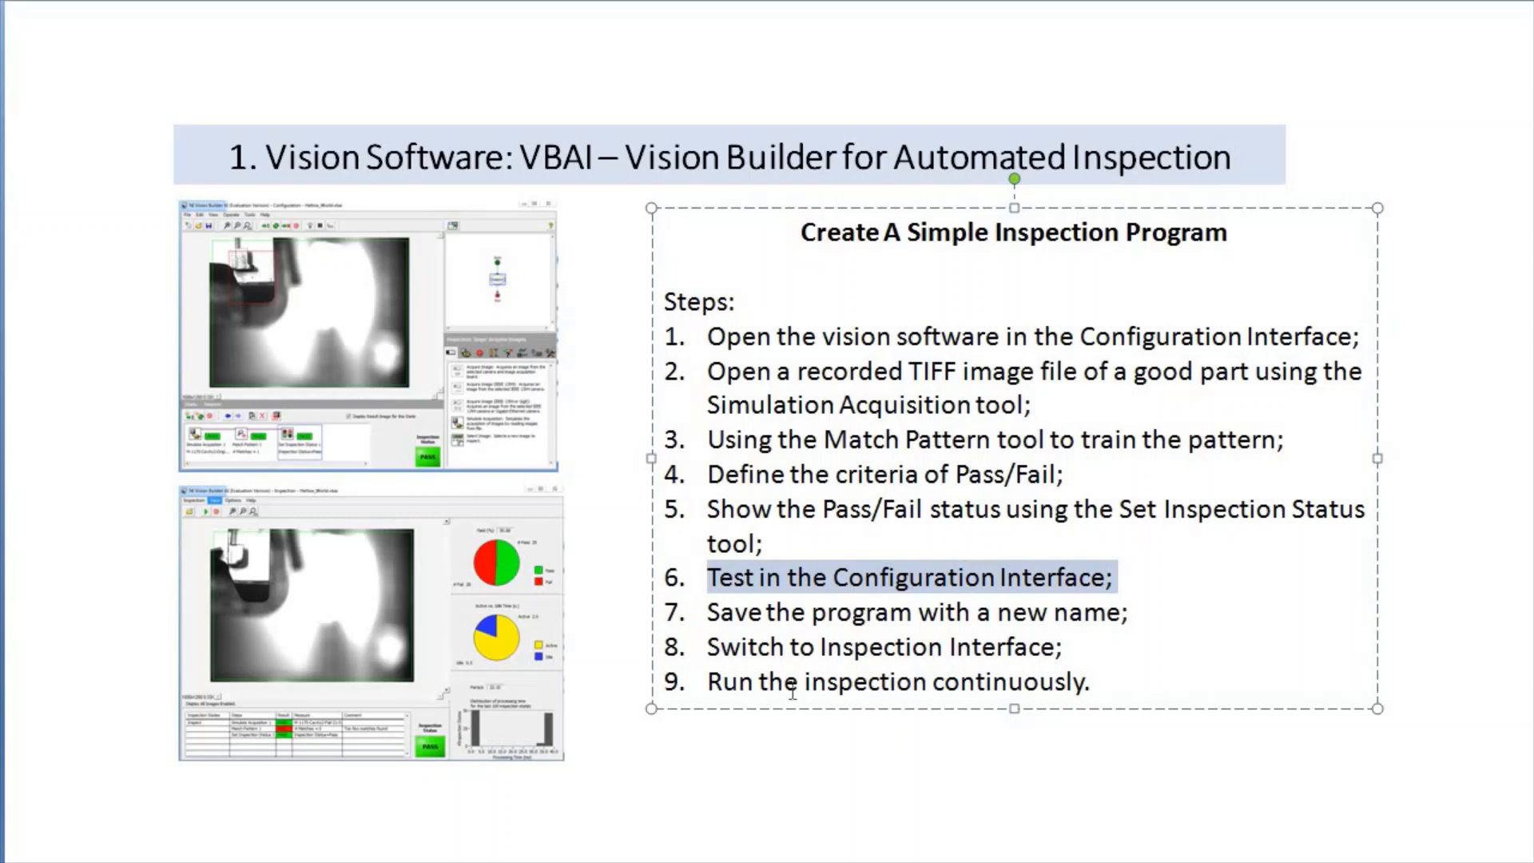
{"action": "left_click_drag", "start_coordinate": [712, 647], "coordinate": [1054, 647]}
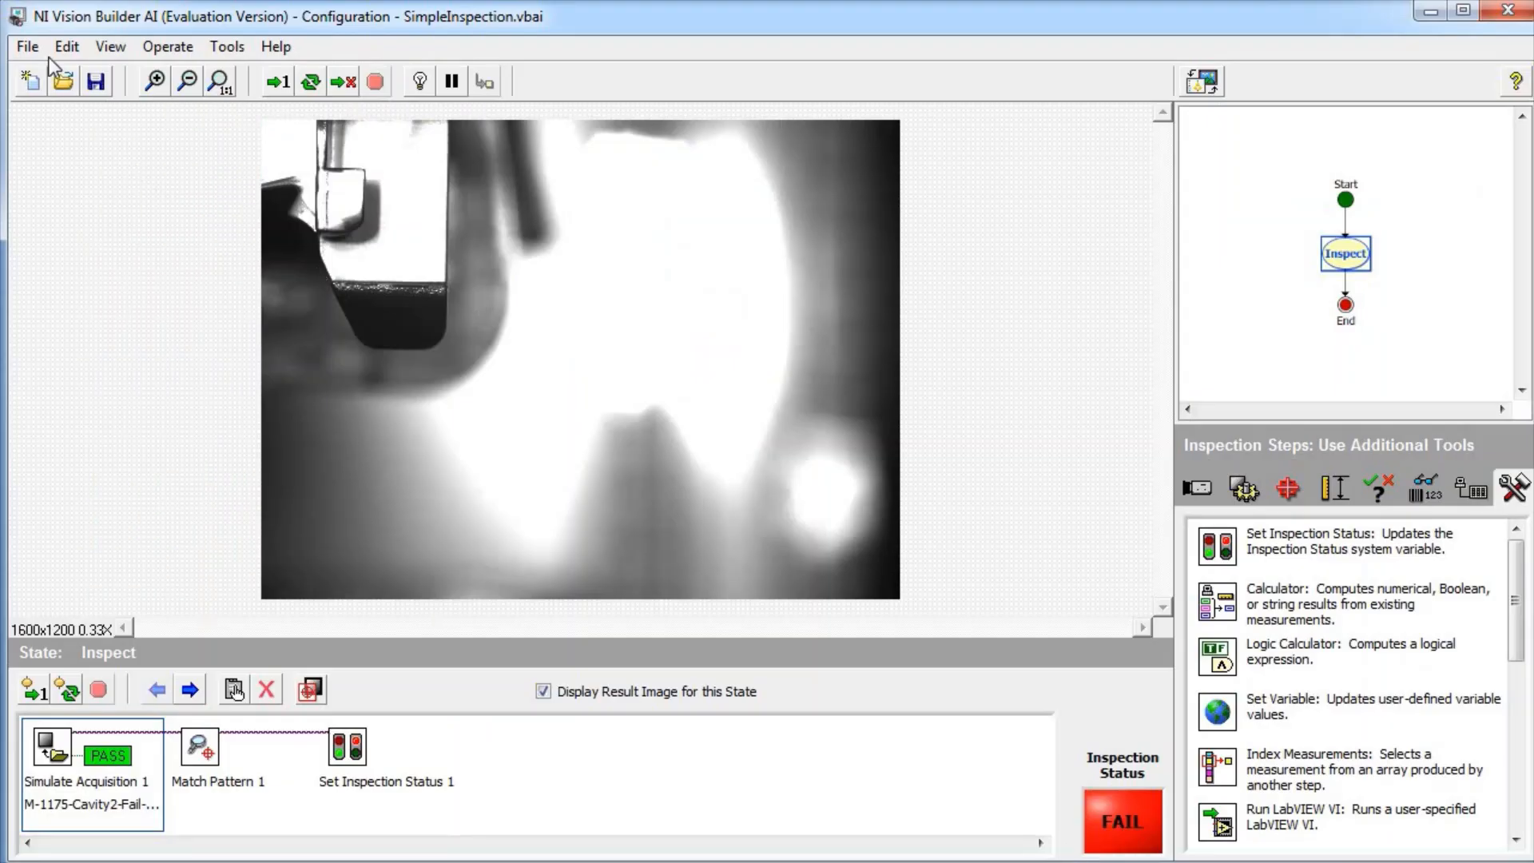
{"action": "left_click", "coordinate": [28, 47]}
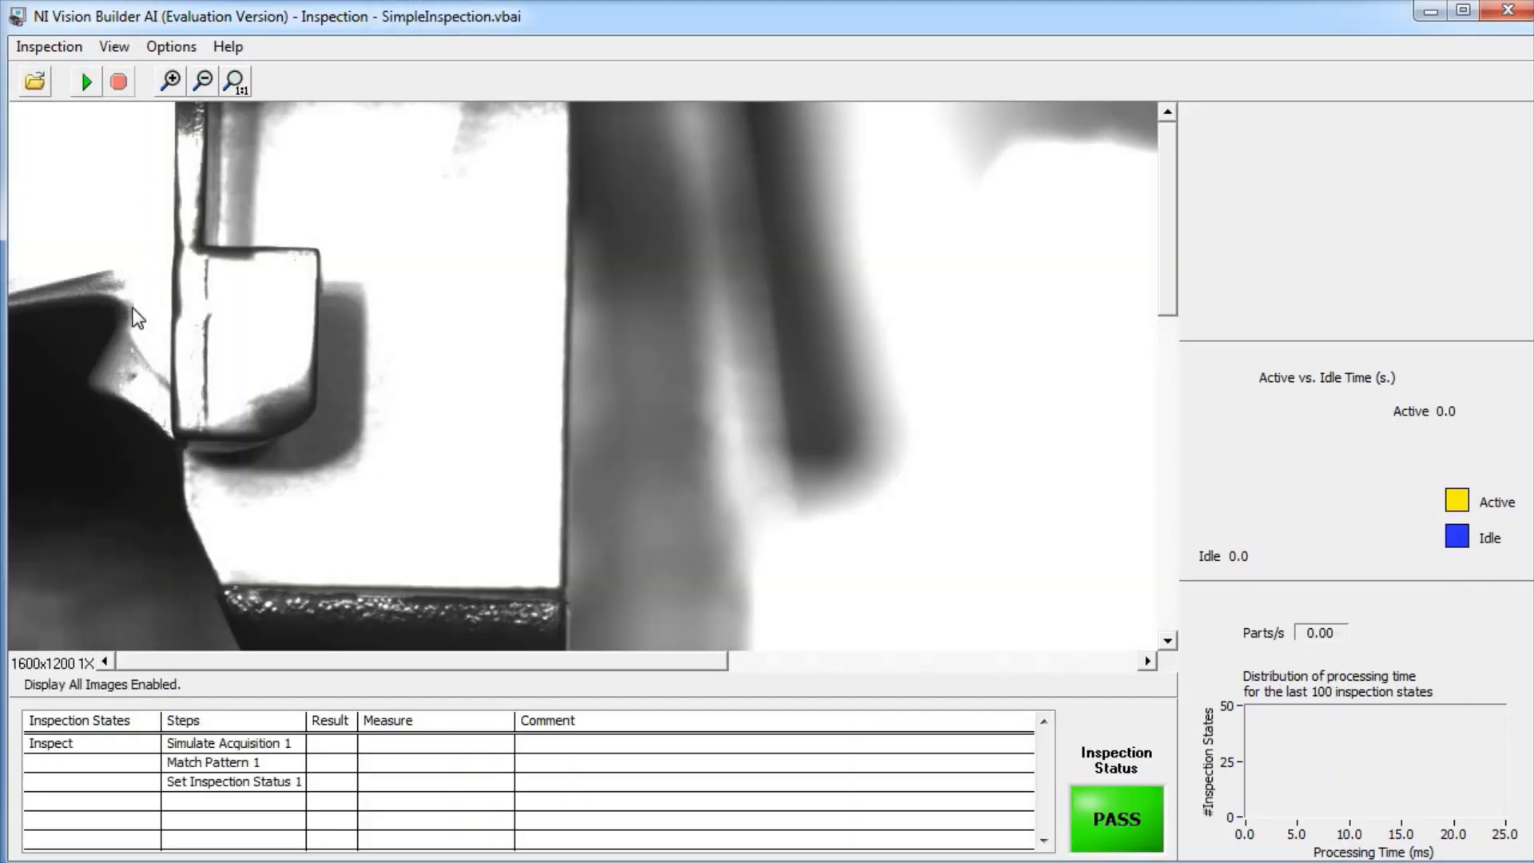
Run the inspection continuously with the image at a reduced scale, and stop it
{"action": "left_click", "coordinate": [204, 83]}
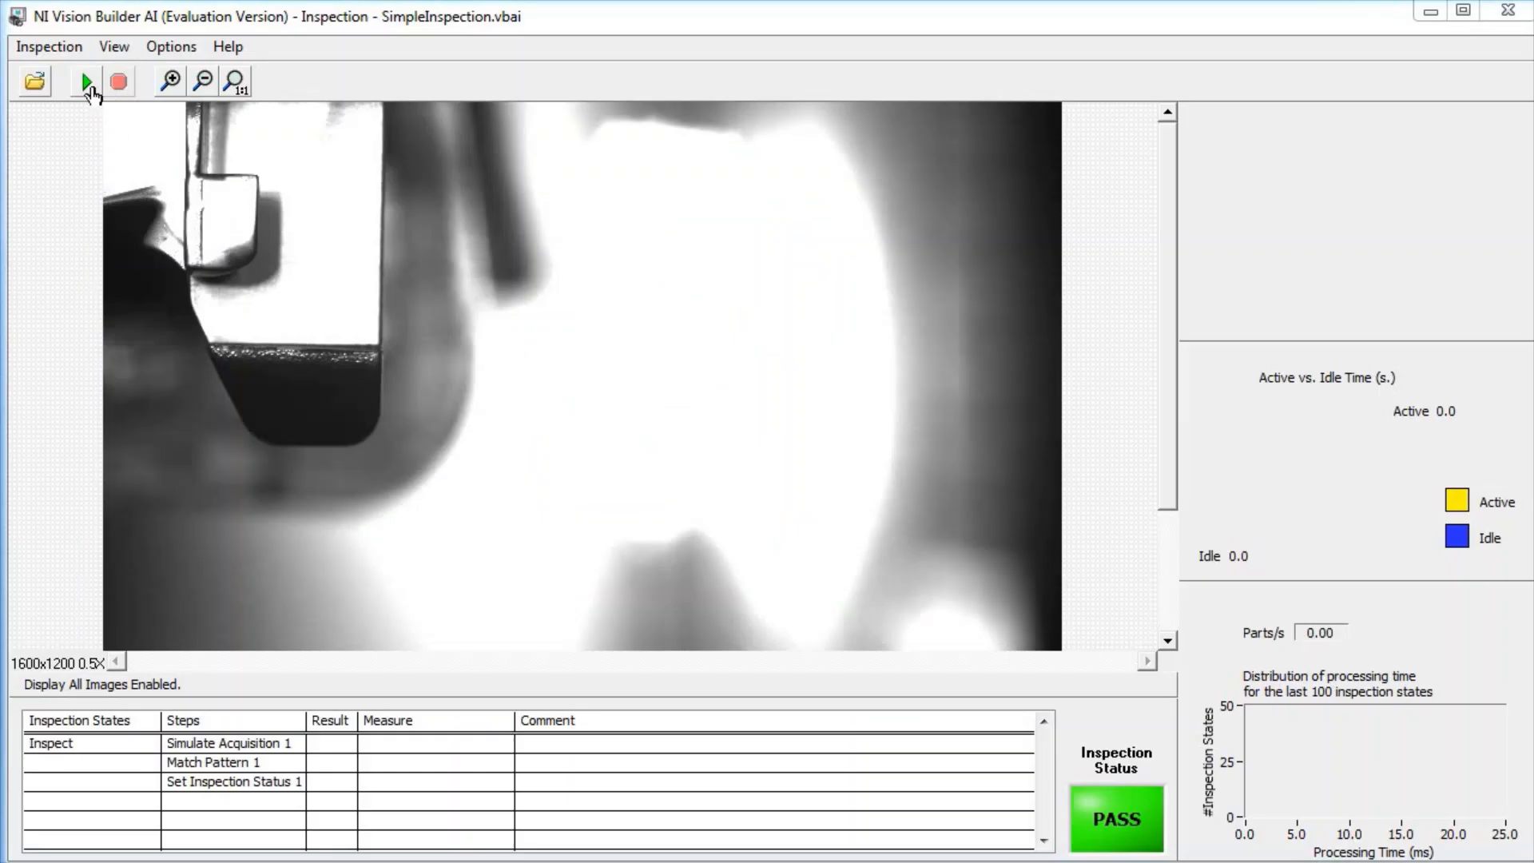
{"action": "left_click", "coordinate": [87, 83]}
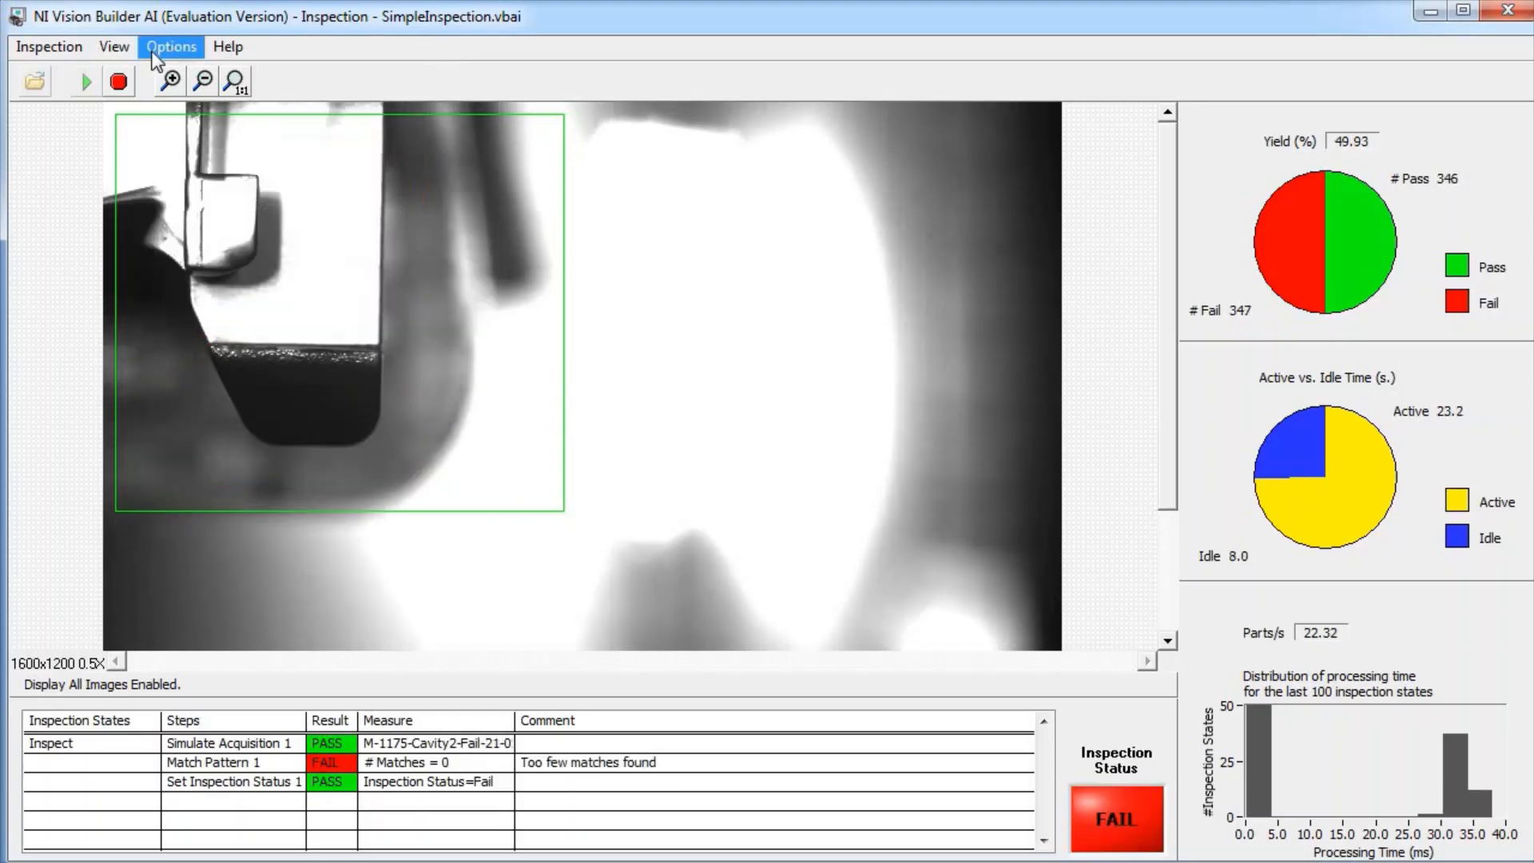
{"action": "left_click", "coordinate": [118, 82]}
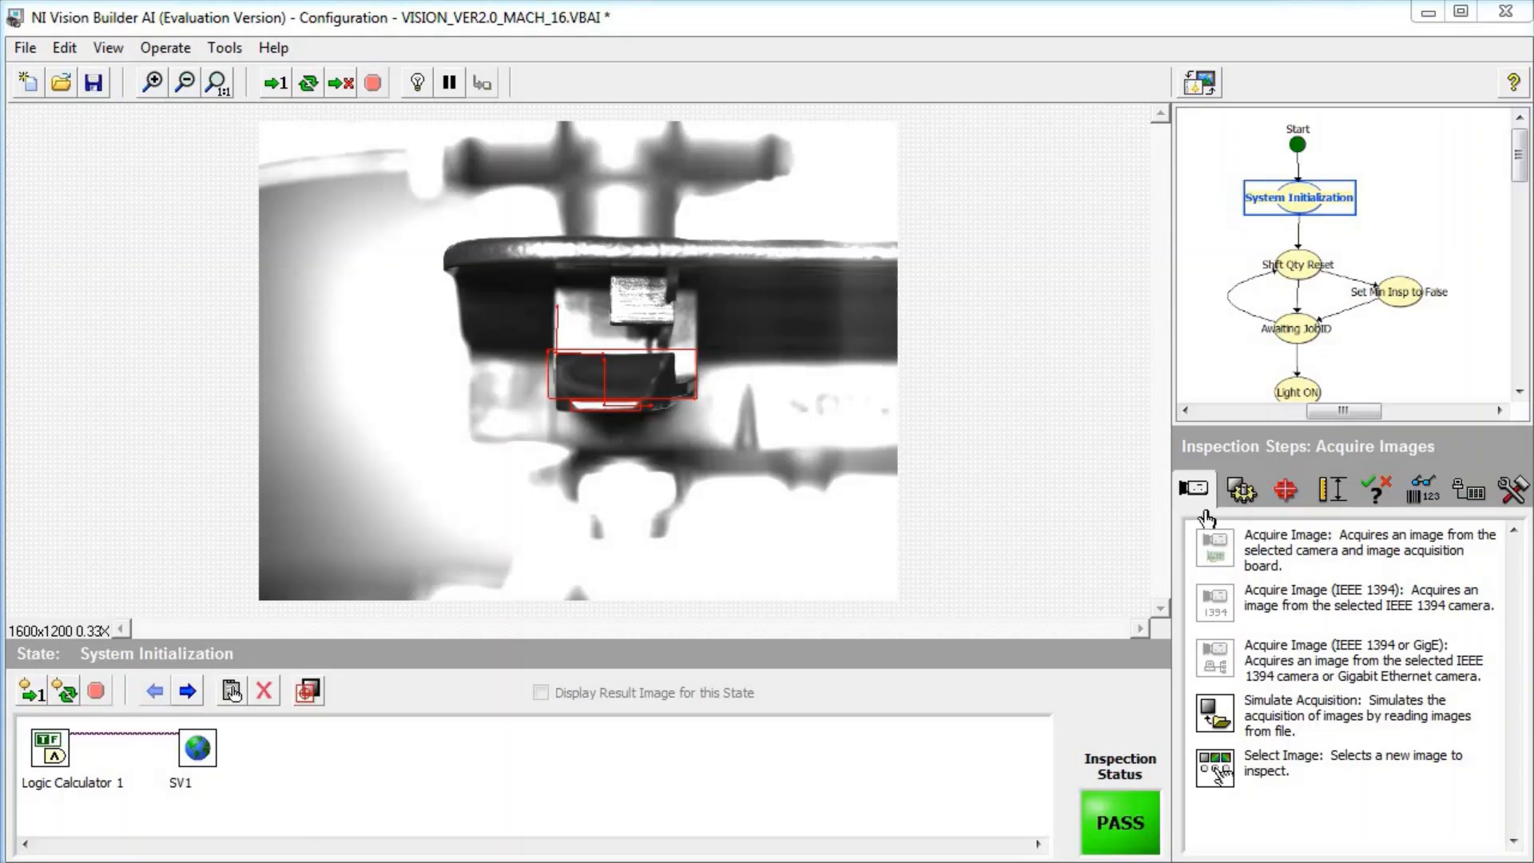
Examine the available inspection steps in each category, from Acquire Images to Use Additional Tools
{"action": "left_click", "coordinate": [1242, 495]}
{"action": "left_click", "coordinate": [1286, 491]}
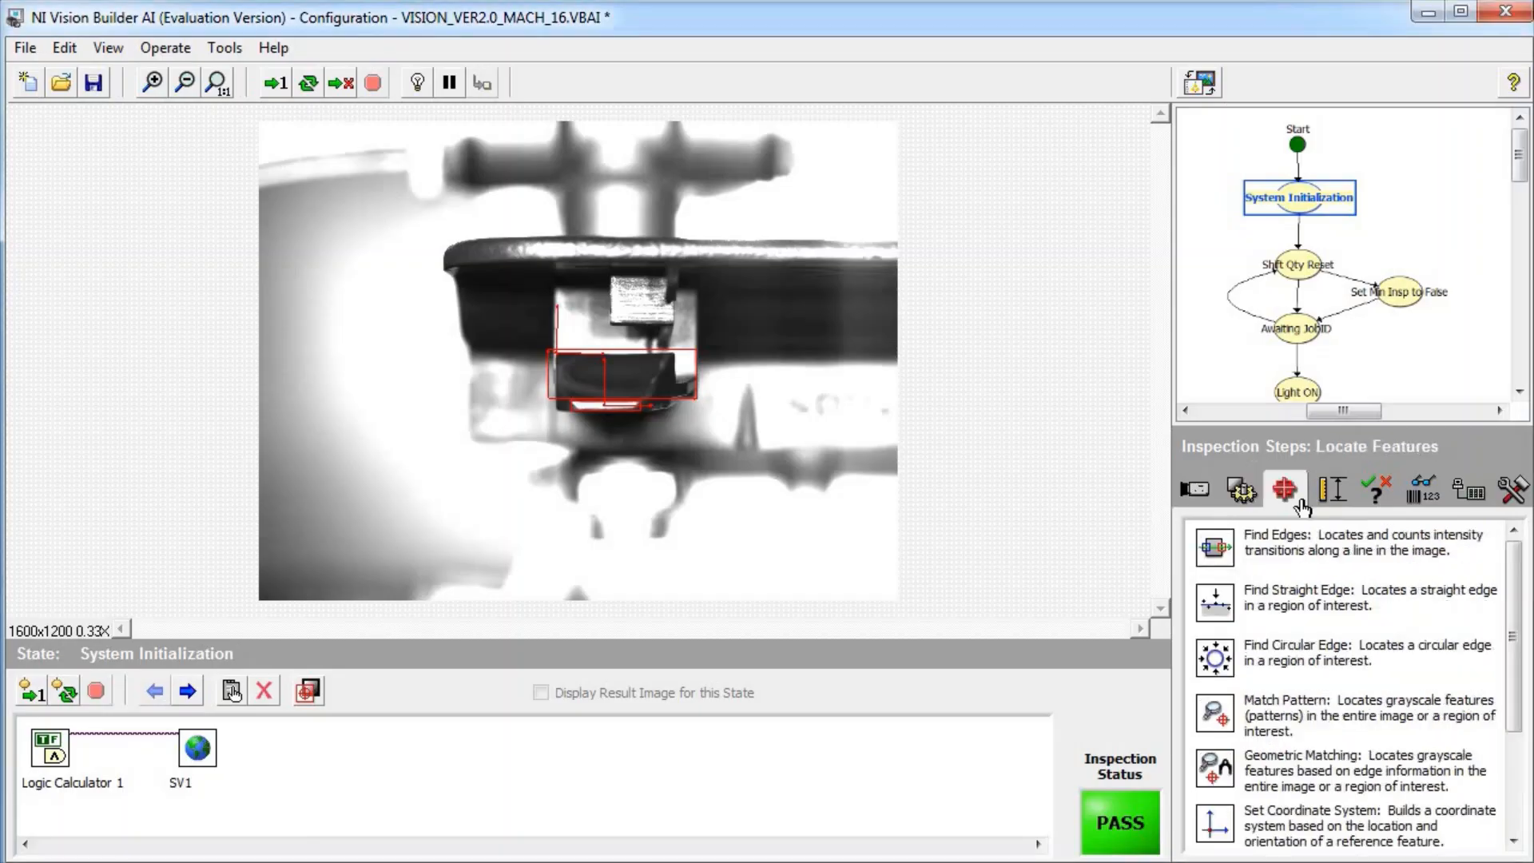
{"action": "left_click", "coordinate": [1331, 489]}
{"action": "left_click", "coordinate": [1374, 491]}
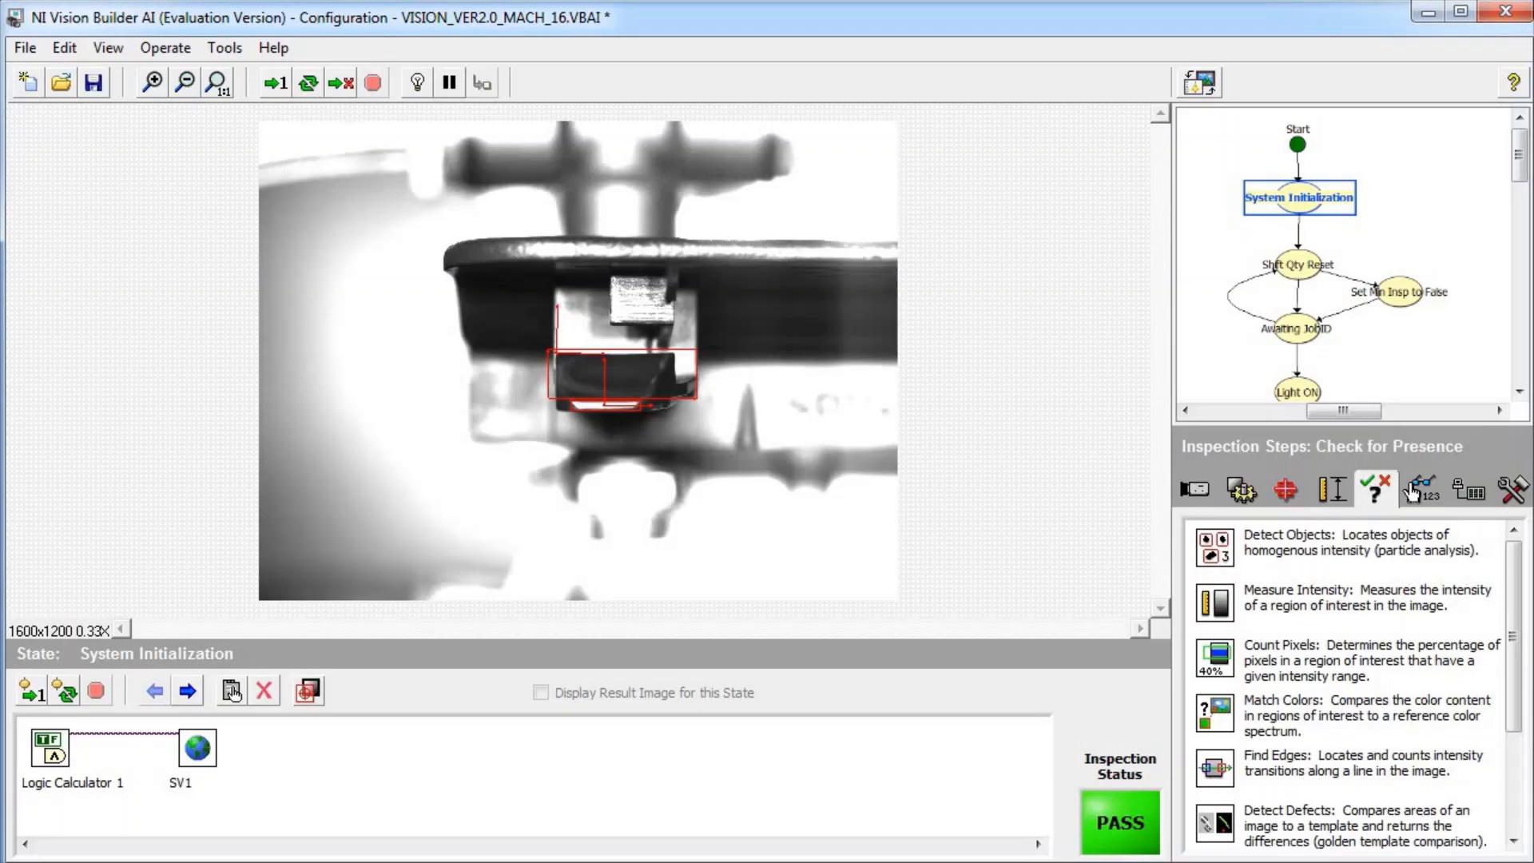
{"action": "left_click", "coordinate": [1423, 489]}
{"action": "left_click", "coordinate": [1468, 489]}
{"action": "left_click", "coordinate": [1504, 490]}
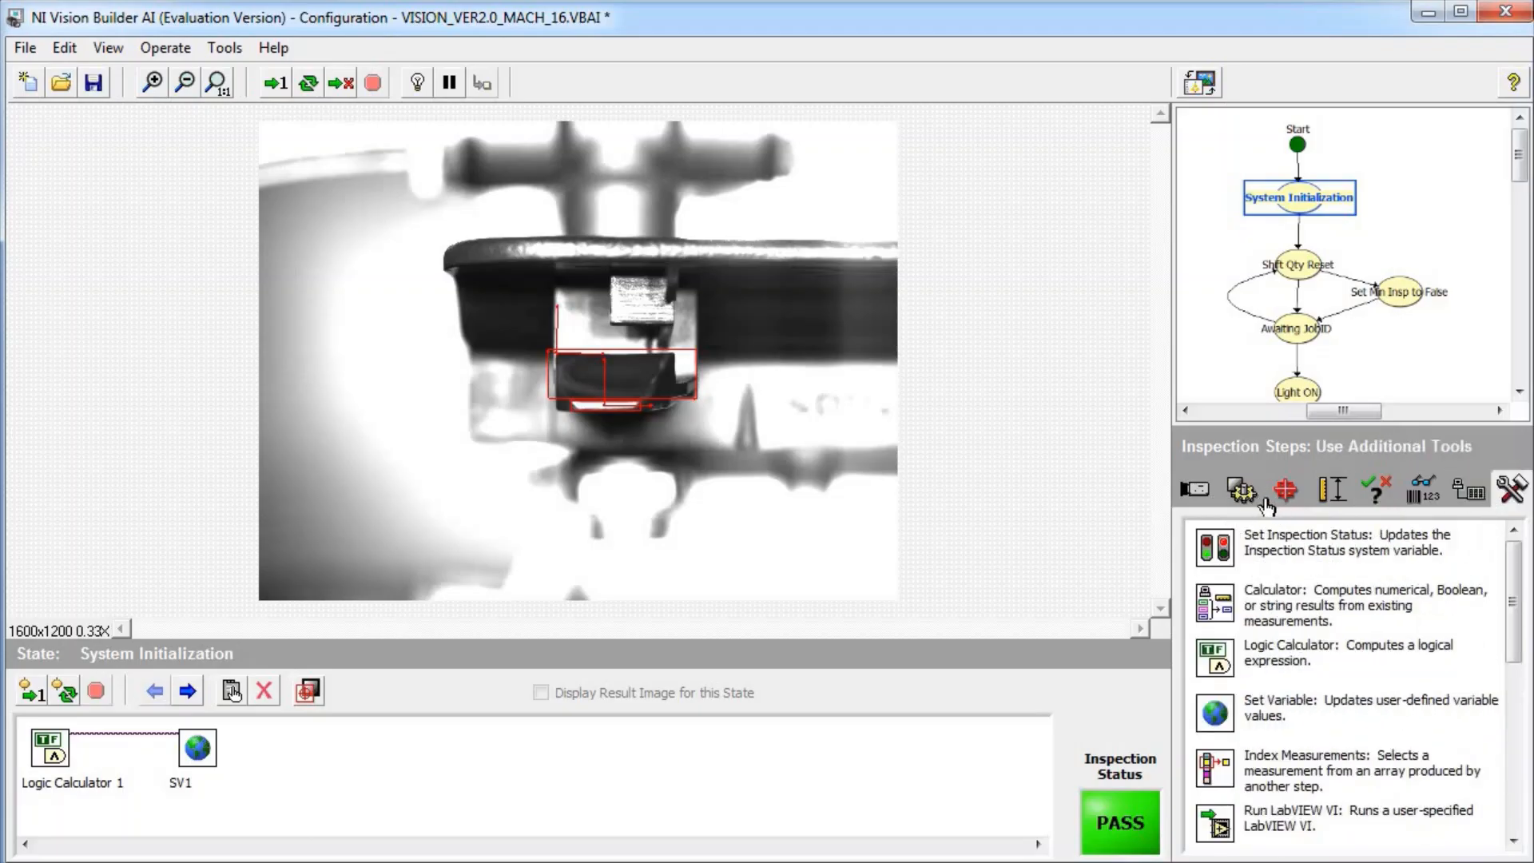
{"action": "left_click", "coordinate": [1198, 489]}
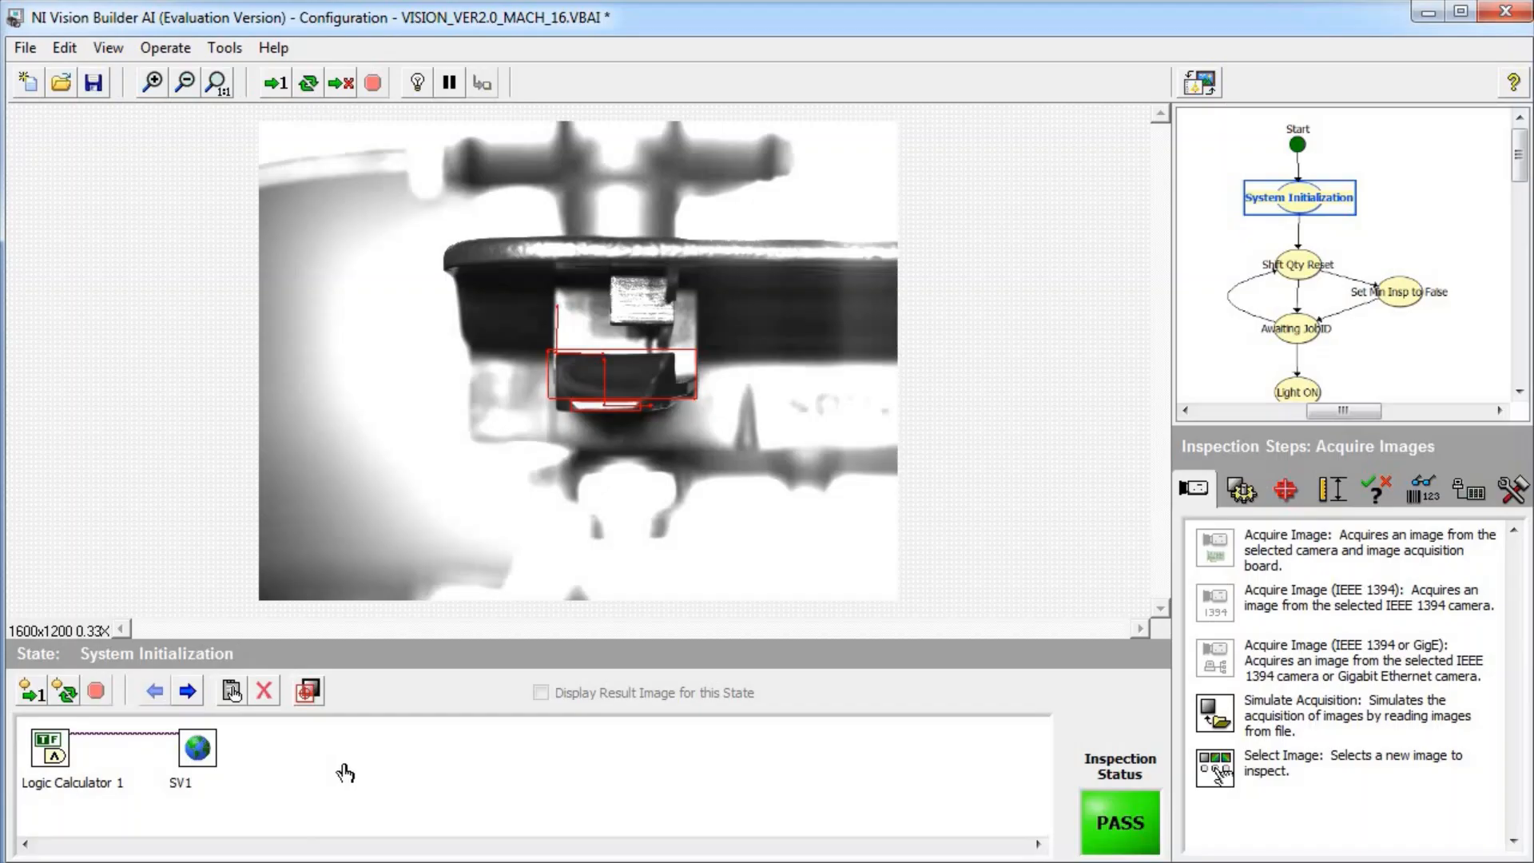
Show the state diagram in the main view and select the MO1176-P2-Cavity1_PTN state to view its steps
{"action": "left_click", "coordinate": [1201, 85]}
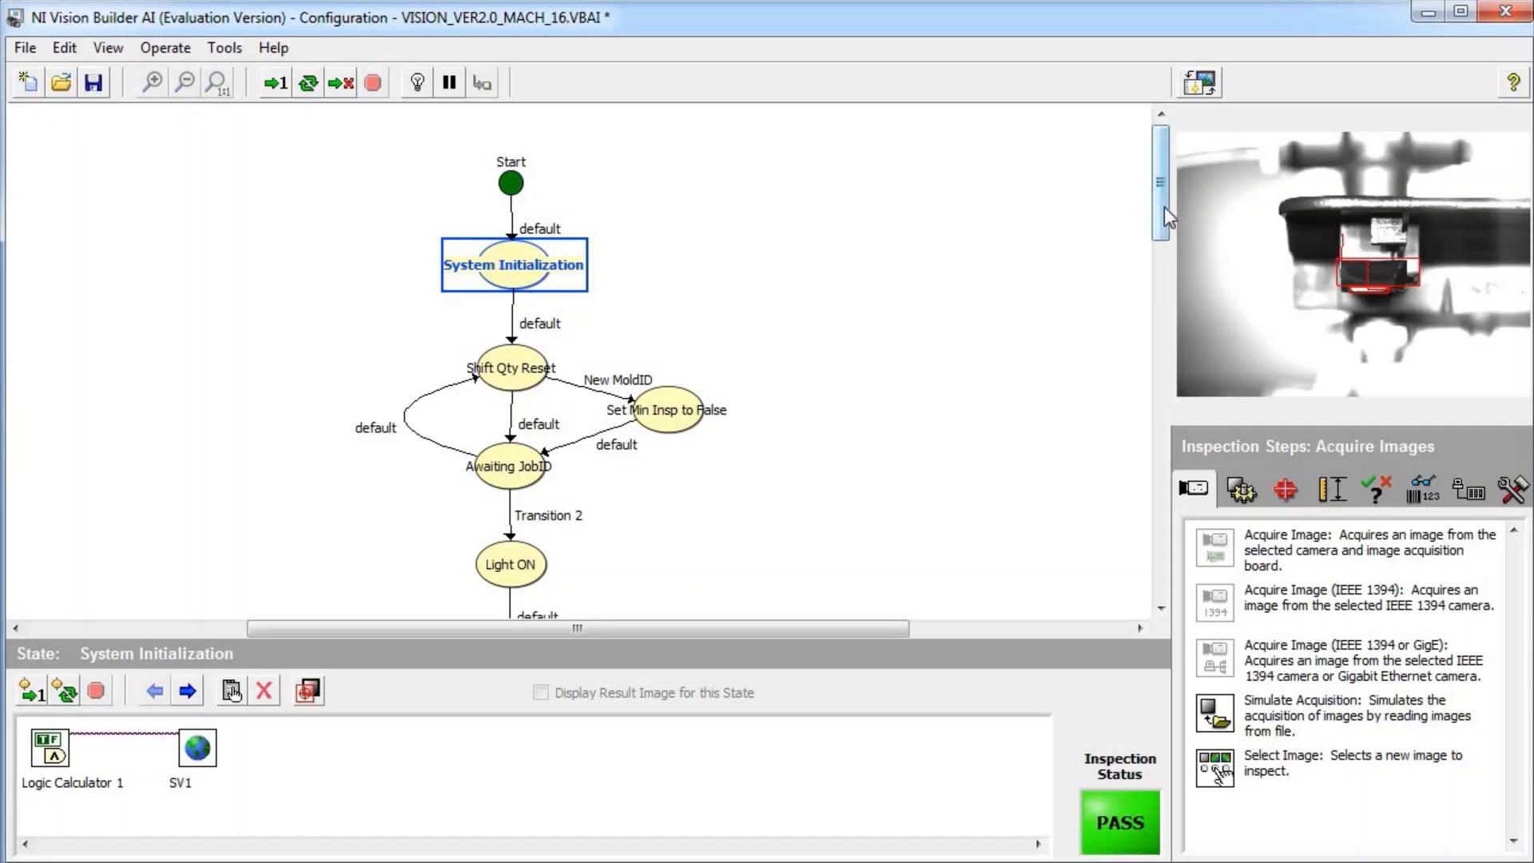
{"action": "left_click_drag", "start_coordinate": [1163, 207], "coordinate": [1171, 446]}
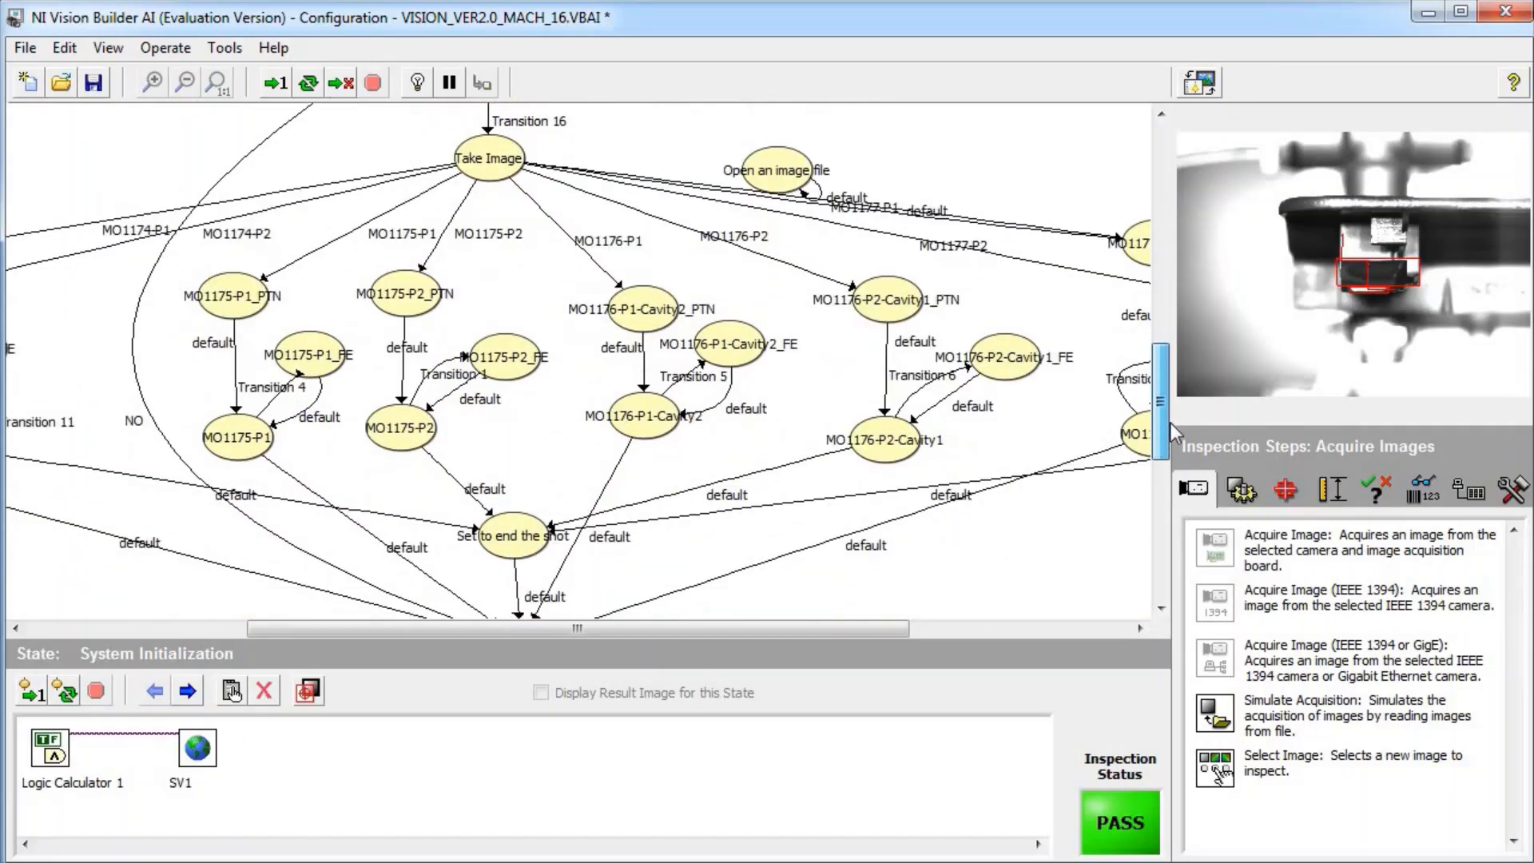
{"action": "left_click", "coordinate": [901, 315]}
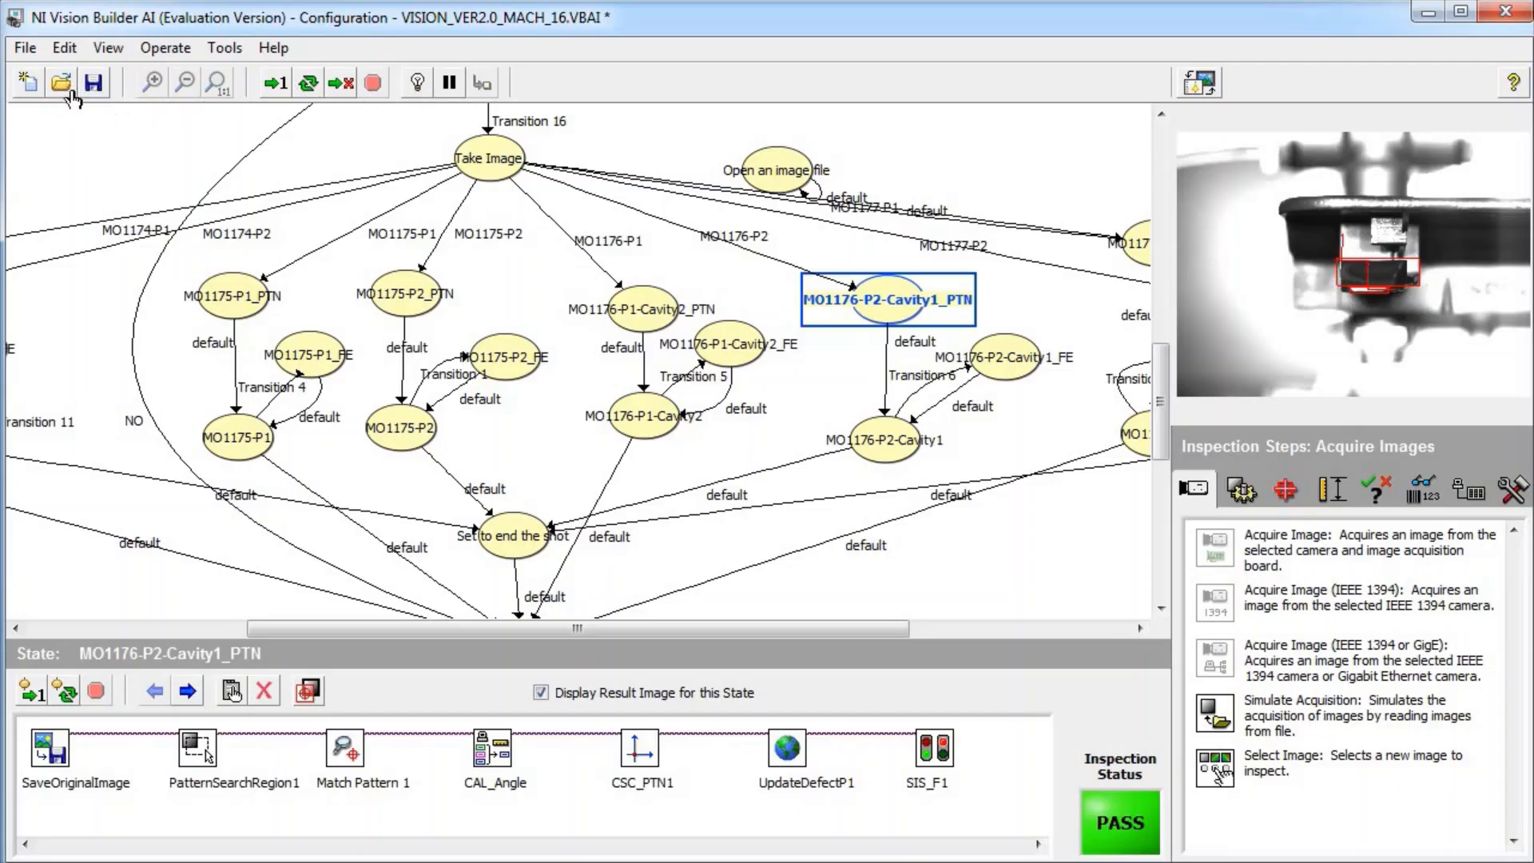
Return the inspection image to the main view and display it at 1:1 scale
{"action": "left_click", "coordinate": [1201, 84]}
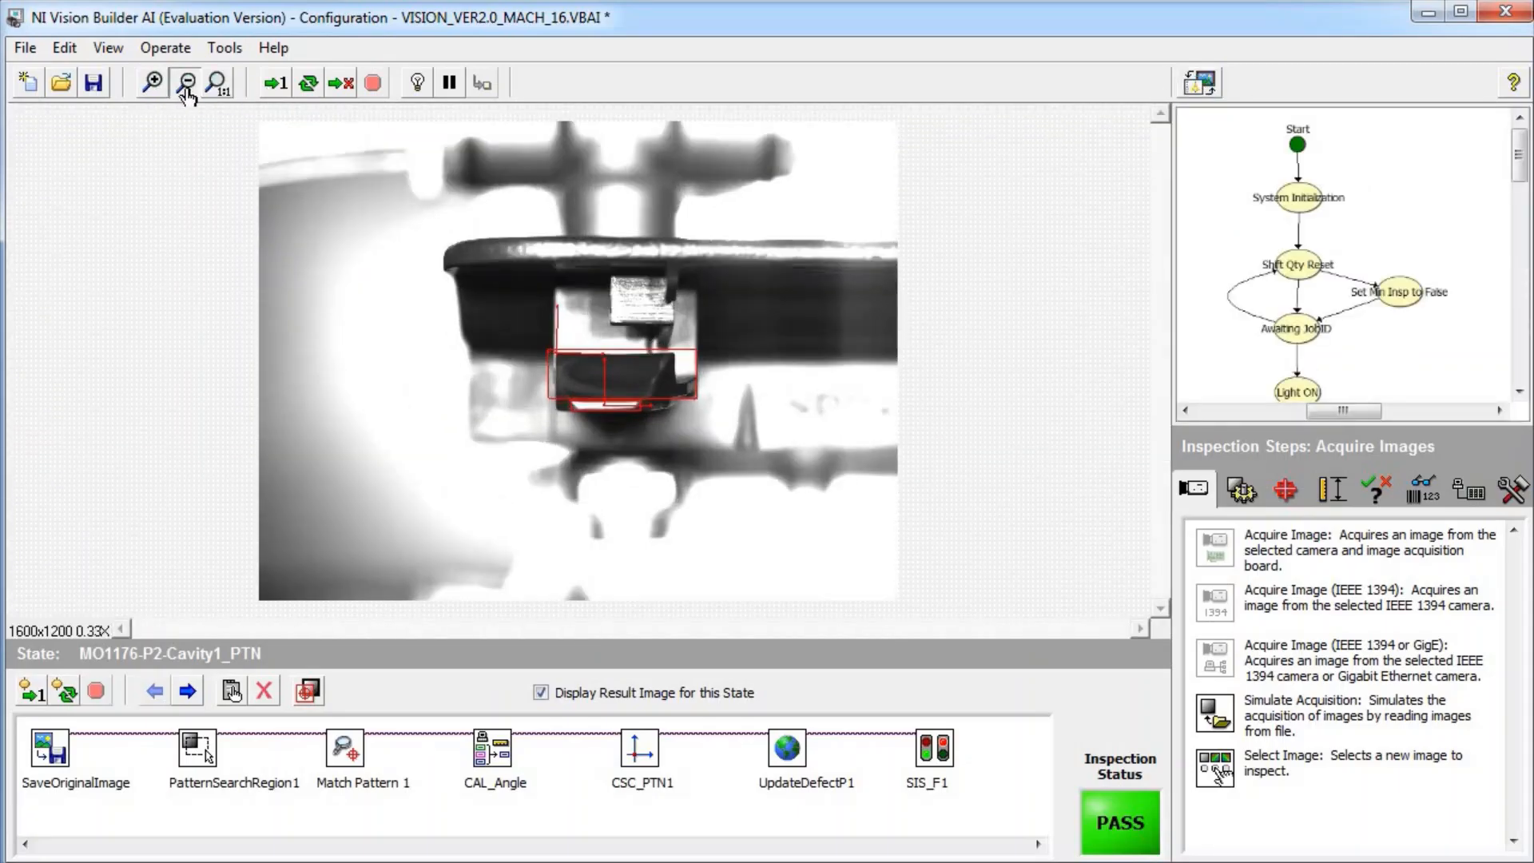
{"action": "left_click", "coordinate": [186, 88]}
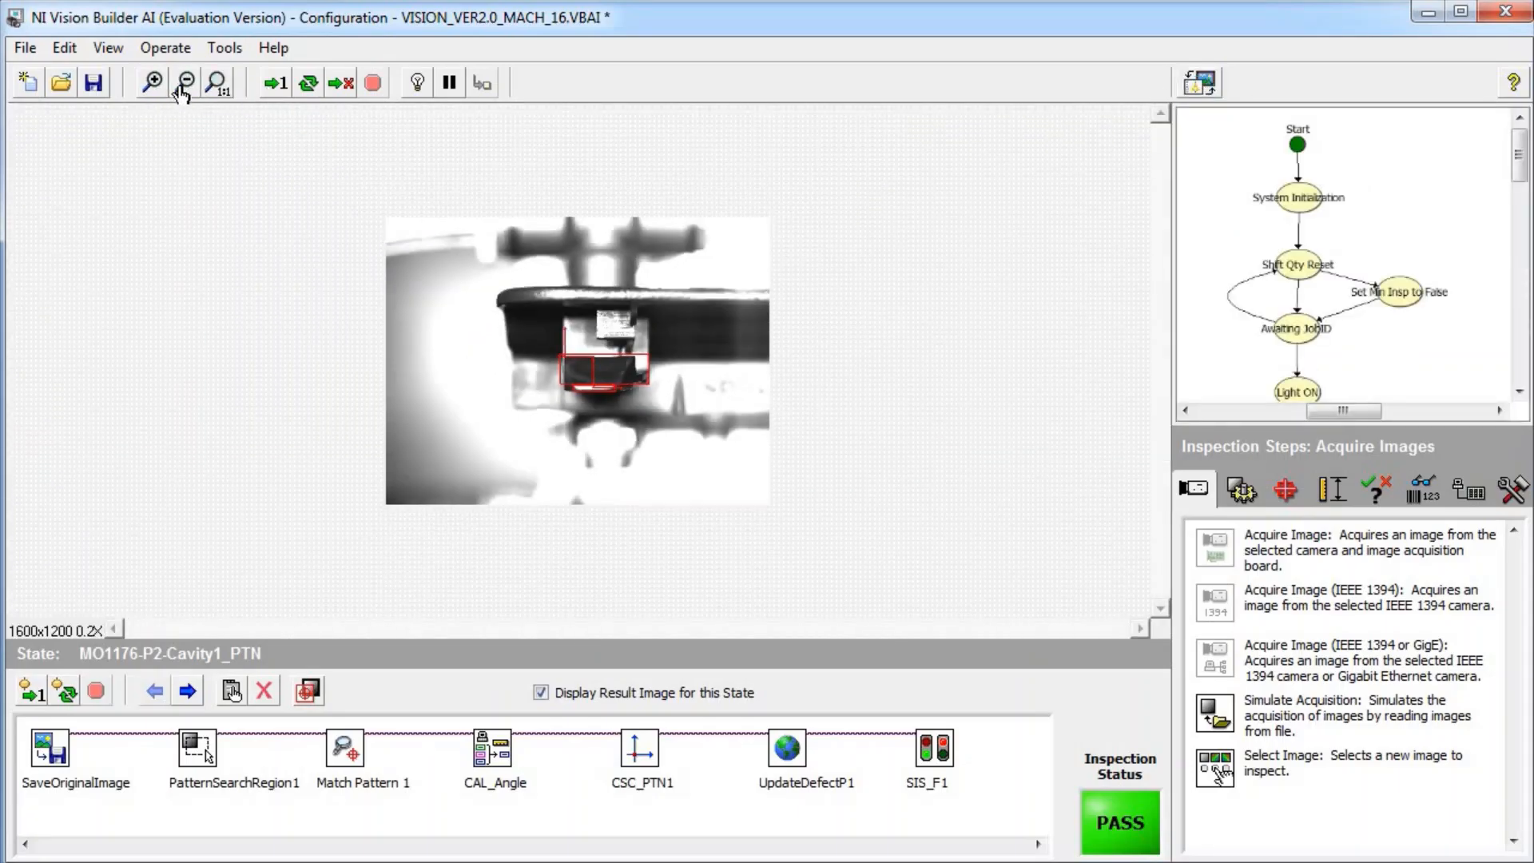
{"action": "left_click", "coordinate": [220, 85]}
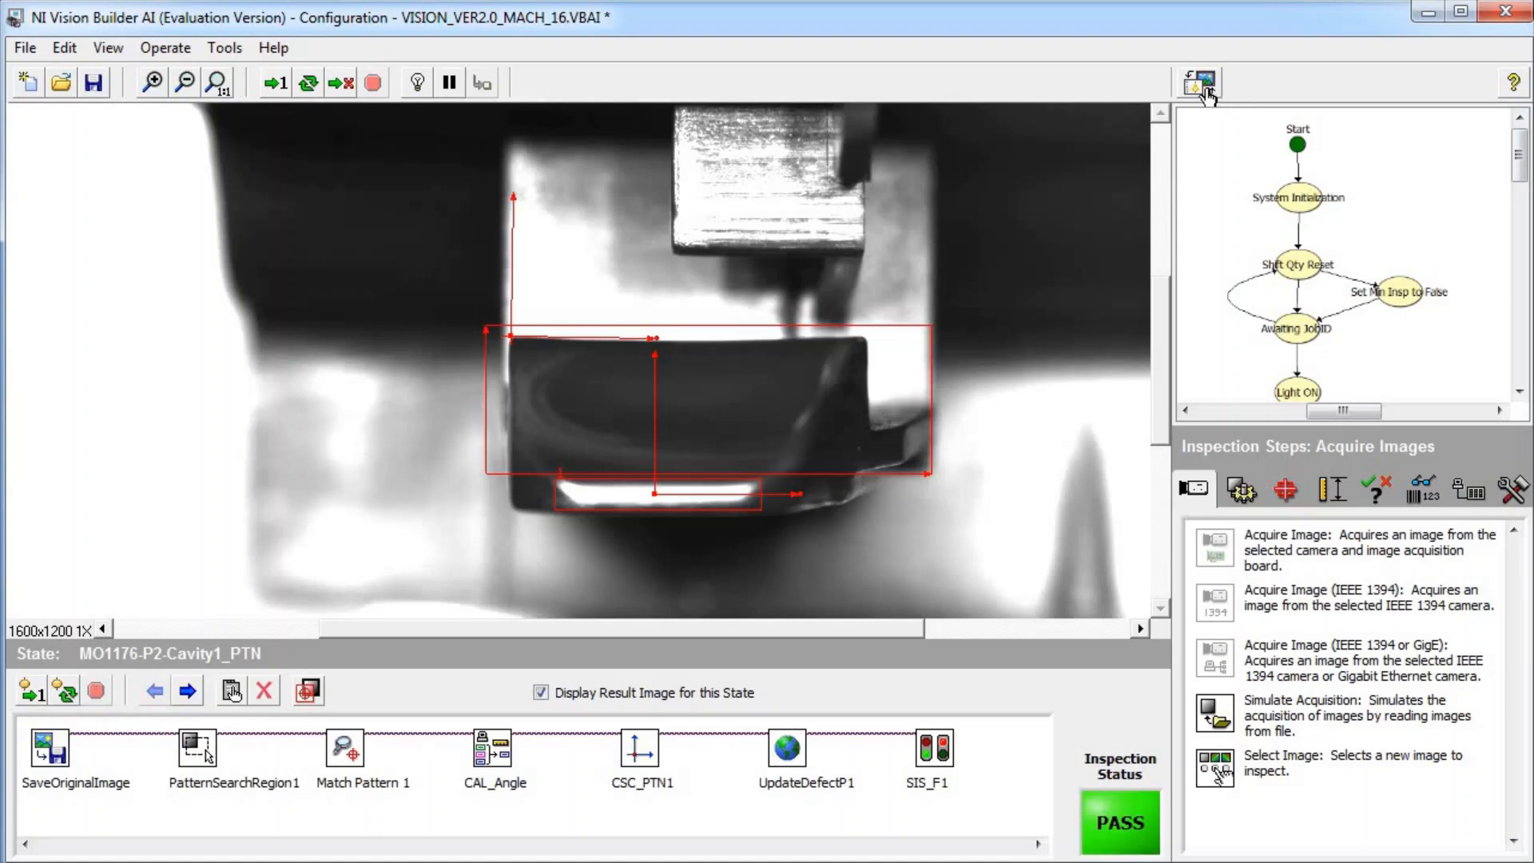
Select the MO1176-P1-Cavity2_PTN state in the enlarged state diagram
{"action": "left_click", "coordinate": [1204, 87]}
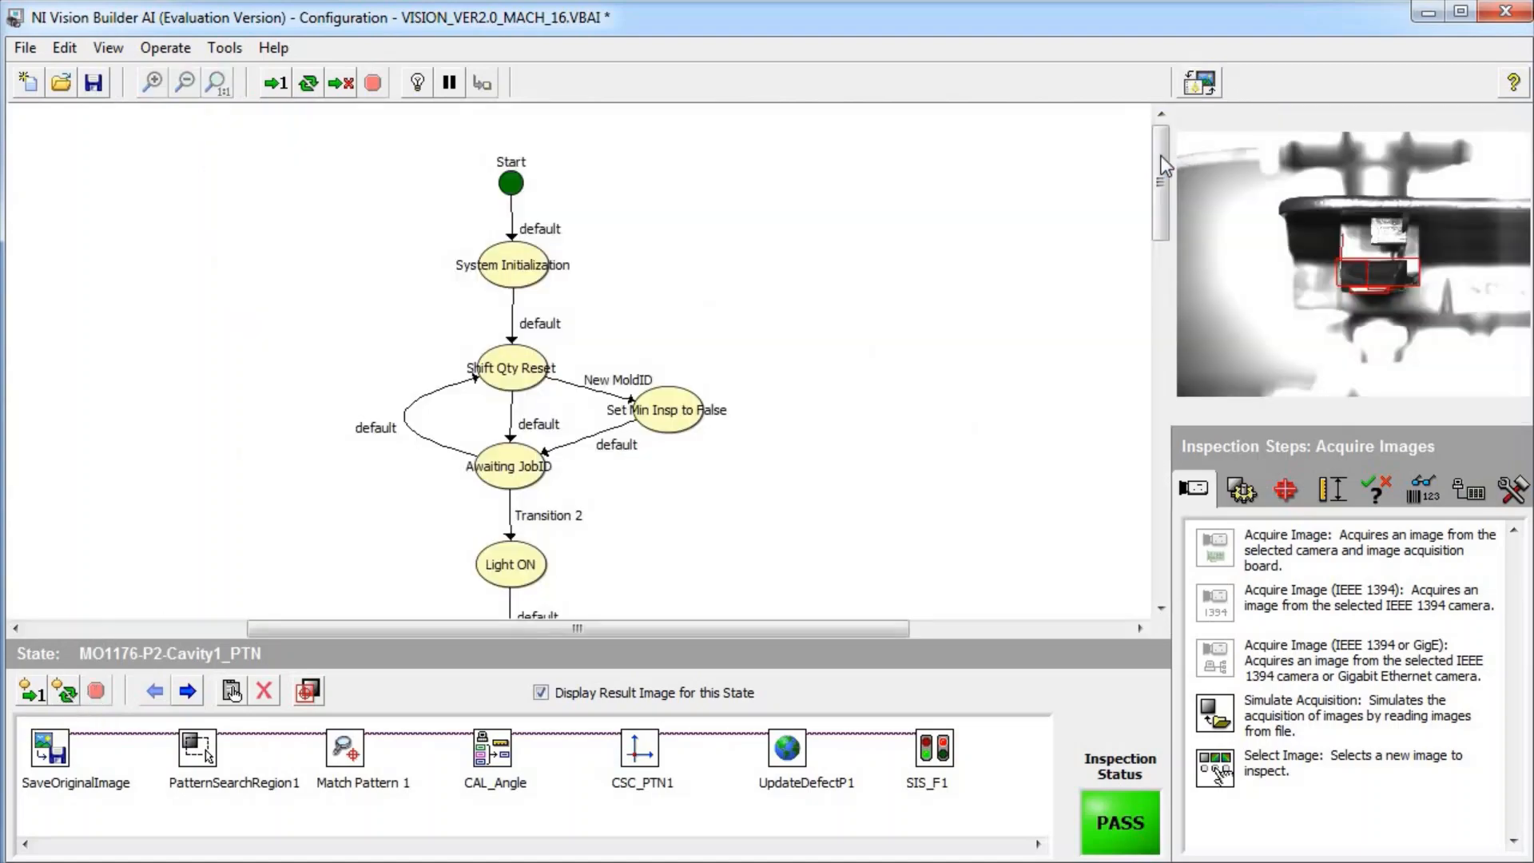
{"action": "left_click_drag", "start_coordinate": [1160, 208], "coordinate": [1160, 423]}
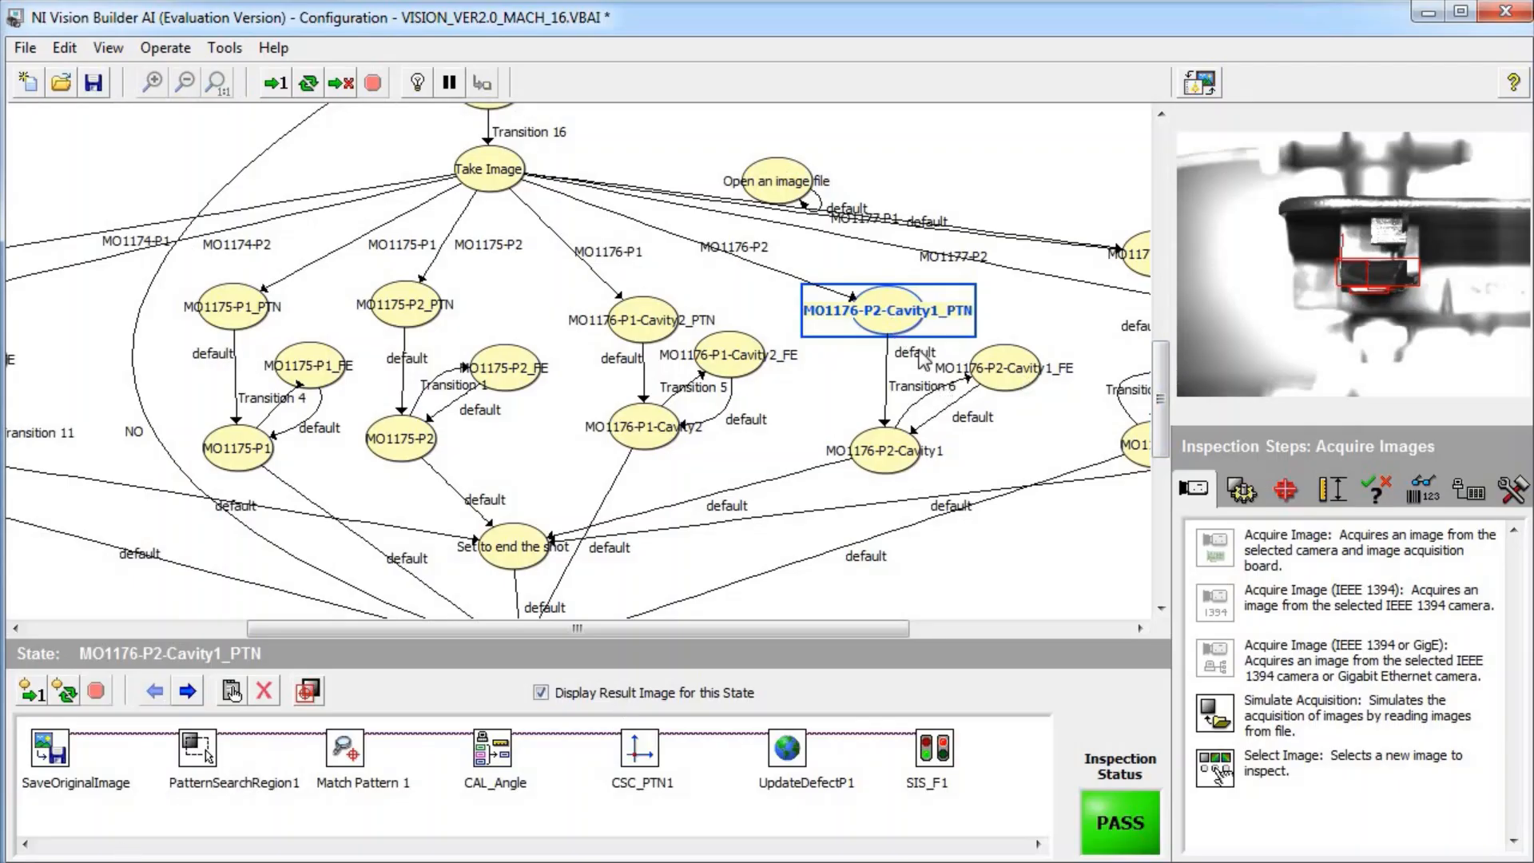
{"action": "left_click", "coordinate": [636, 324]}
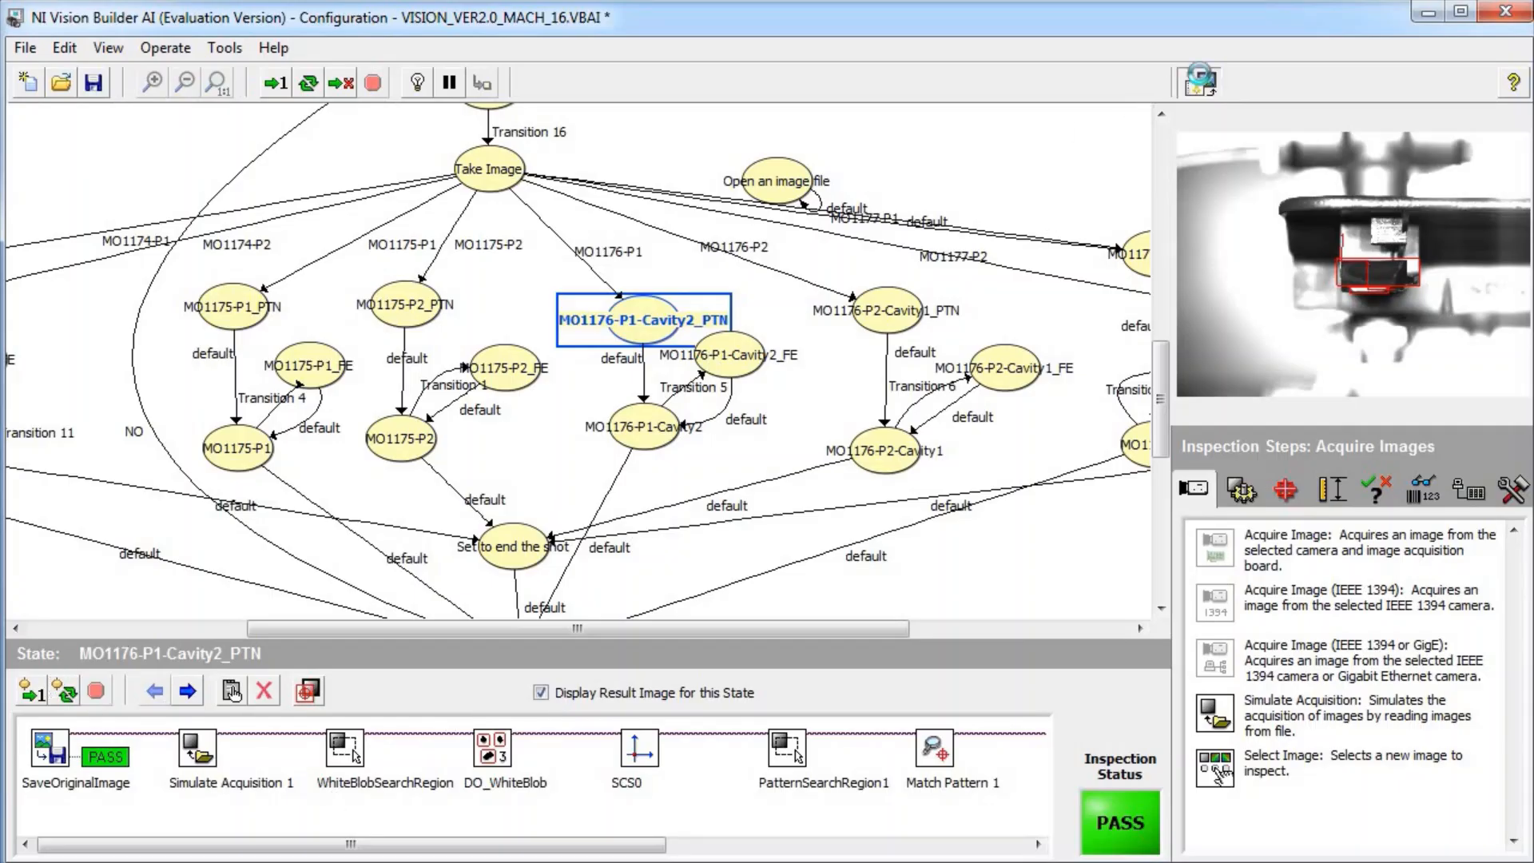
Run the MO1176-P1-Cavity2_PTN state once with the whole image in the main view and review its step results
{"action": "left_click", "coordinate": [1198, 82]}
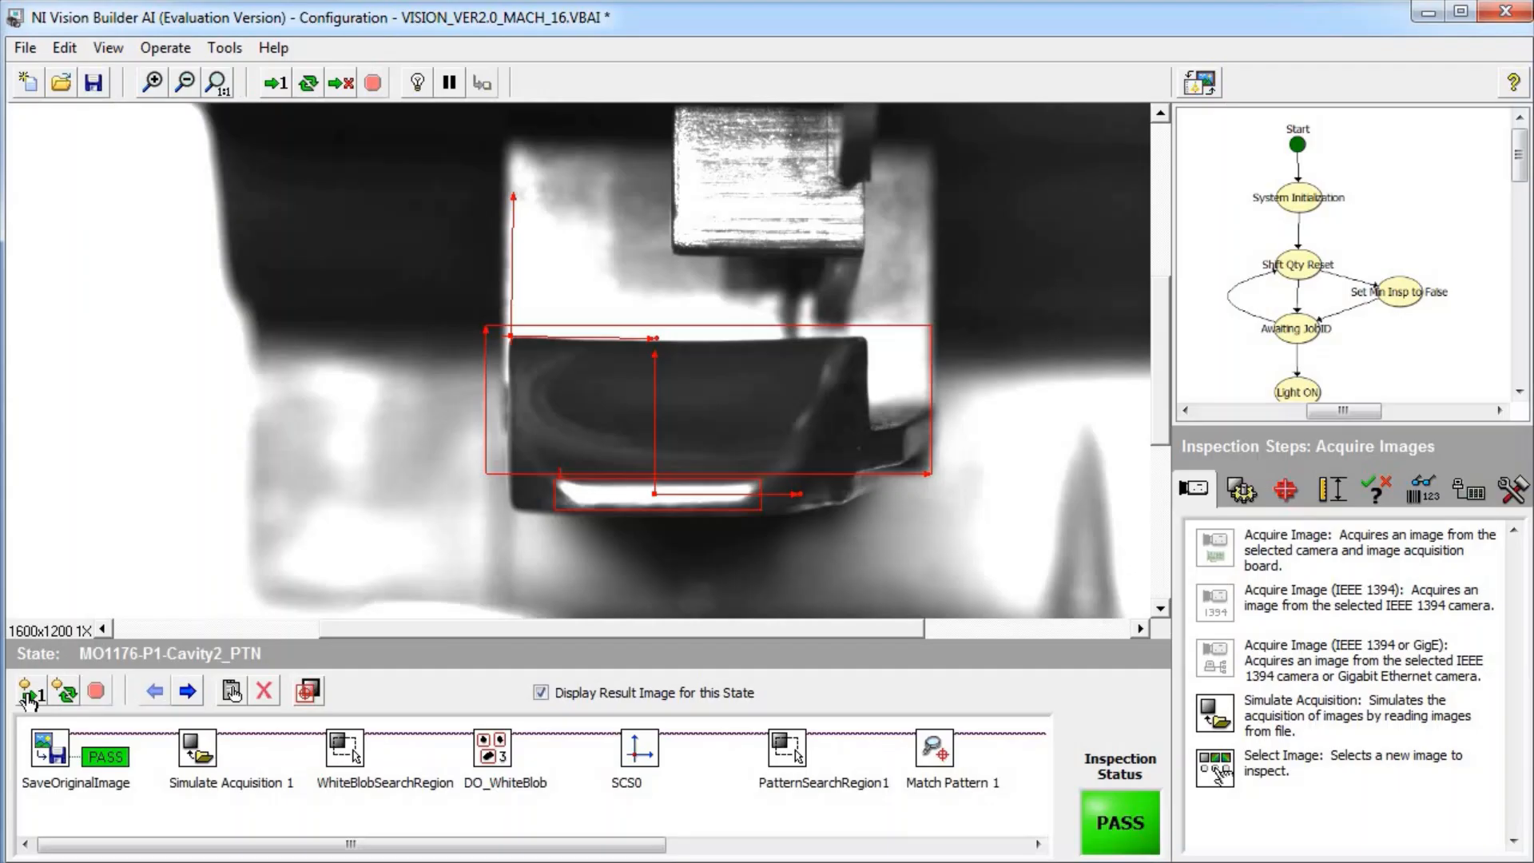
{"action": "left_click", "coordinate": [188, 84]}
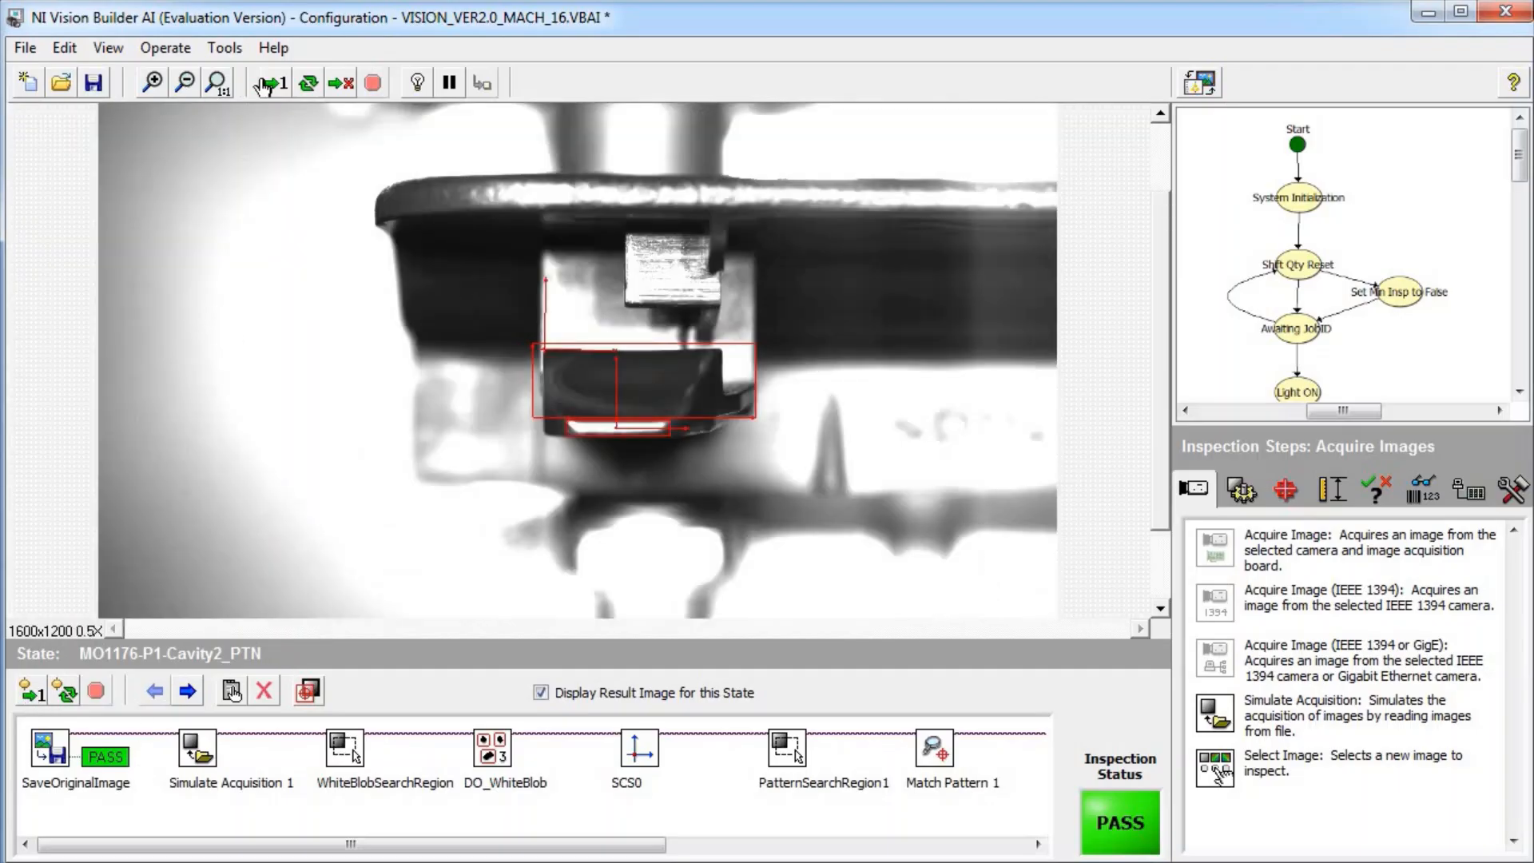
{"action": "left_click", "coordinate": [184, 83]}
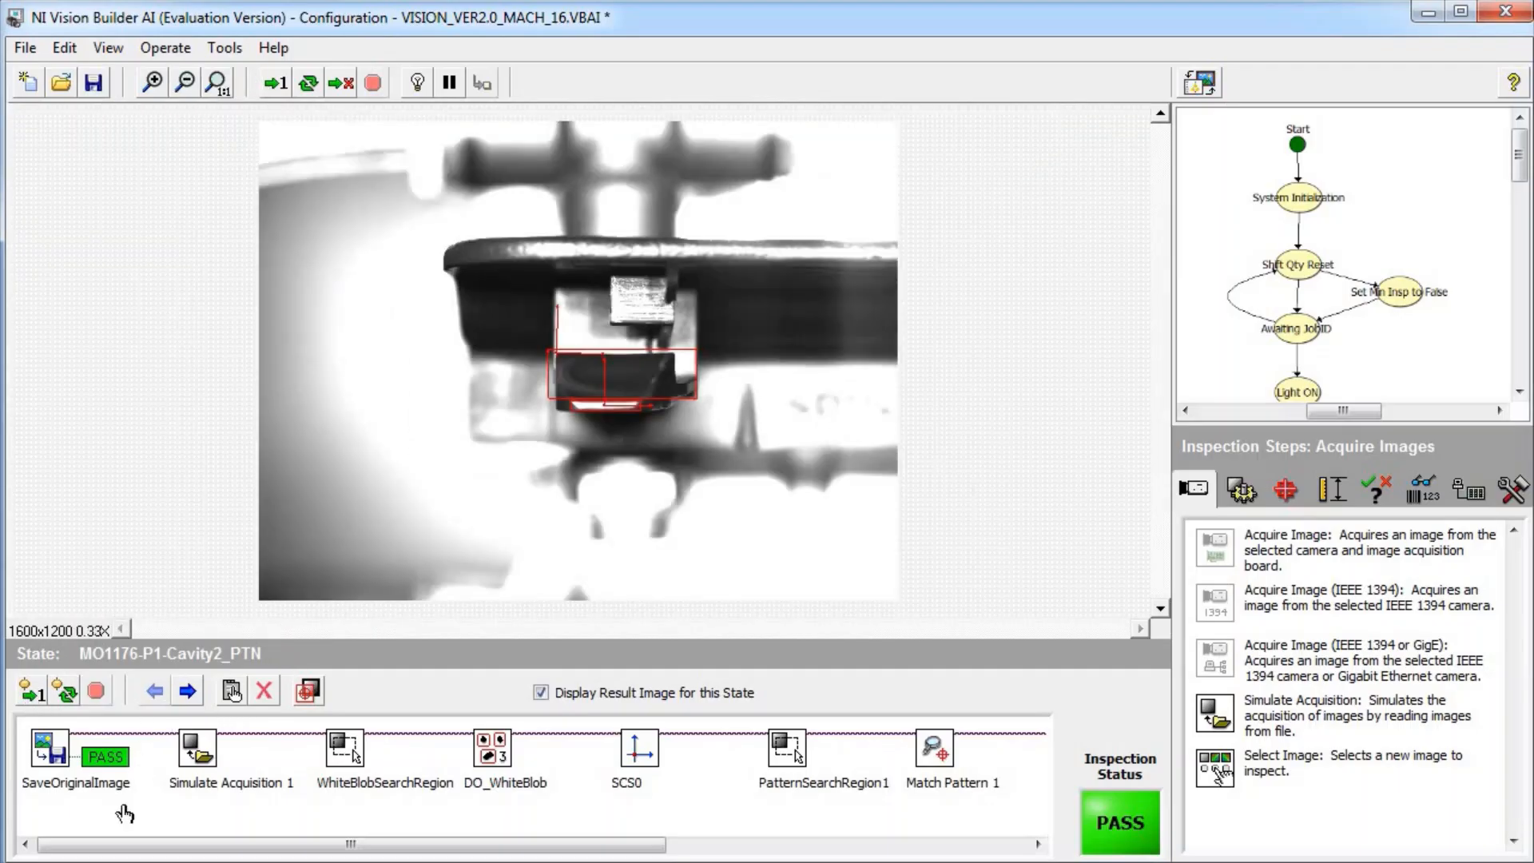
{"action": "left_click", "coordinate": [32, 691]}
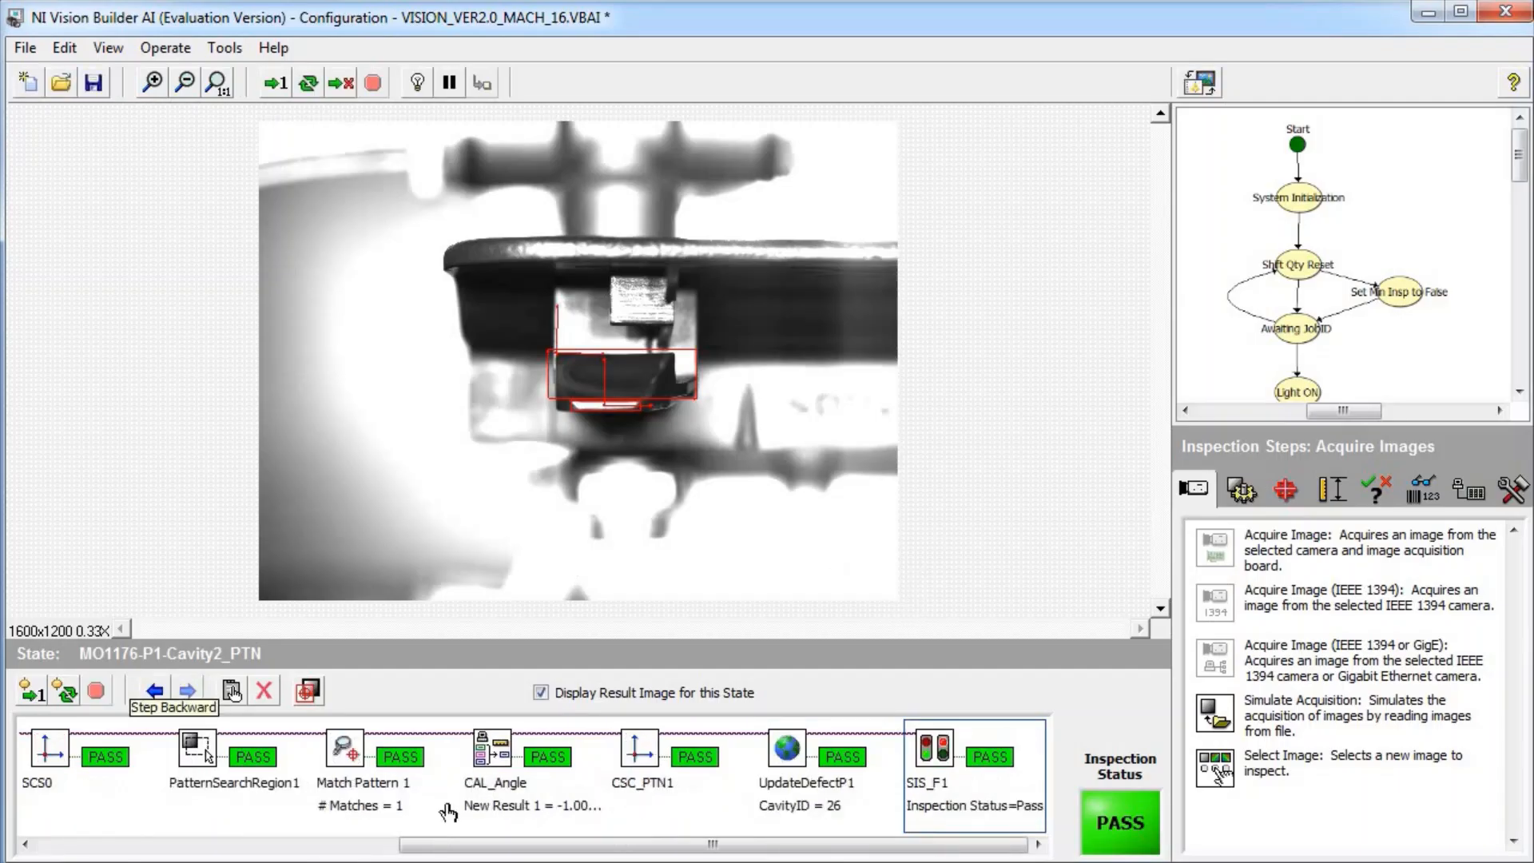
{"action": "left_click_drag", "start_coordinate": [723, 849], "coordinate": [351, 846]}
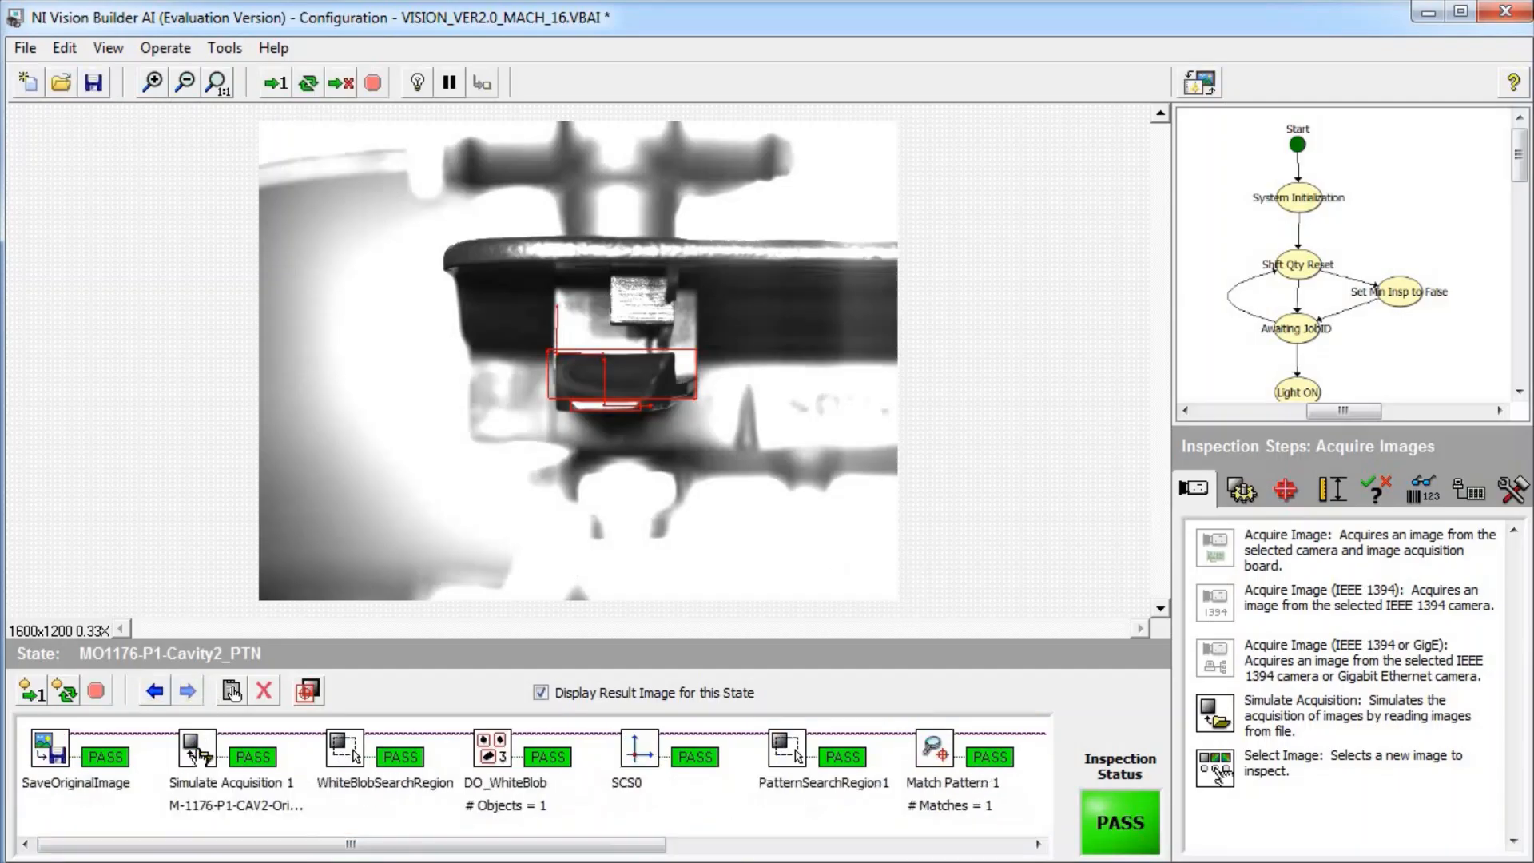
Run the MO1176-P1-Cavity2_PTN state once more, and run it continuously in a loop until stopped
{"action": "left_click", "coordinate": [196, 757]}
{"action": "left_click", "coordinate": [38, 692]}
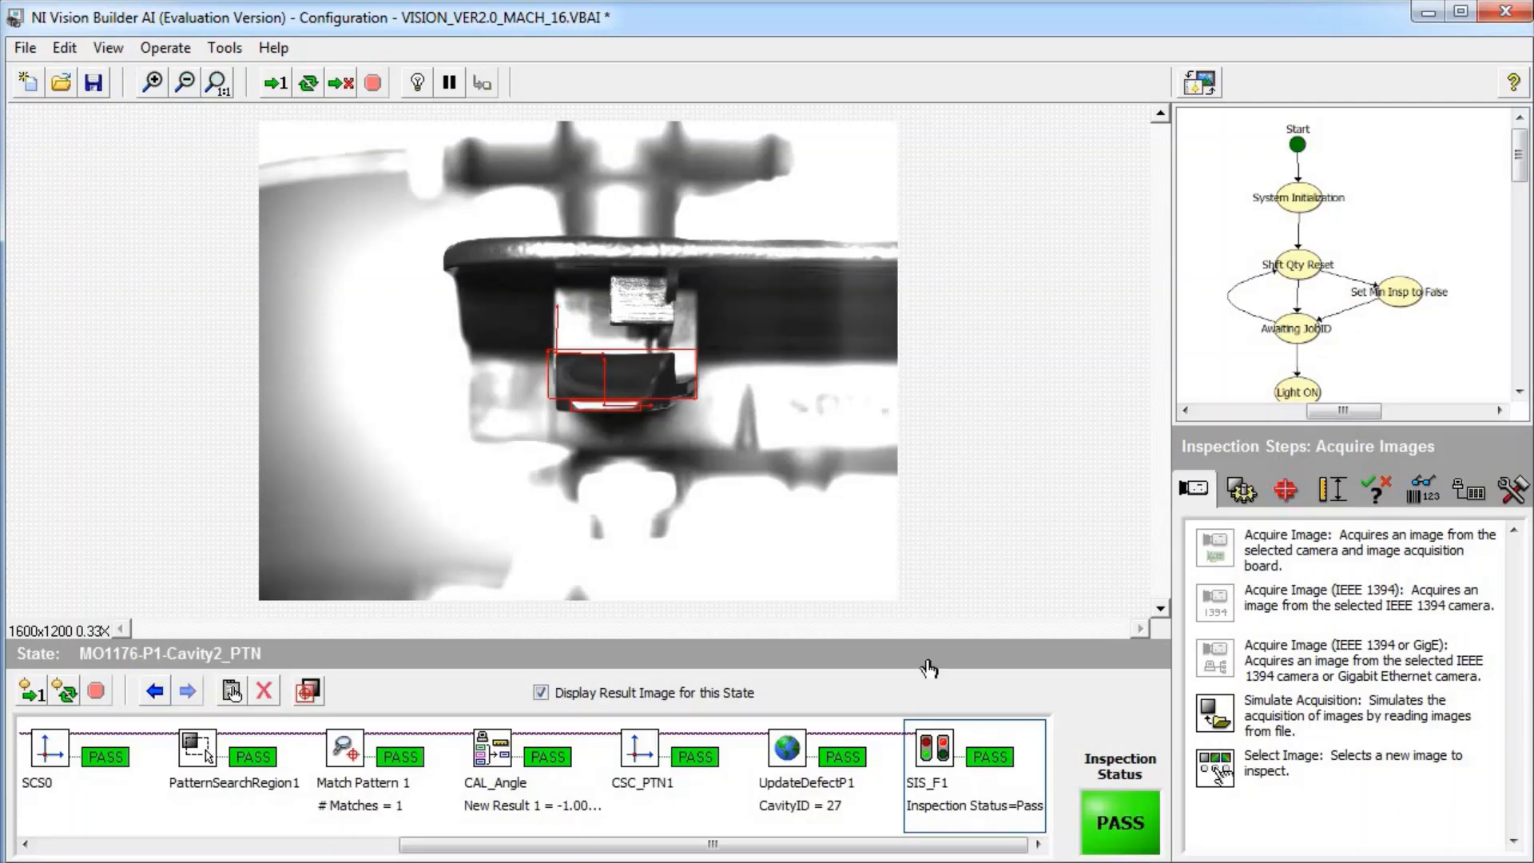
{"action": "left_click_drag", "start_coordinate": [909, 843], "coordinate": [340, 837]}
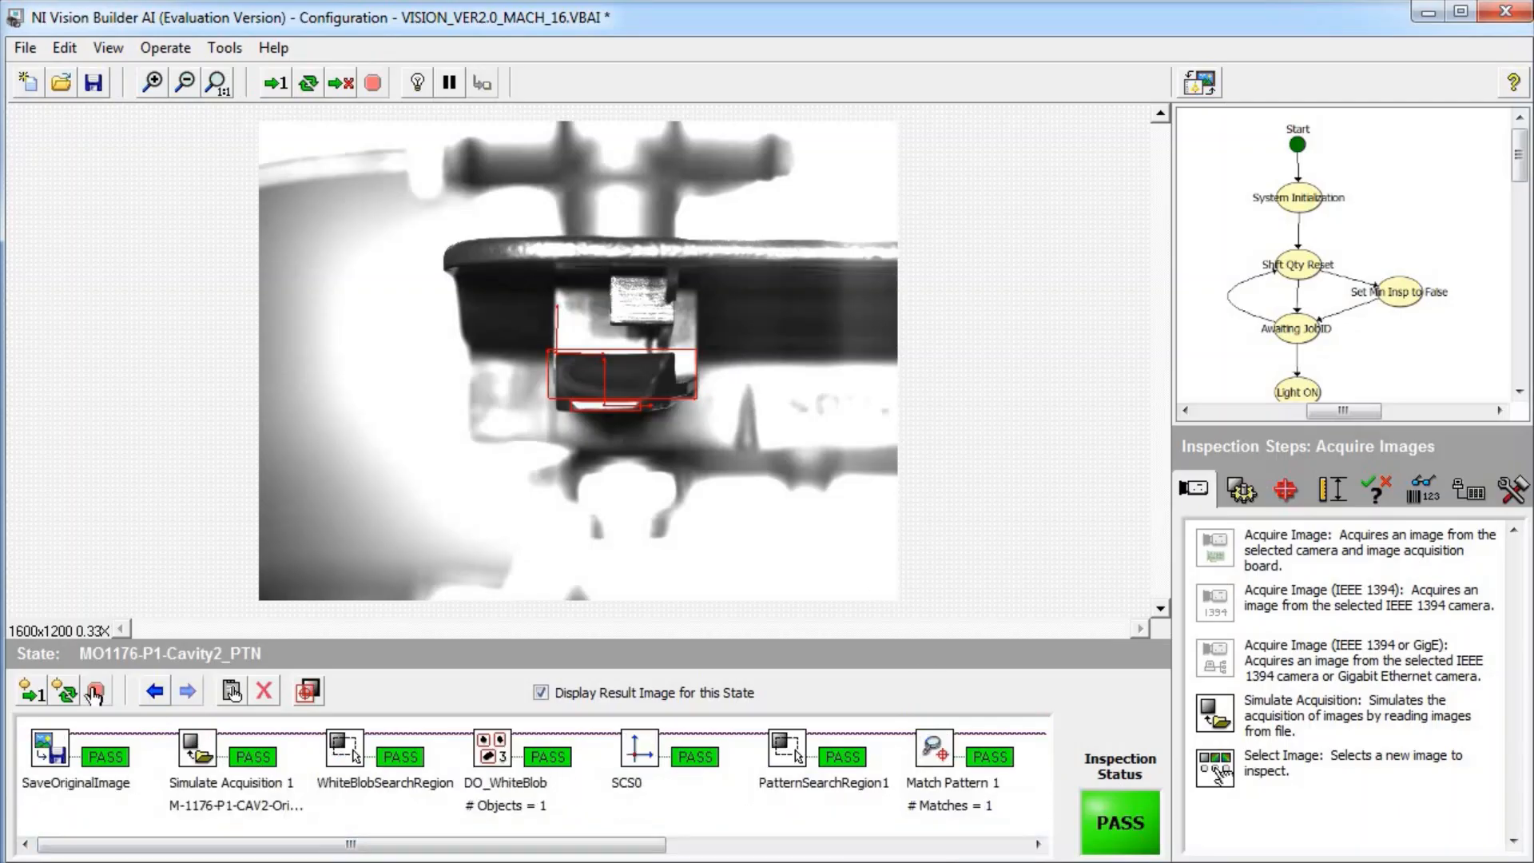
{"action": "left_click", "coordinate": [67, 692]}
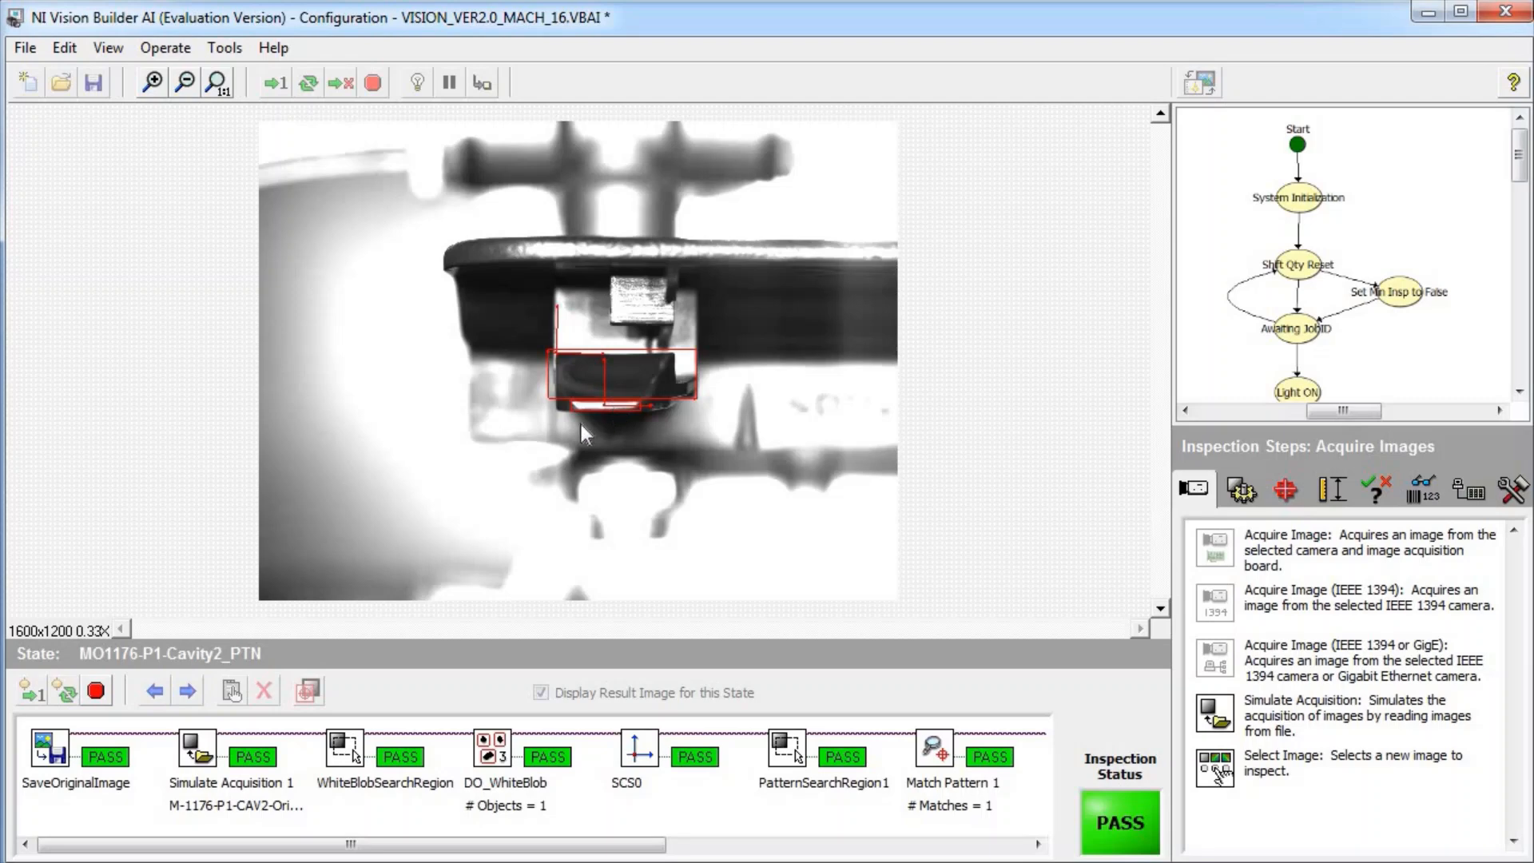
{"action": "left_click", "coordinate": [97, 692]}
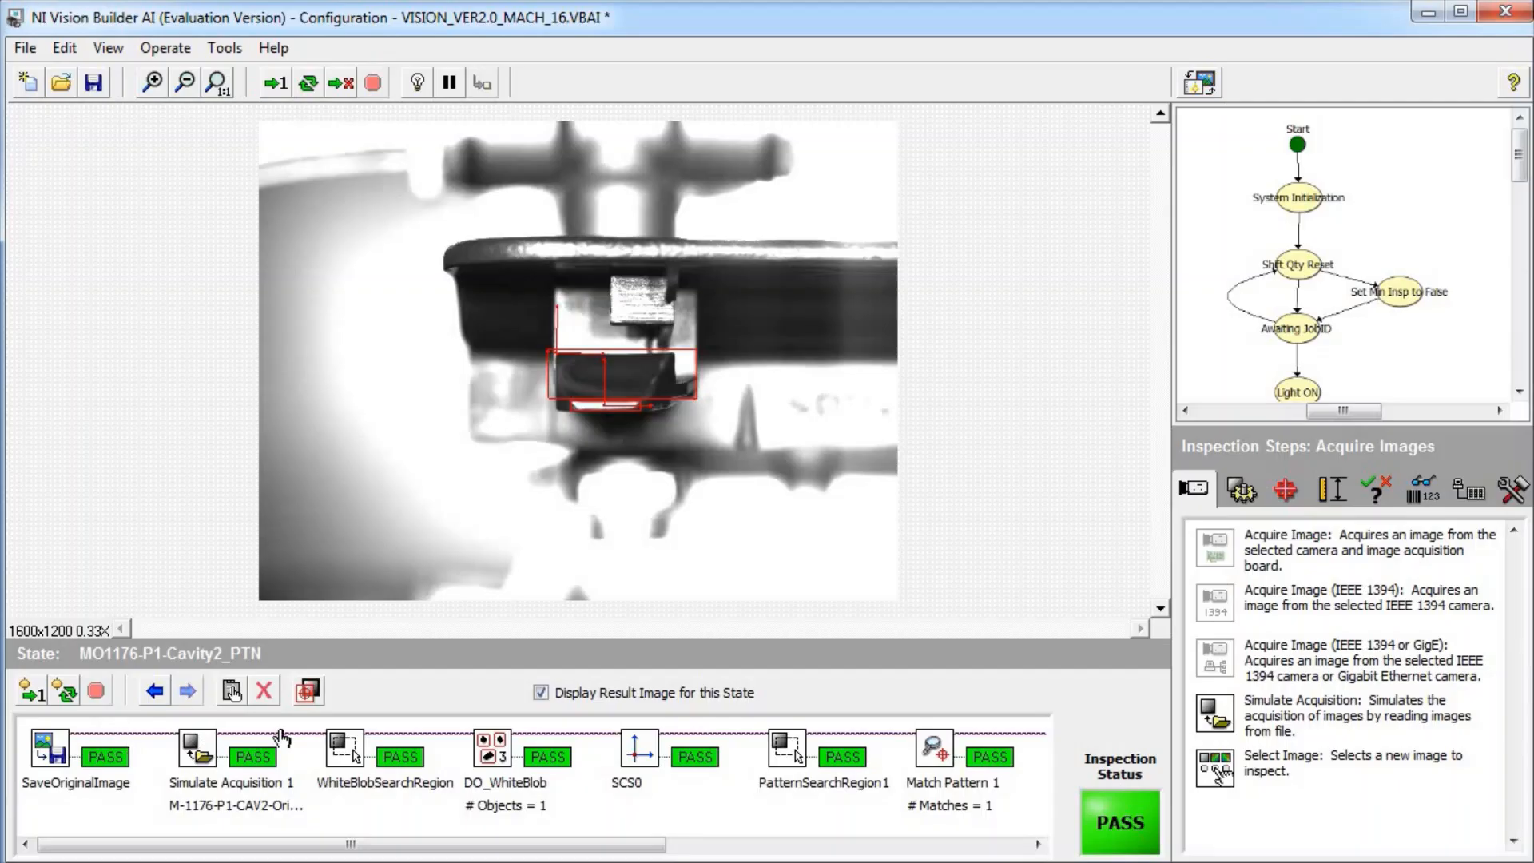
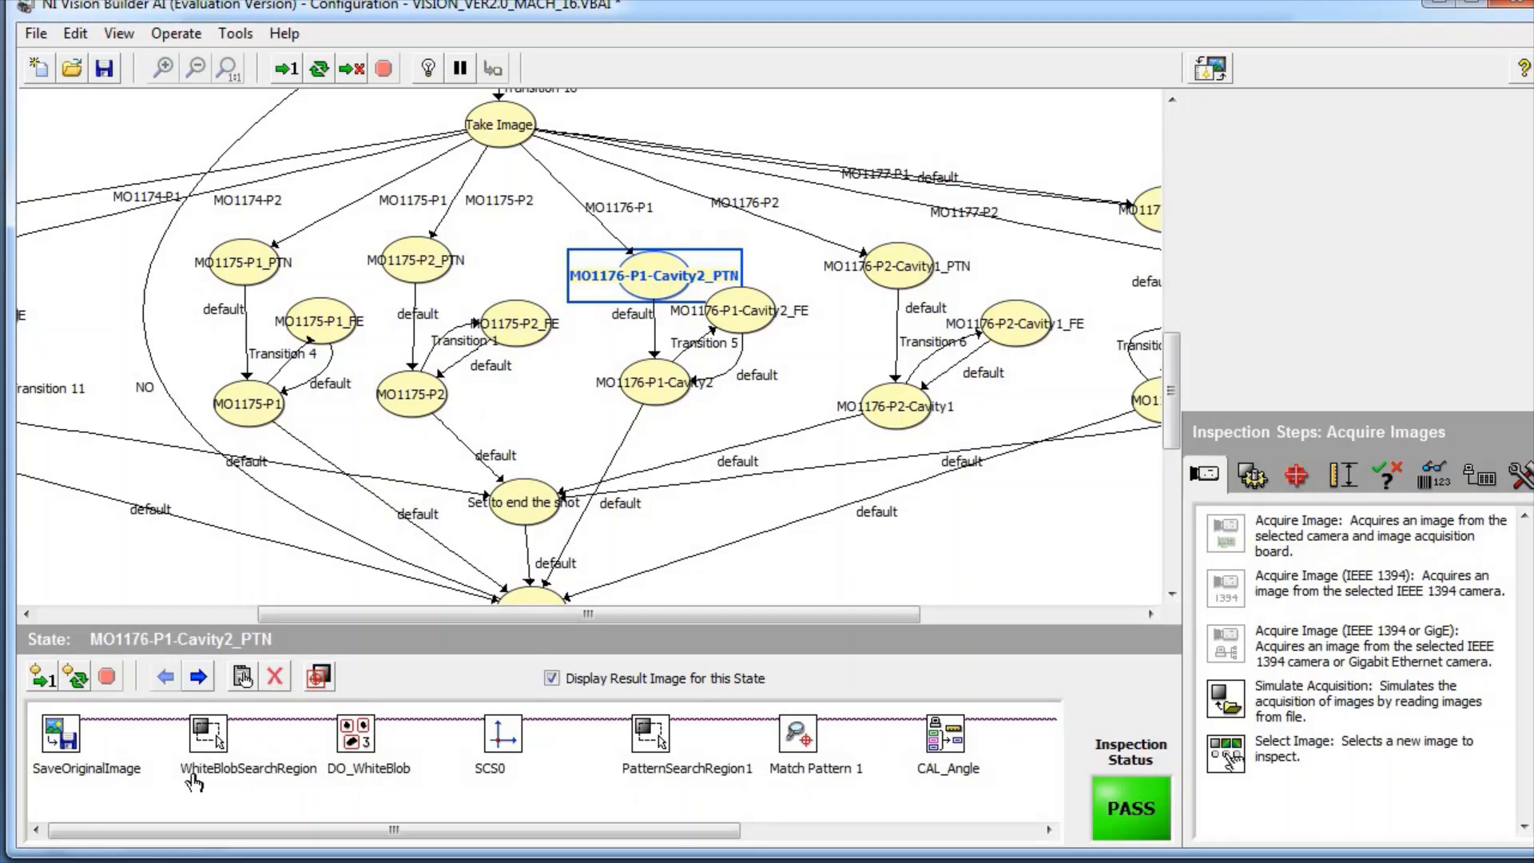
Add a Simulate Acquisition step after SaveOriginalImage, using M-1176-P1-CAV2-OriginalImage-20-11-02 with Cycle Through Folder Images turned off
{"action": "left_click", "coordinate": [59, 745]}
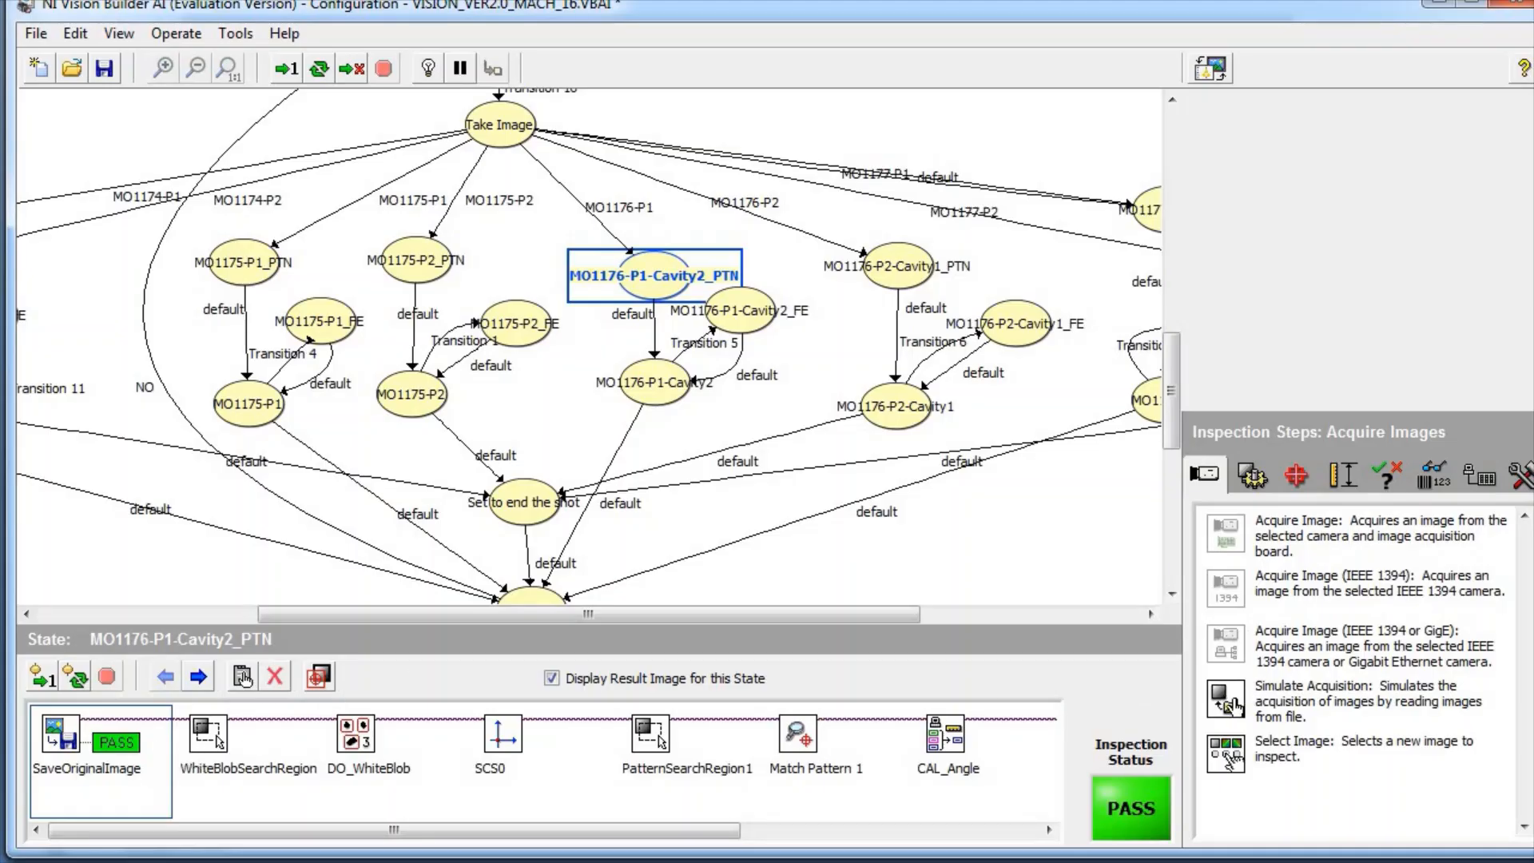
{"action": "left_click", "coordinate": [1232, 704]}
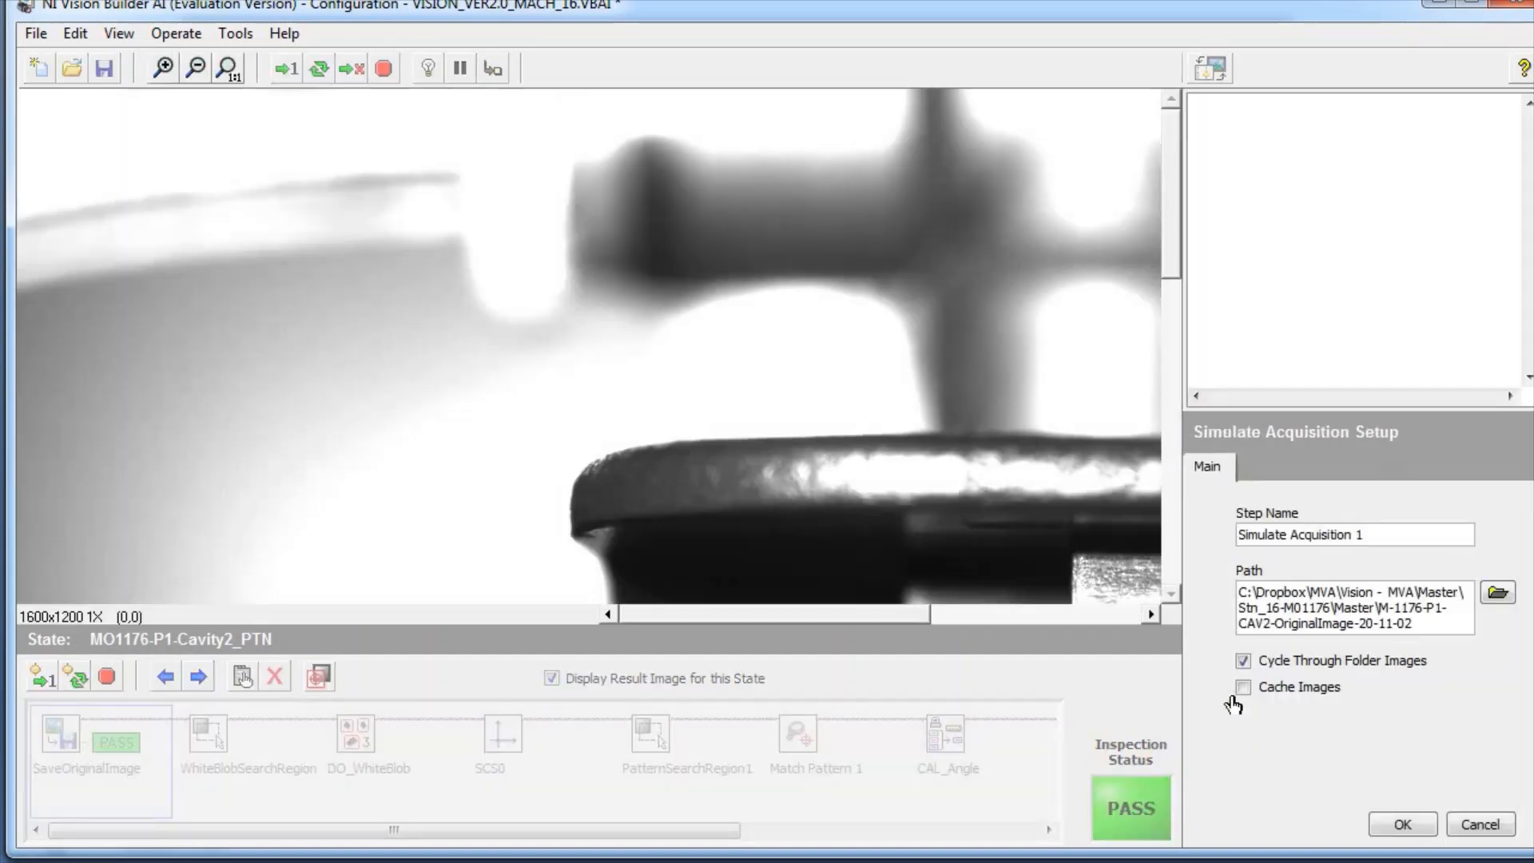
{"action": "left_click", "coordinate": [1242, 662]}
{"action": "left_click", "coordinate": [1243, 662]}
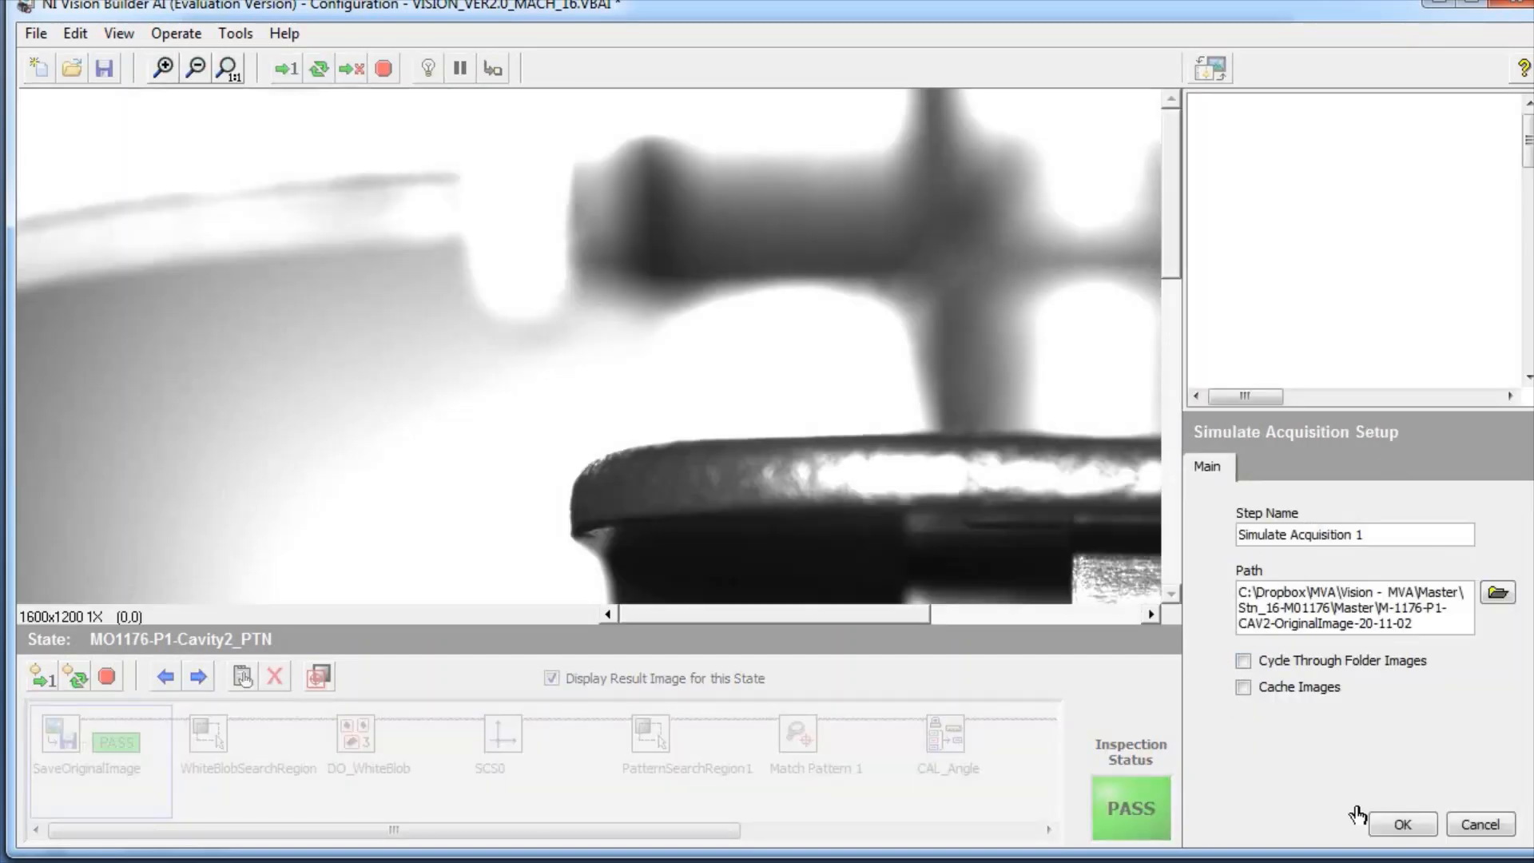
{"action": "left_click", "coordinate": [1404, 824]}
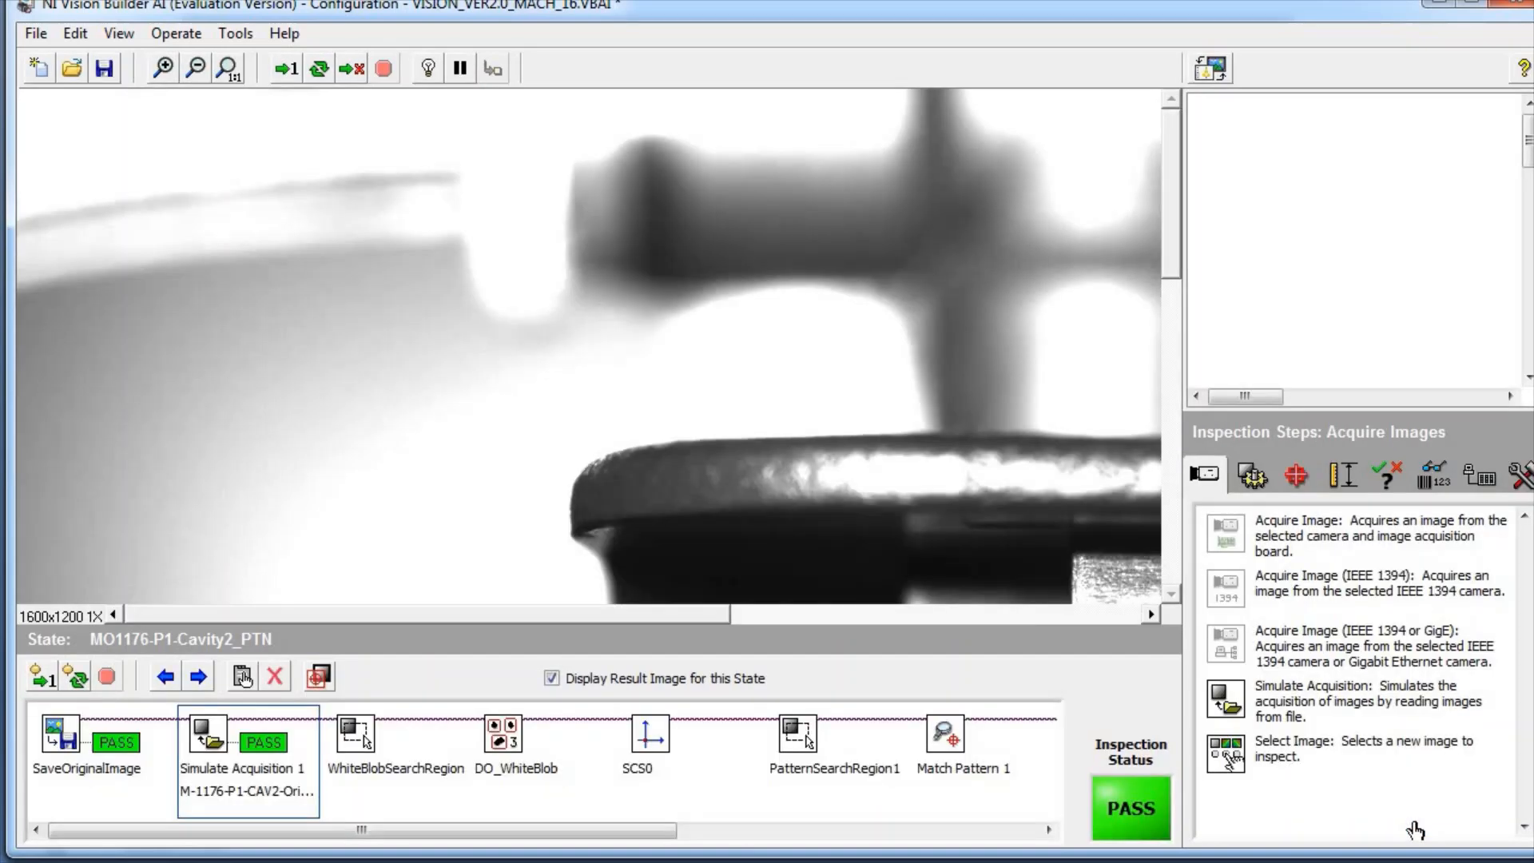
Zoom out to show the whole image and run the inspection steps up to and including DO_WhiteBlob
{"action": "left_click", "coordinate": [222, 76]}
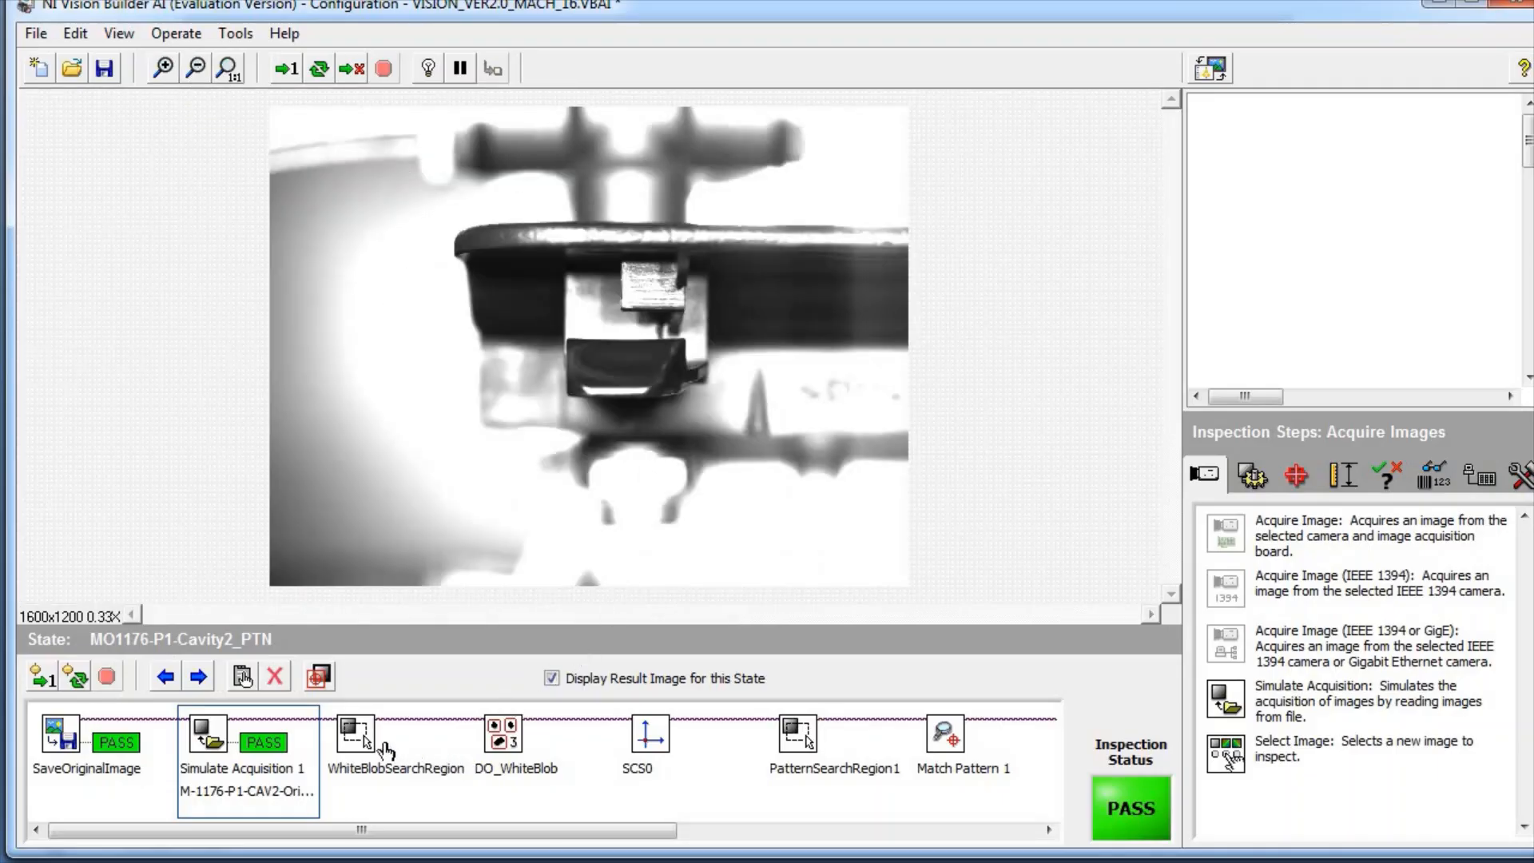
{"action": "left_click", "coordinate": [386, 750]}
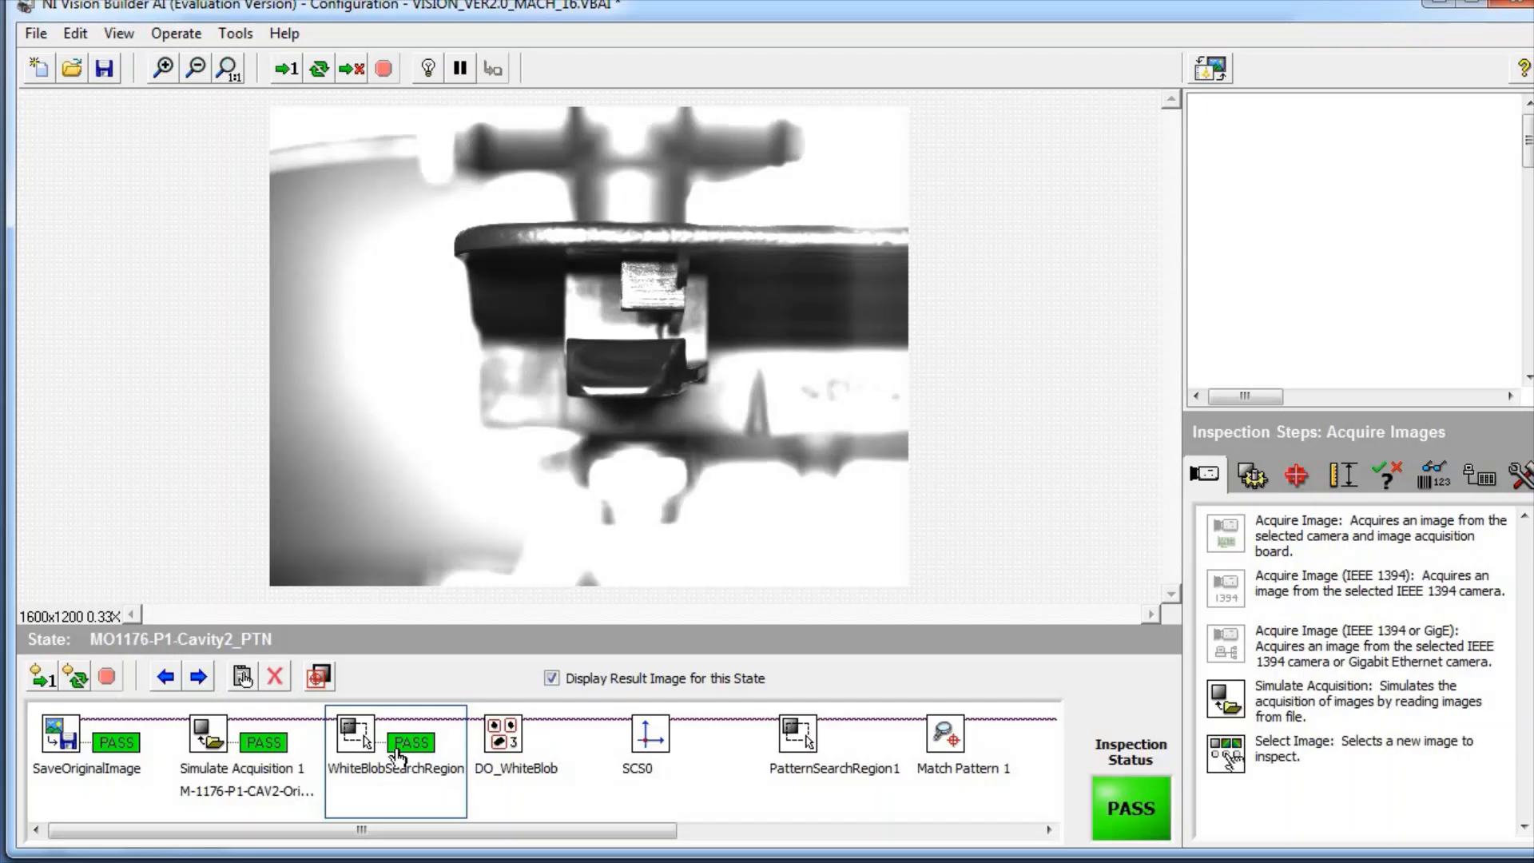
{"action": "left_click", "coordinate": [533, 750]}
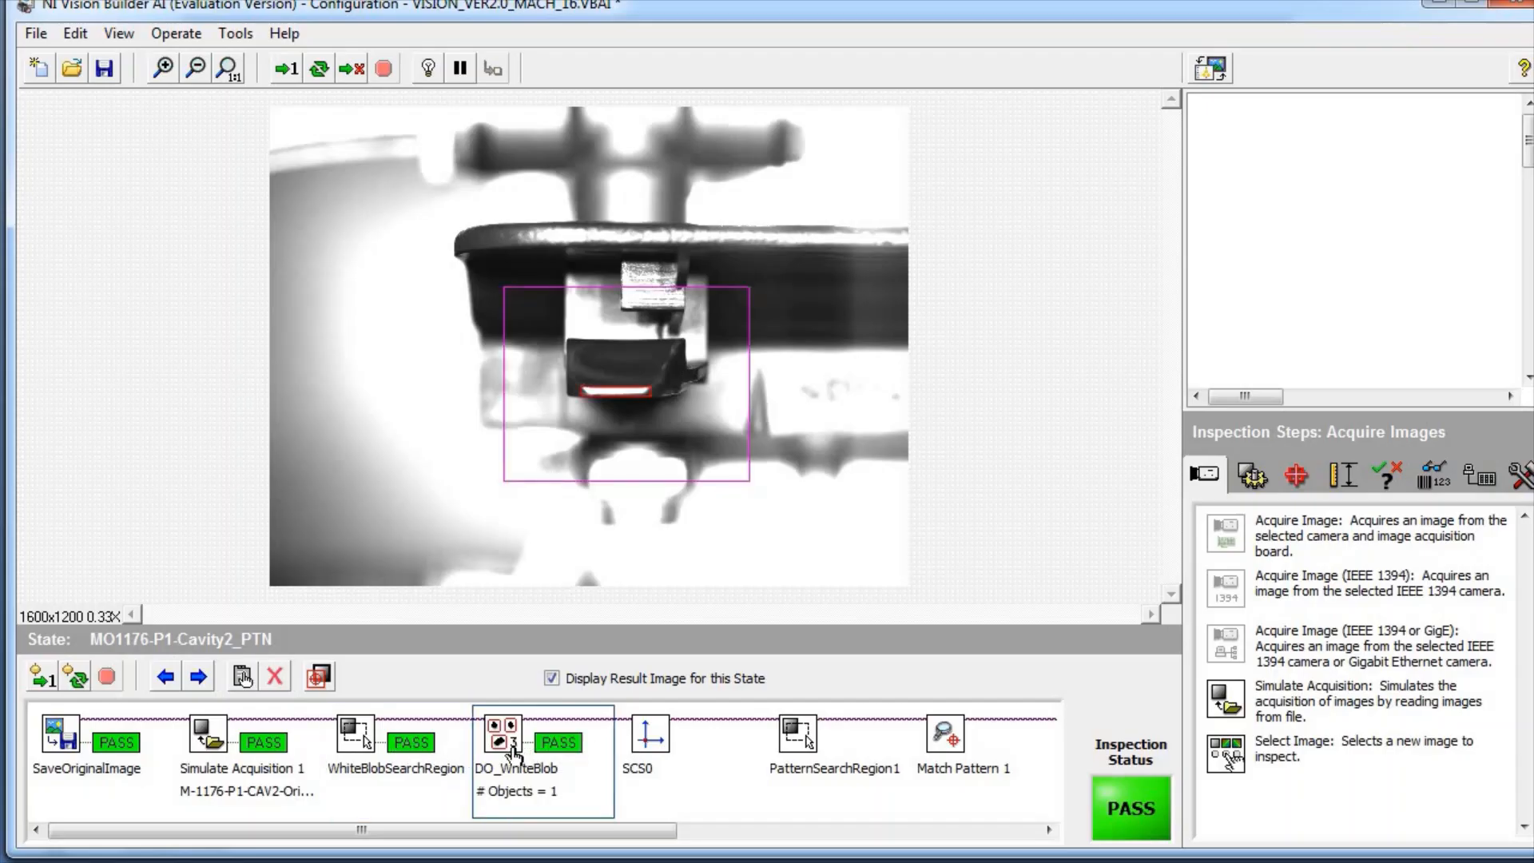
Open the DO_WhiteBlob step's setup and examine its region of interest, threshold, detection settings and limits
{"action": "double_click", "coordinate": [513, 754]}
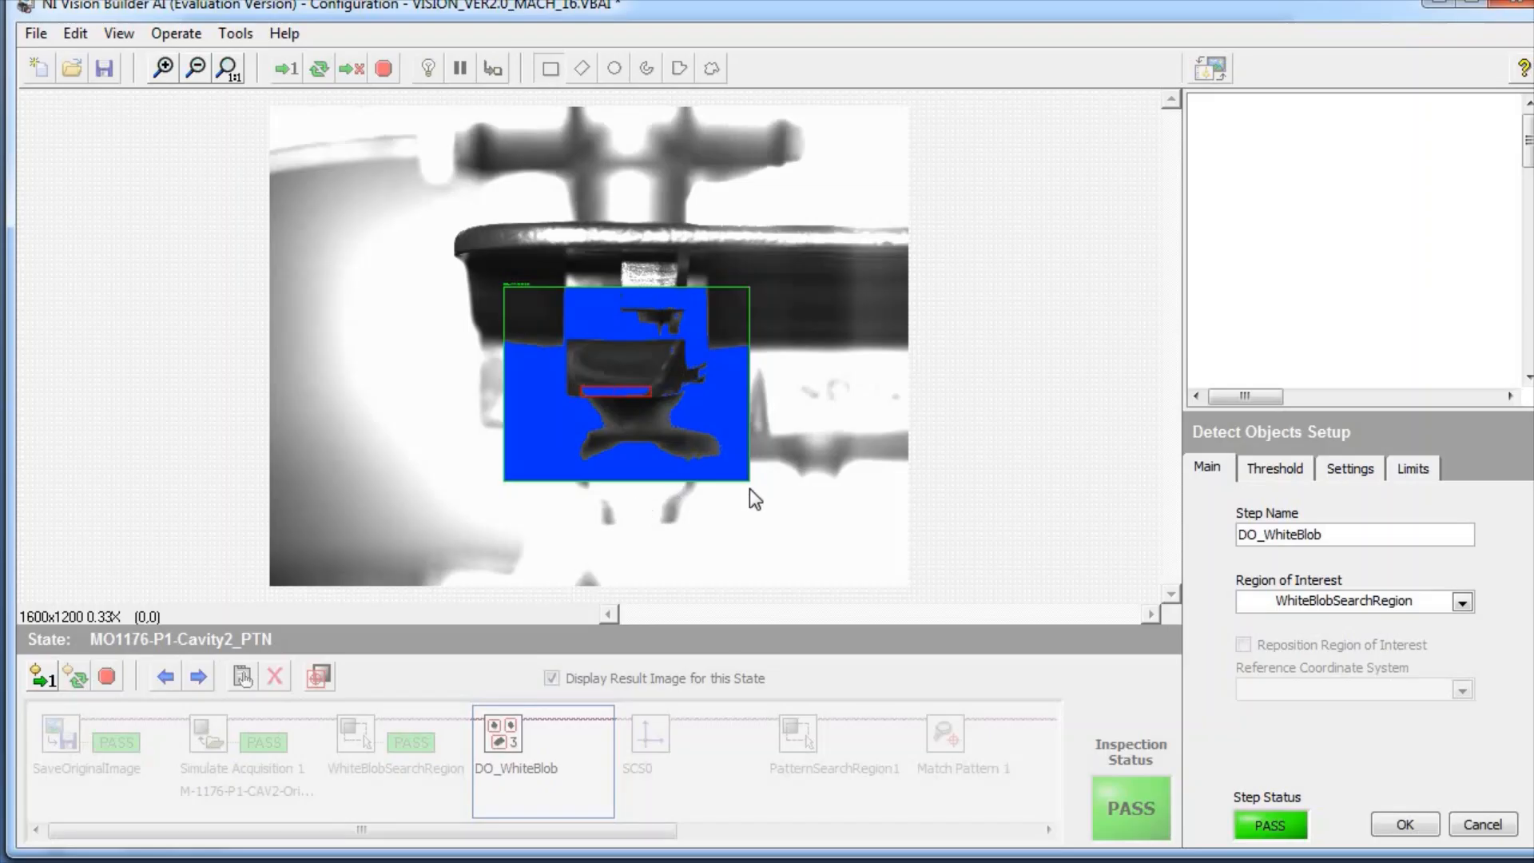
{"action": "left_click", "coordinate": [1269, 477]}
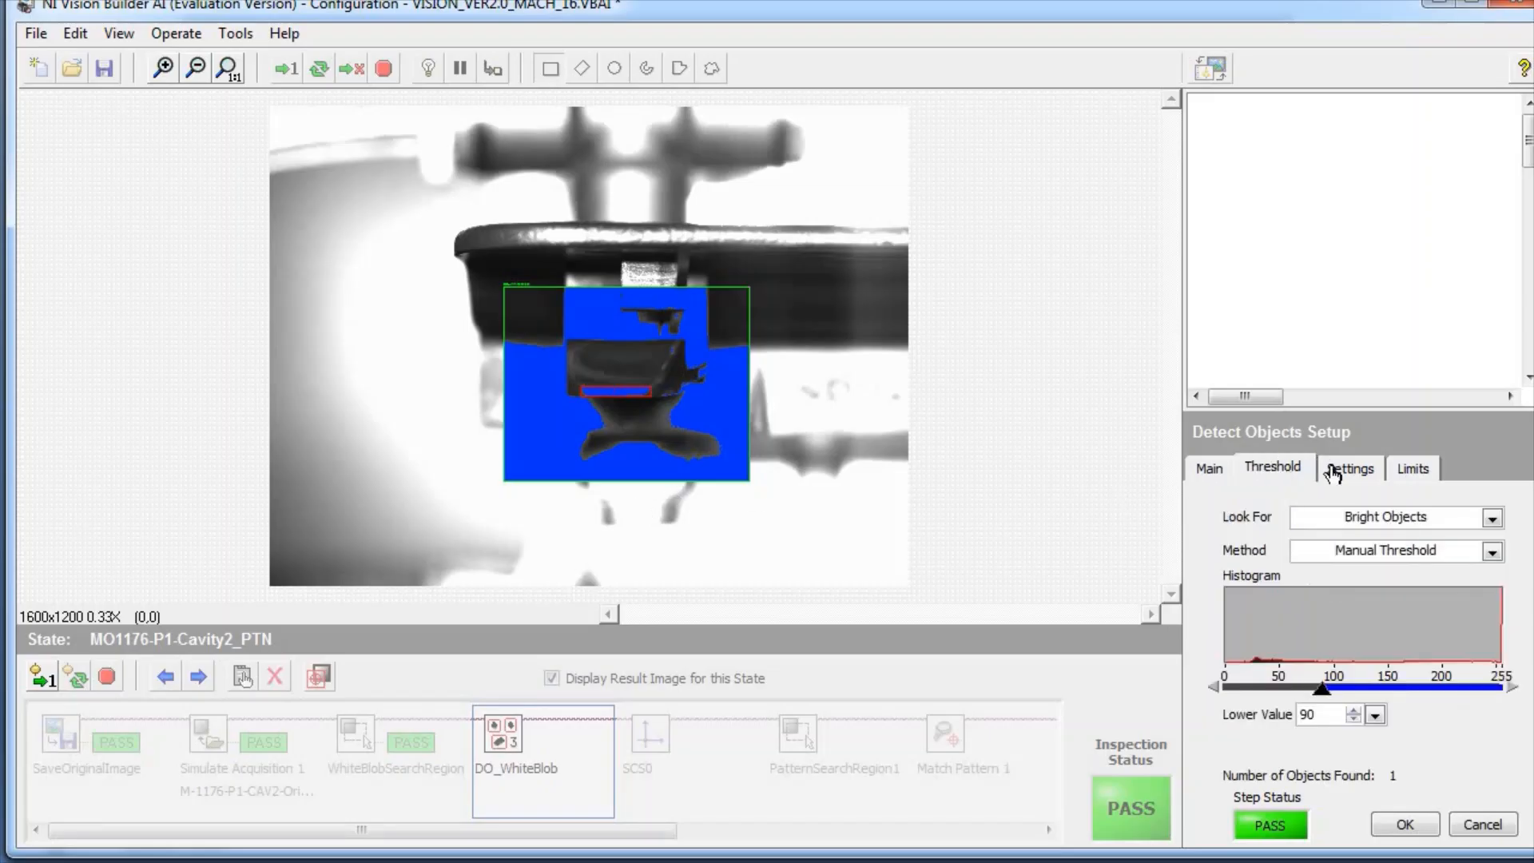
{"action": "left_click", "coordinate": [1350, 471]}
{"action": "left_click", "coordinate": [1419, 475]}
{"action": "left_click", "coordinate": [1219, 478]}
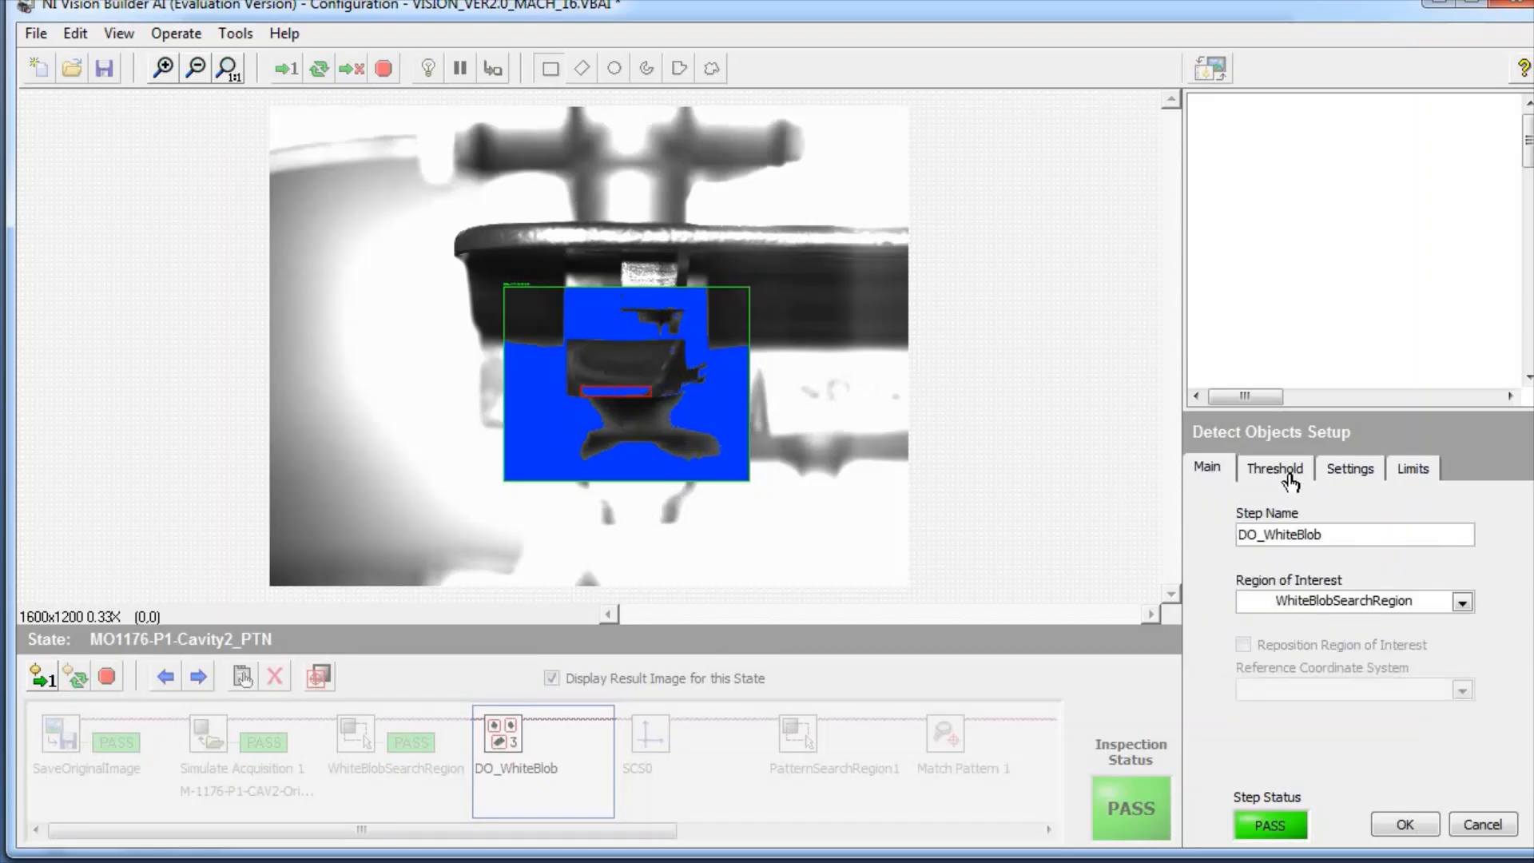
{"action": "left_click", "coordinate": [1288, 477]}
{"action": "left_click", "coordinate": [1335, 478]}
{"action": "left_click", "coordinate": [1414, 474]}
{"action": "left_click", "coordinate": [1212, 477]}
{"action": "left_click", "coordinate": [1274, 476]}
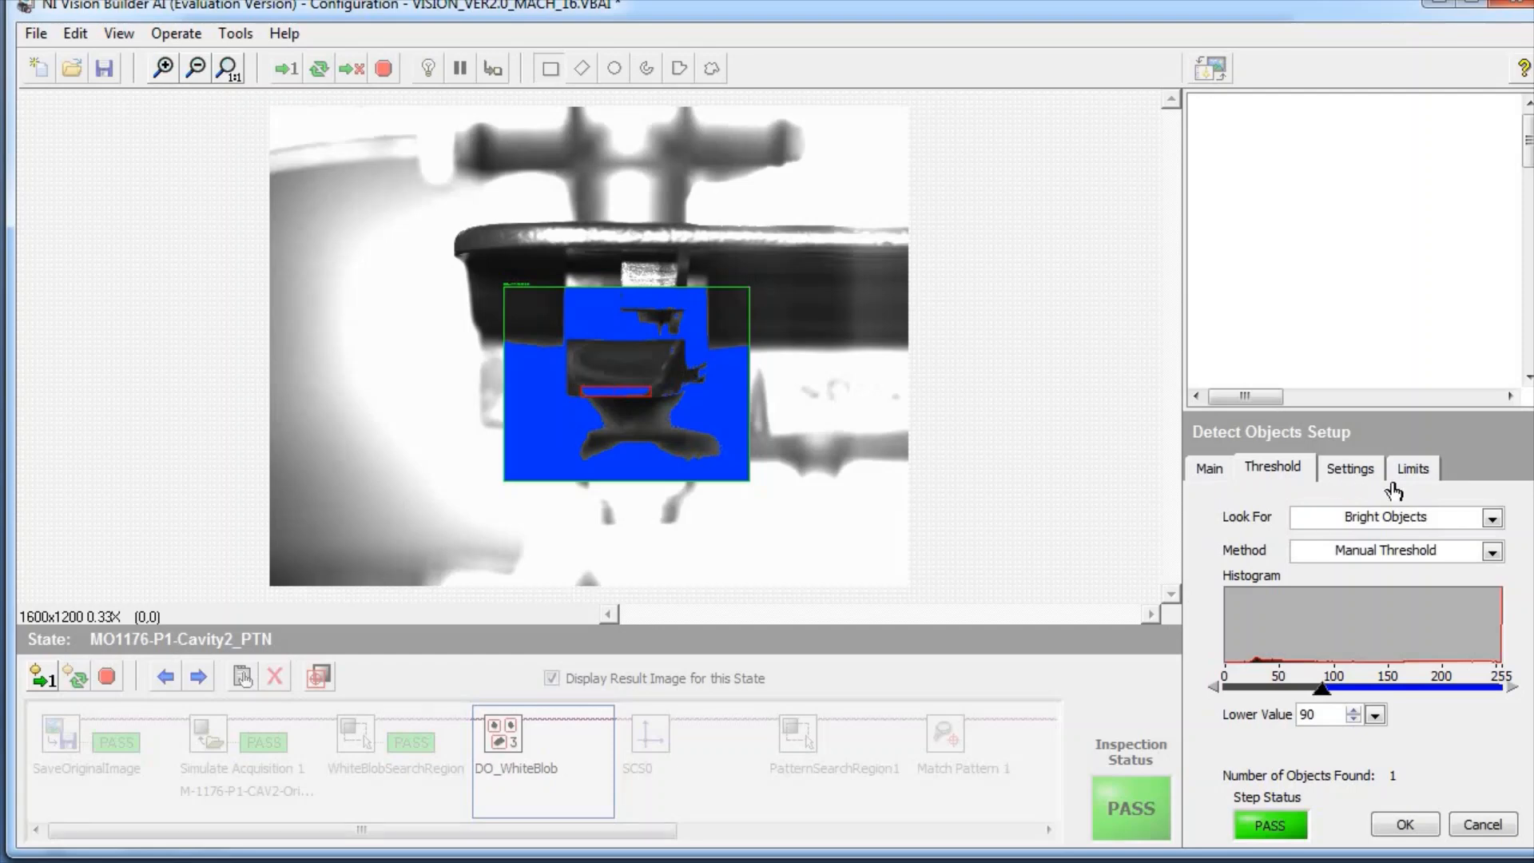
{"action": "left_click", "coordinate": [1210, 473]}
{"action": "left_click", "coordinate": [1283, 474]}
{"action": "left_click", "coordinate": [1348, 479]}
{"action": "left_click", "coordinate": [1278, 481]}
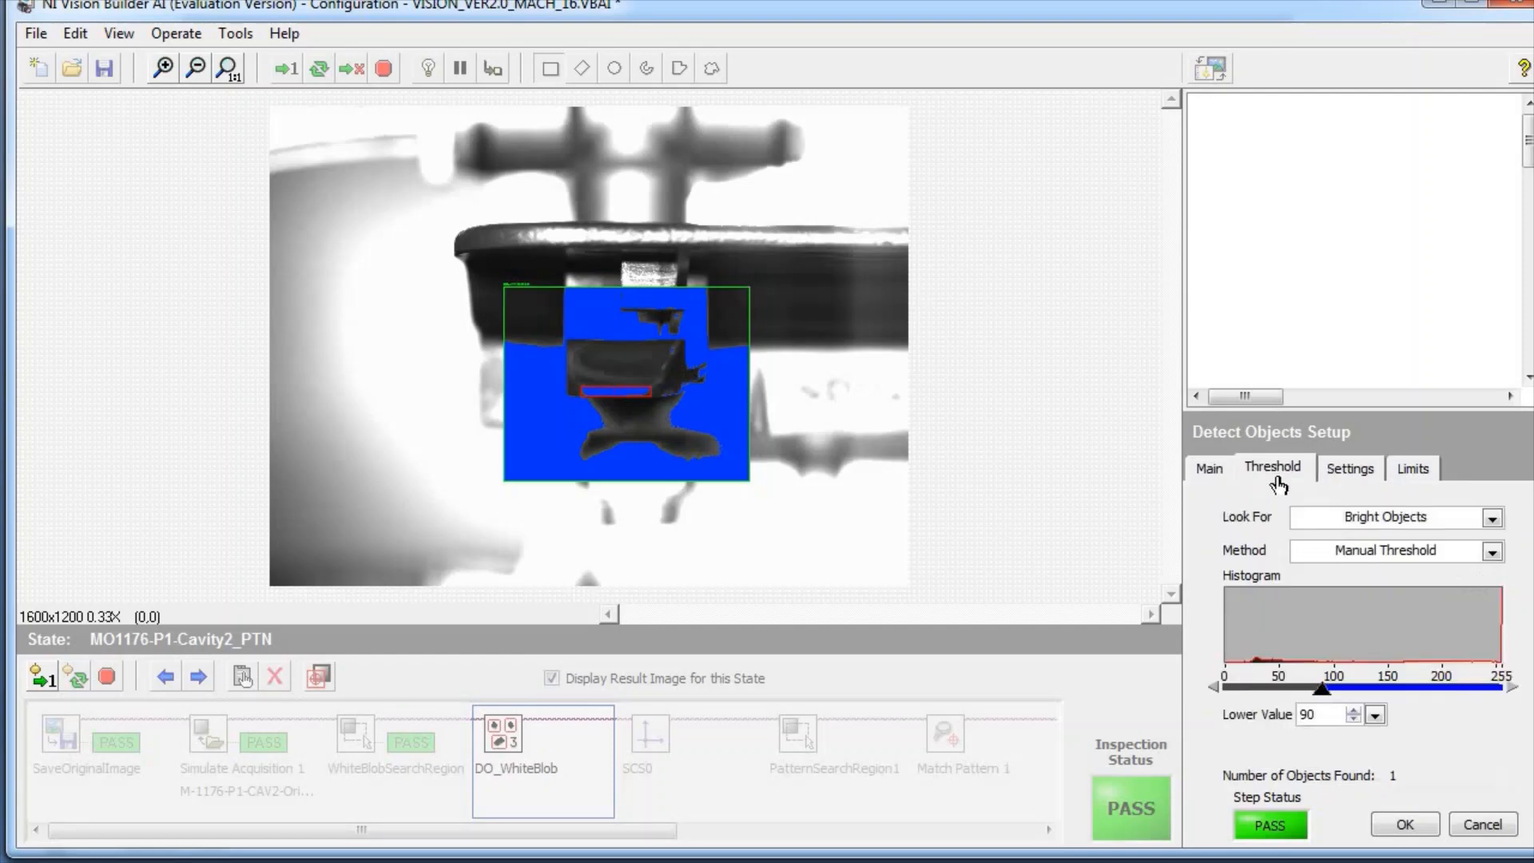
{"action": "left_click", "coordinate": [1210, 471]}
{"action": "left_click", "coordinate": [1265, 477]}
Read the context help's configuration guide and control descriptions for detecting objects, and close the help and the DO_WhiteBlob setup
{"action": "left_click", "coordinate": [281, 36]}
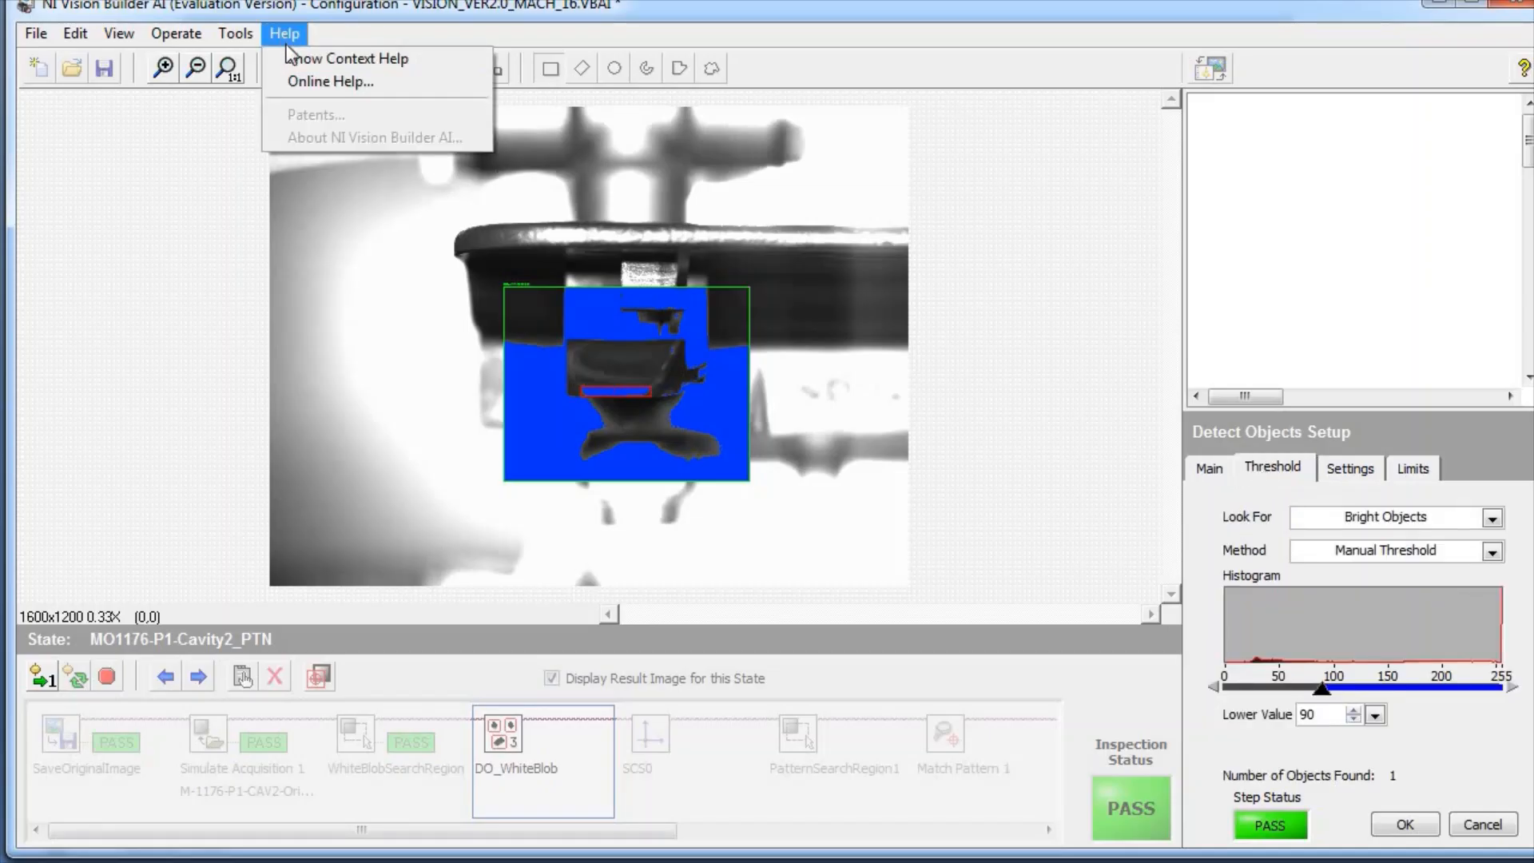
{"action": "left_click", "coordinate": [327, 61]}
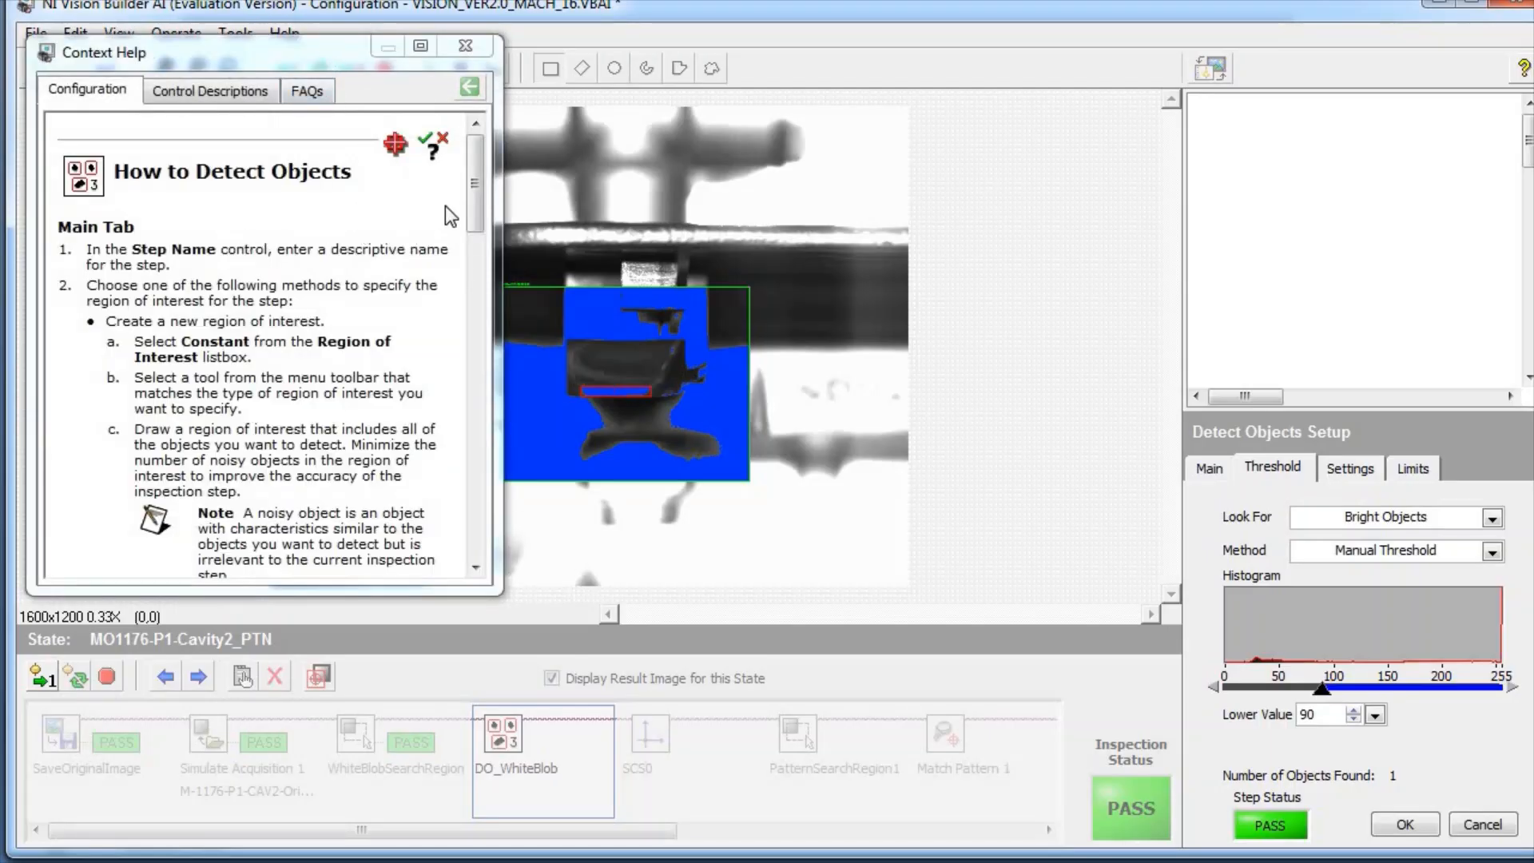
{"action": "mouse_move", "coordinate": [473, 195]}
{"action": "left_mouse_down"}
{"action": "mouse_move", "coordinate": [452, 430]}
{"action": "mouse_move", "coordinate": [457, 190]}
{"action": "left_mouse_up"}
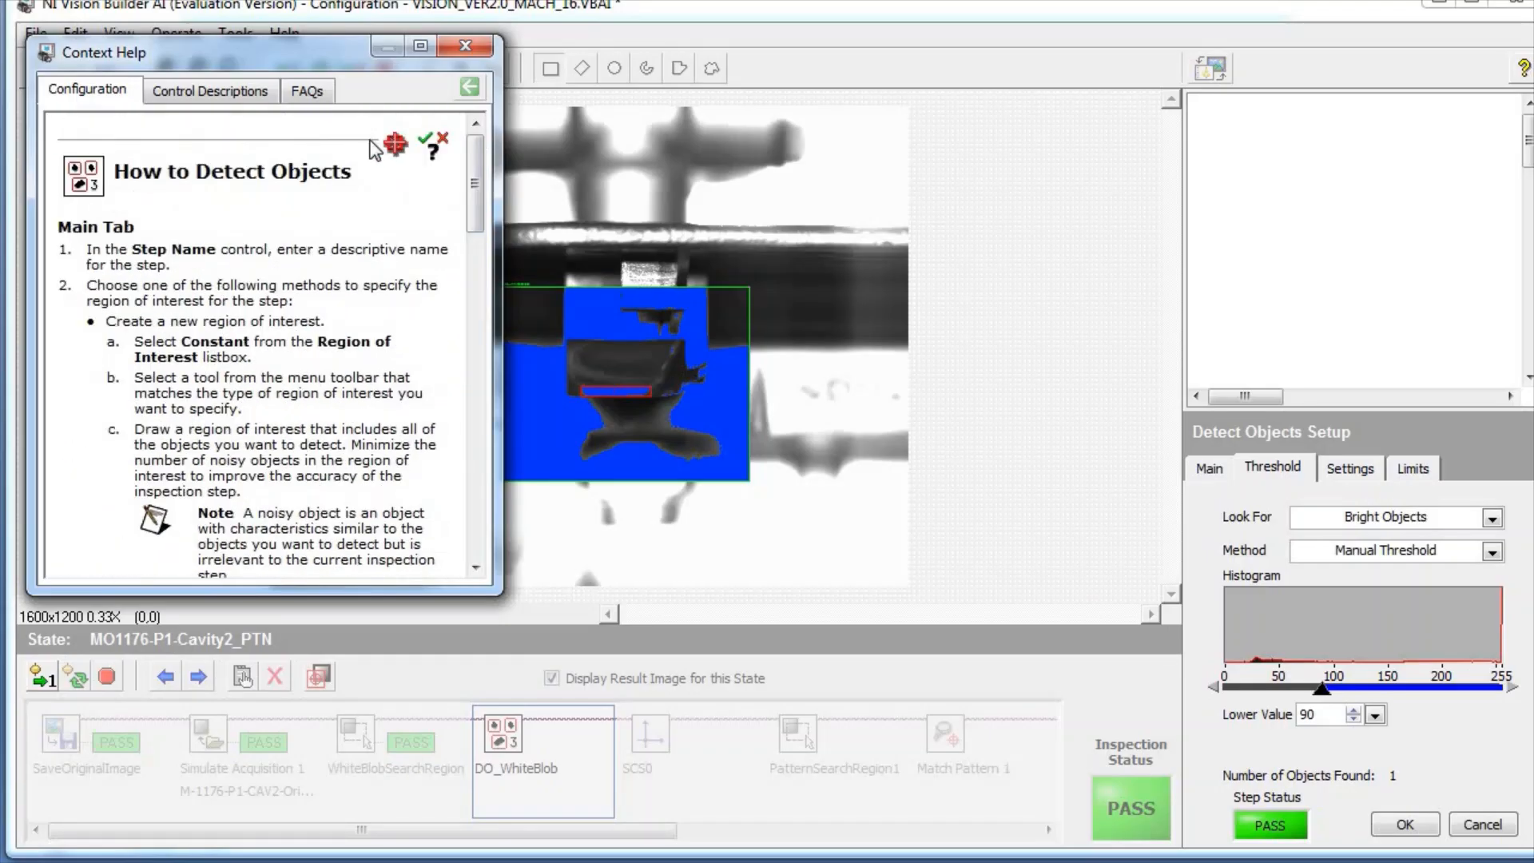
{"action": "left_click_drag", "start_coordinate": [472, 183], "coordinate": [487, 155]}
{"action": "left_click", "coordinate": [237, 99]}
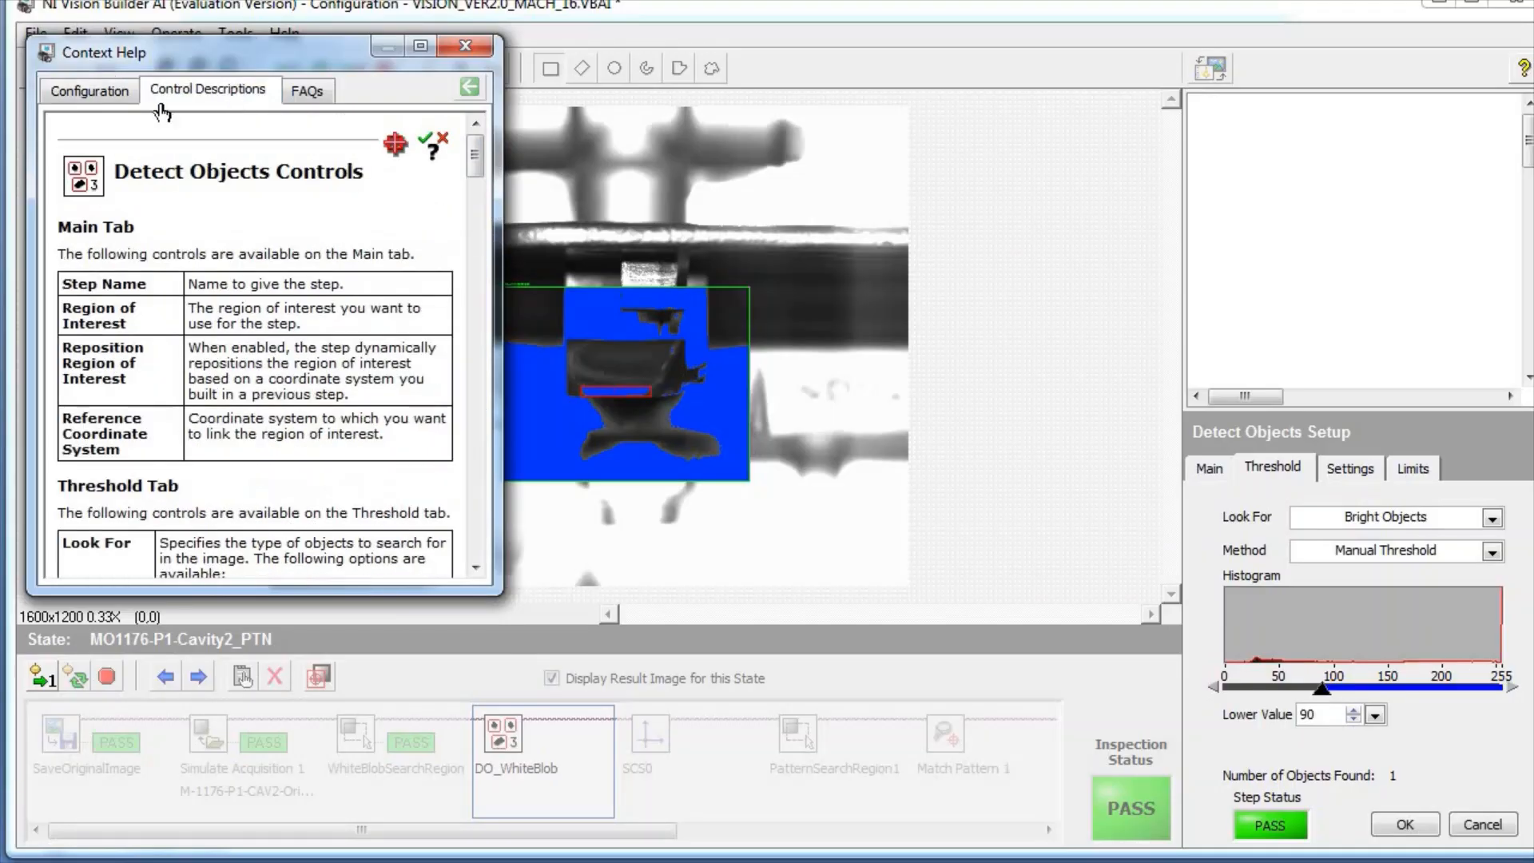
{"action": "left_click", "coordinate": [116, 94]}
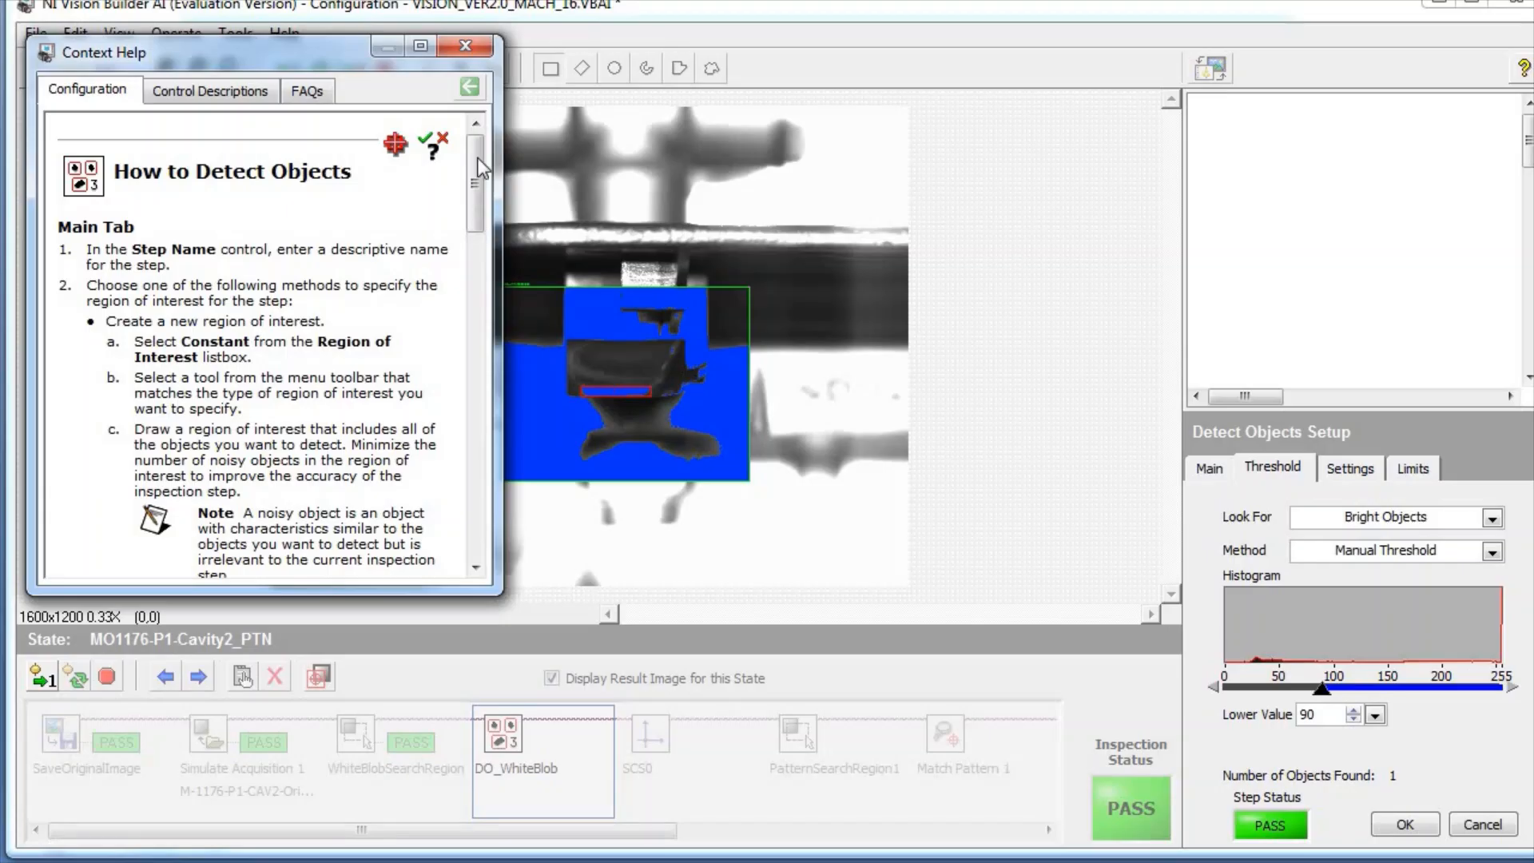
{"action": "left_click", "coordinate": [470, 47]}
{"action": "left_click", "coordinate": [1418, 831]}
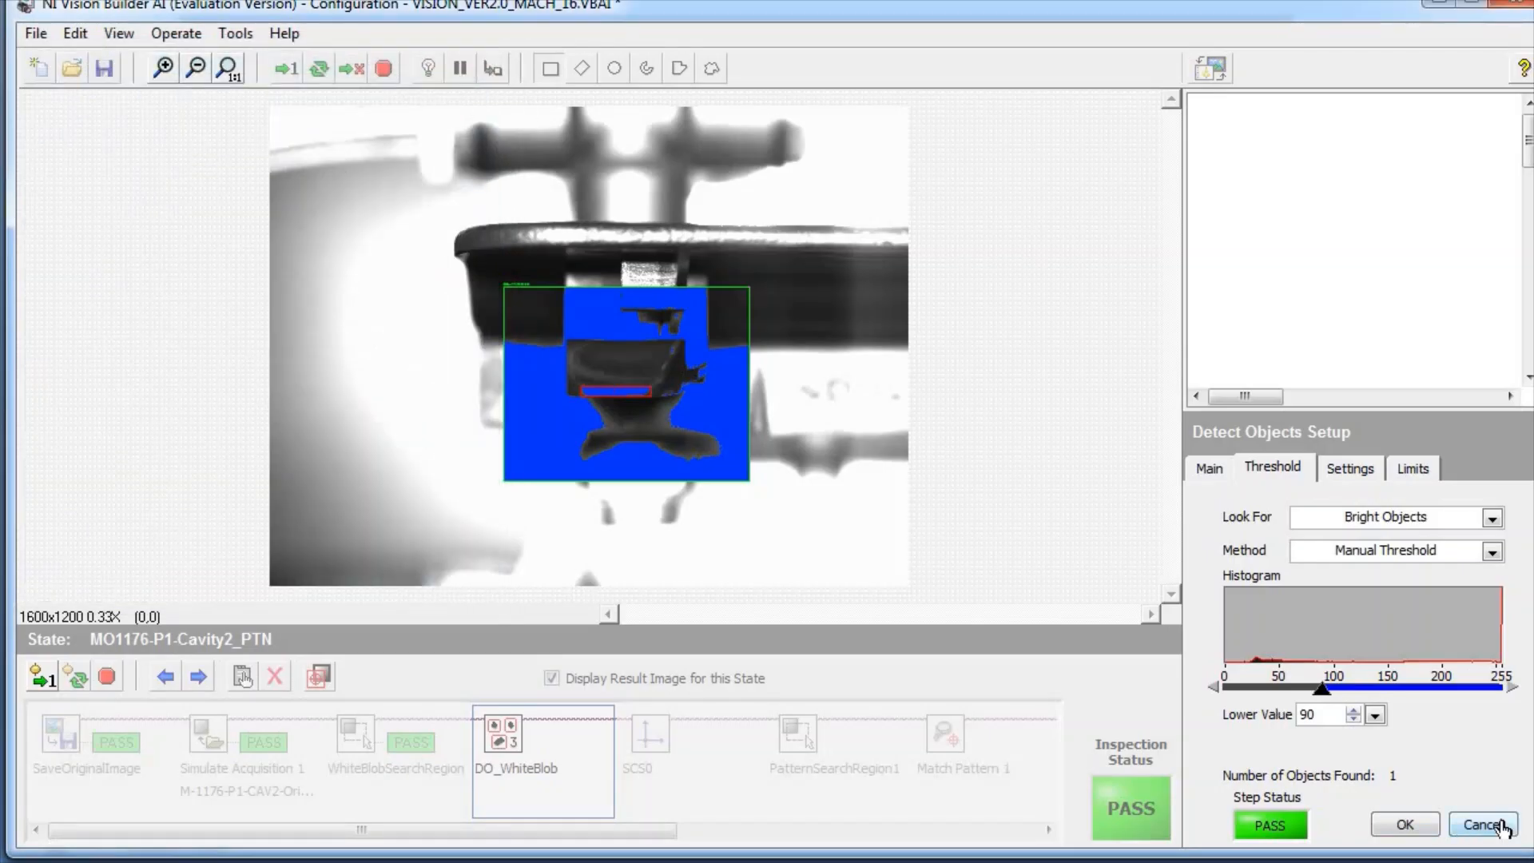
Bring the state diagram back to the main view and run the remaining MO1176-P1-Cavity2_PTN steps through SIS_F1
{"action": "left_click_drag", "start_coordinate": [633, 834], "coordinate": [891, 835]}
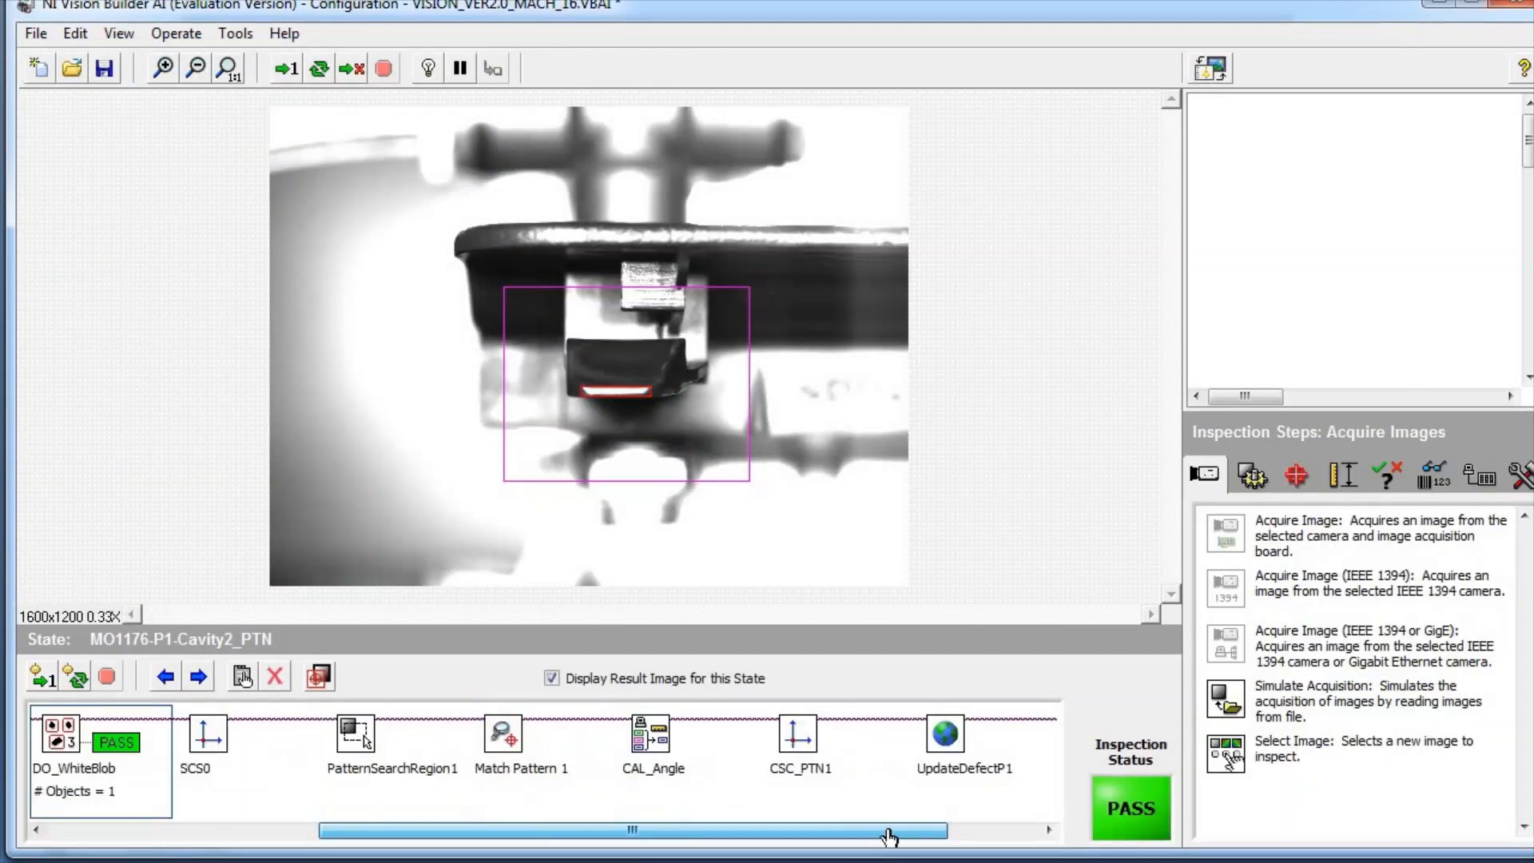
{"action": "left_click_drag", "start_coordinate": [663, 828], "coordinate": [754, 828]}
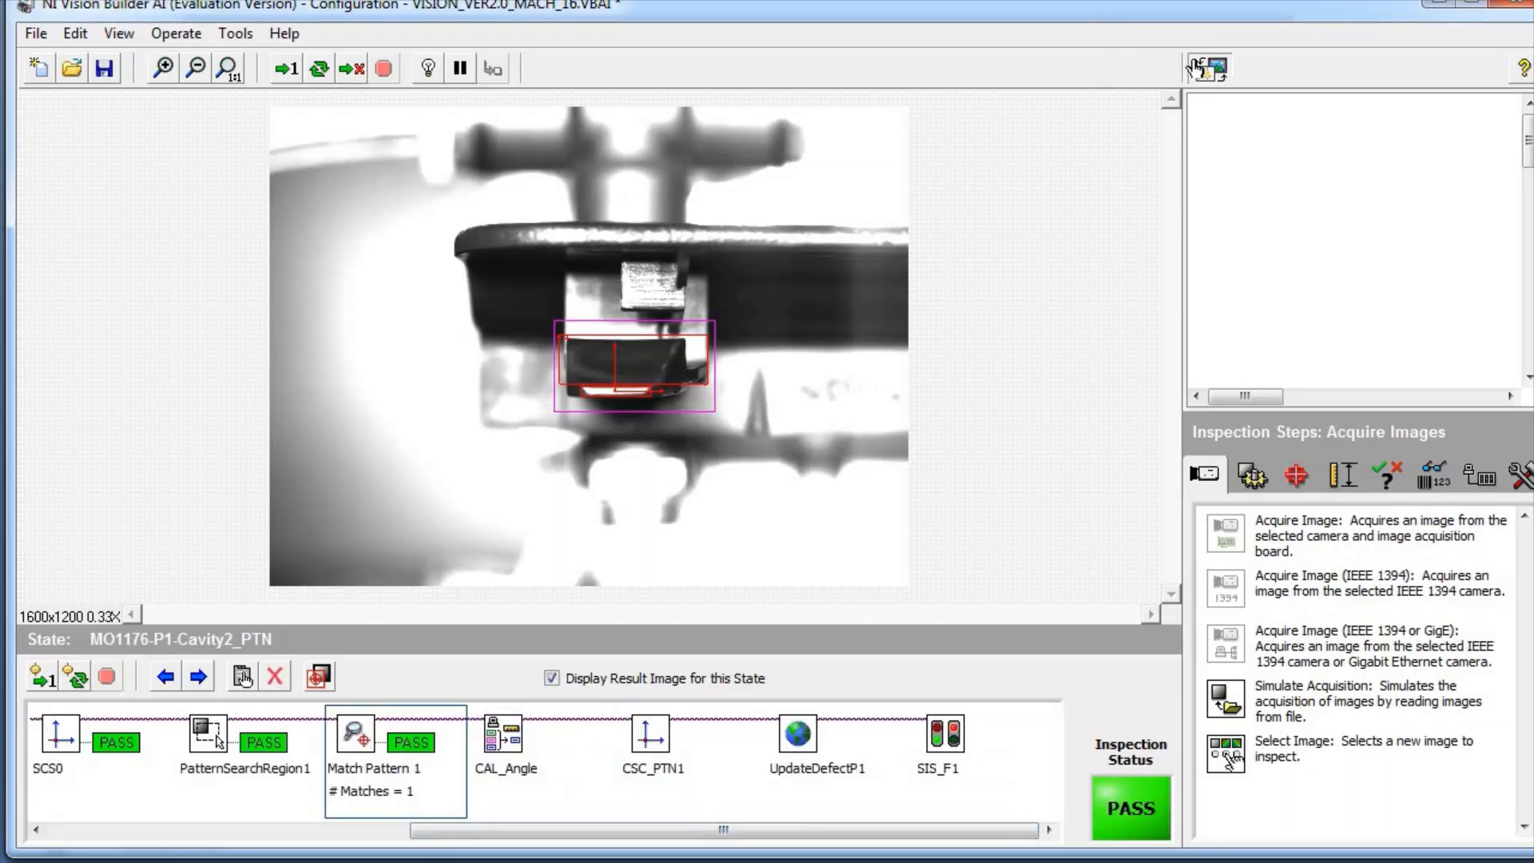
{"action": "left_click", "coordinate": [1210, 68]}
{"action": "left_click_drag", "start_coordinate": [1171, 191], "coordinate": [1153, 382]}
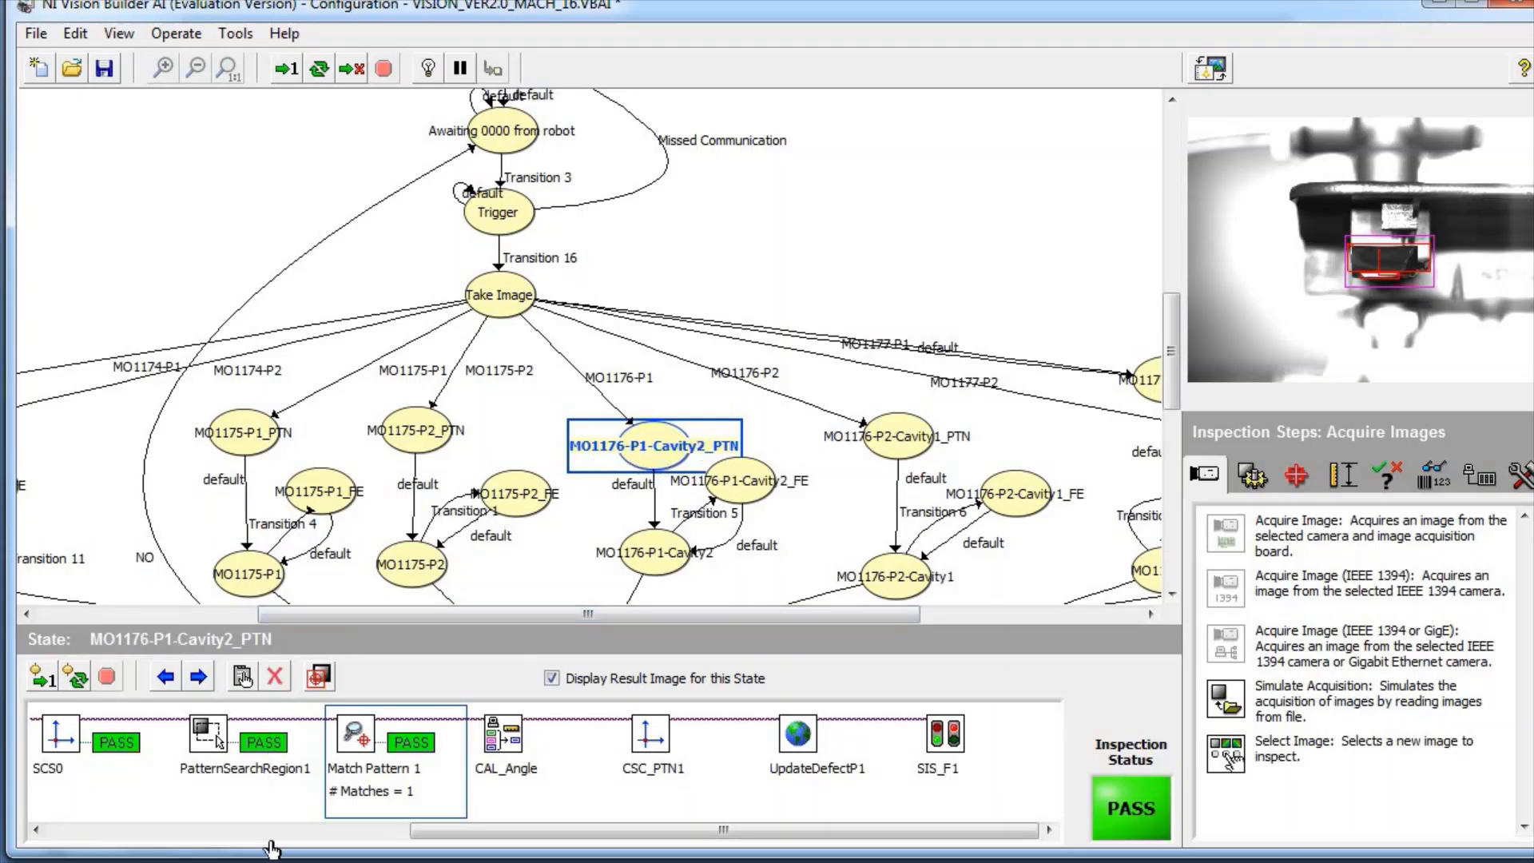
{"action": "left_click", "coordinate": [968, 755]}
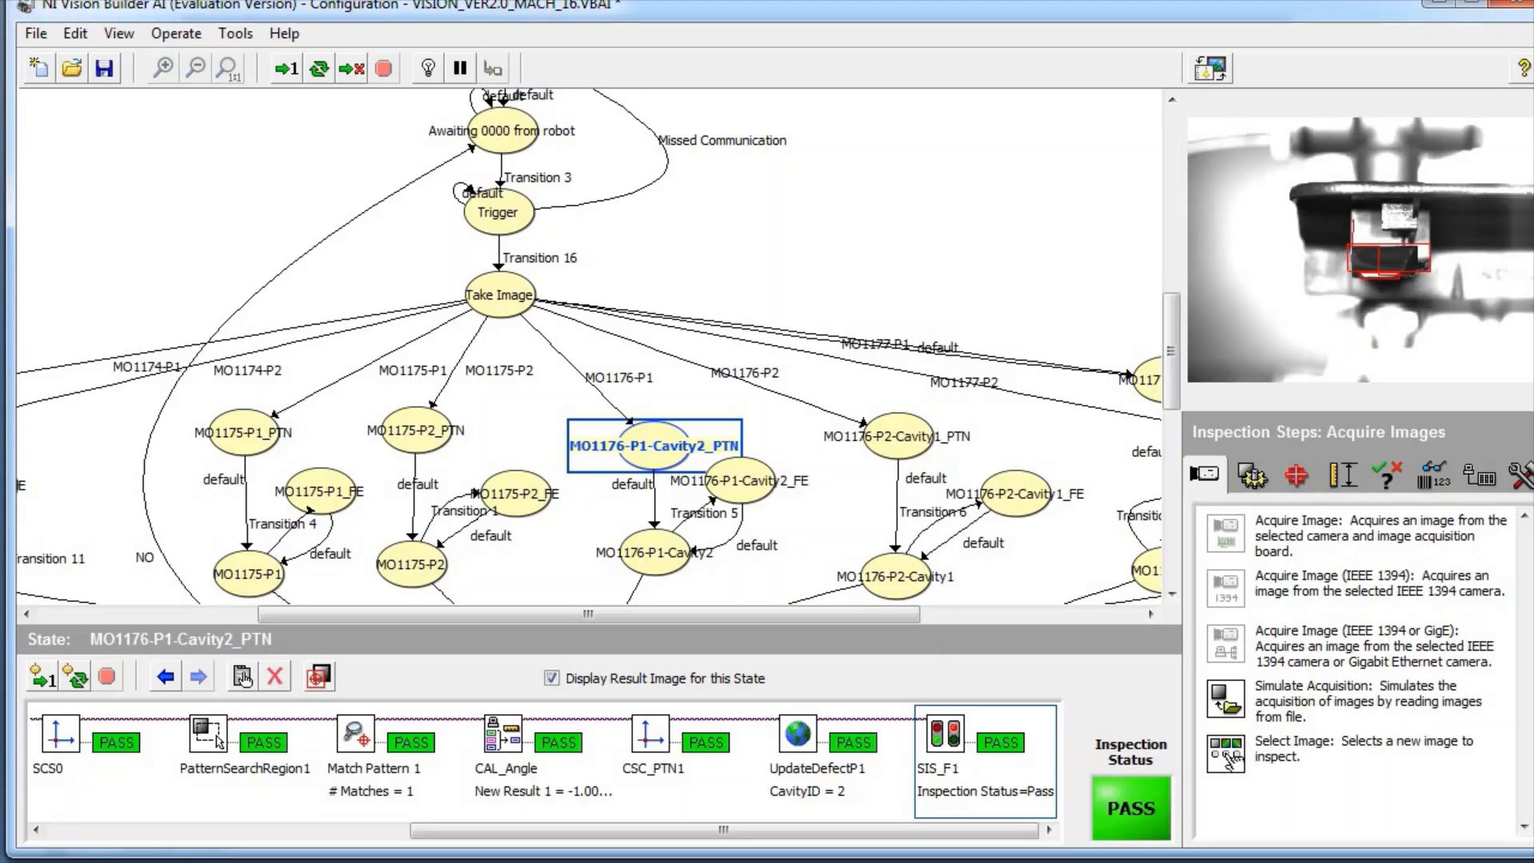
Run the MO1176-P1-Cavity2_PTN state once and review the results along its step sequence
{"action": "left_click", "coordinate": [36, 680]}
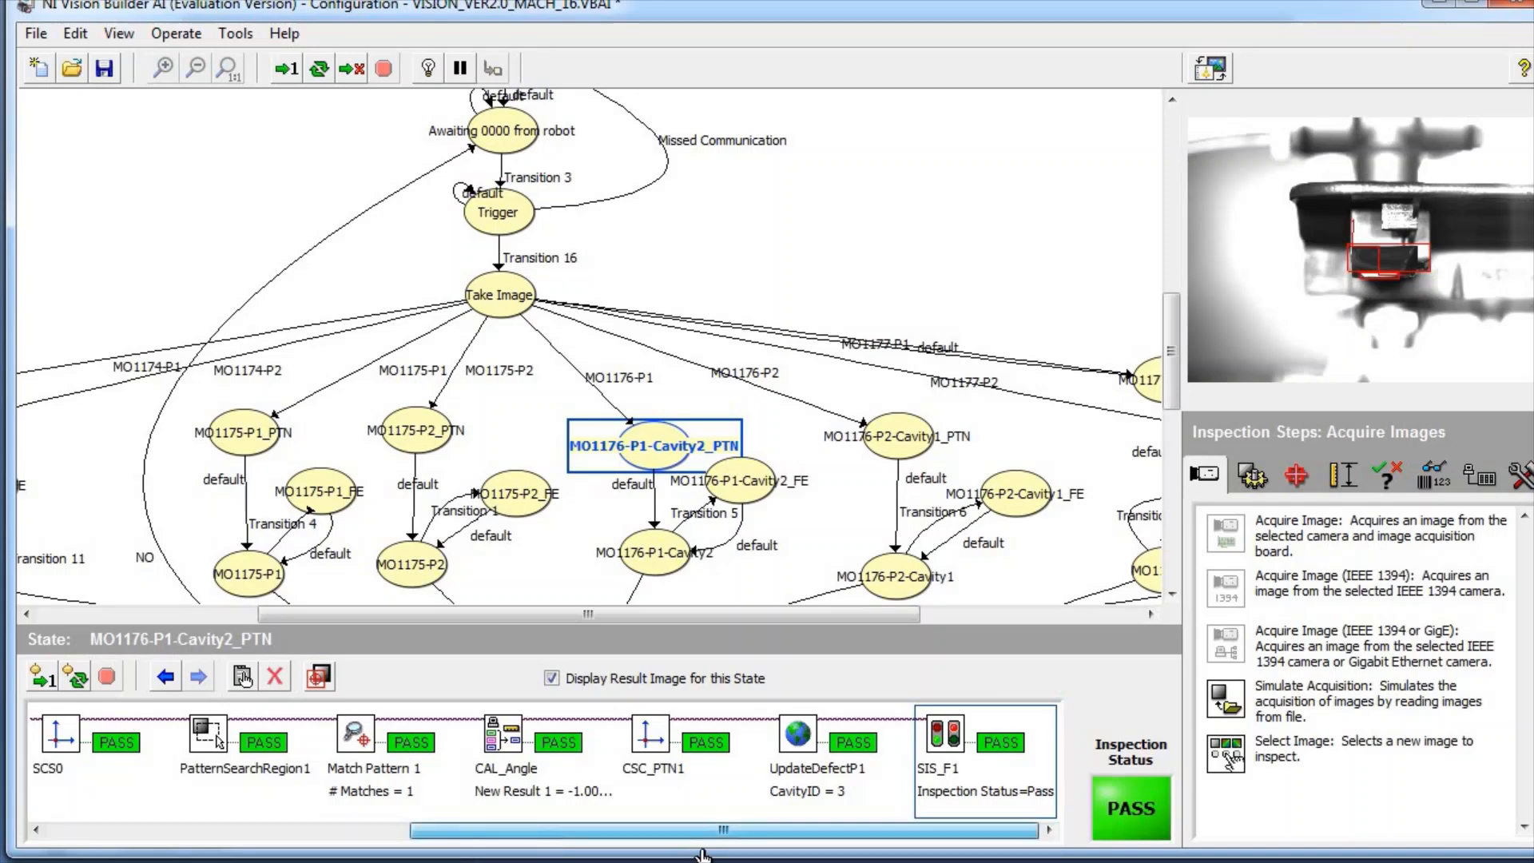
{"action": "left_click", "coordinate": [334, 829]}
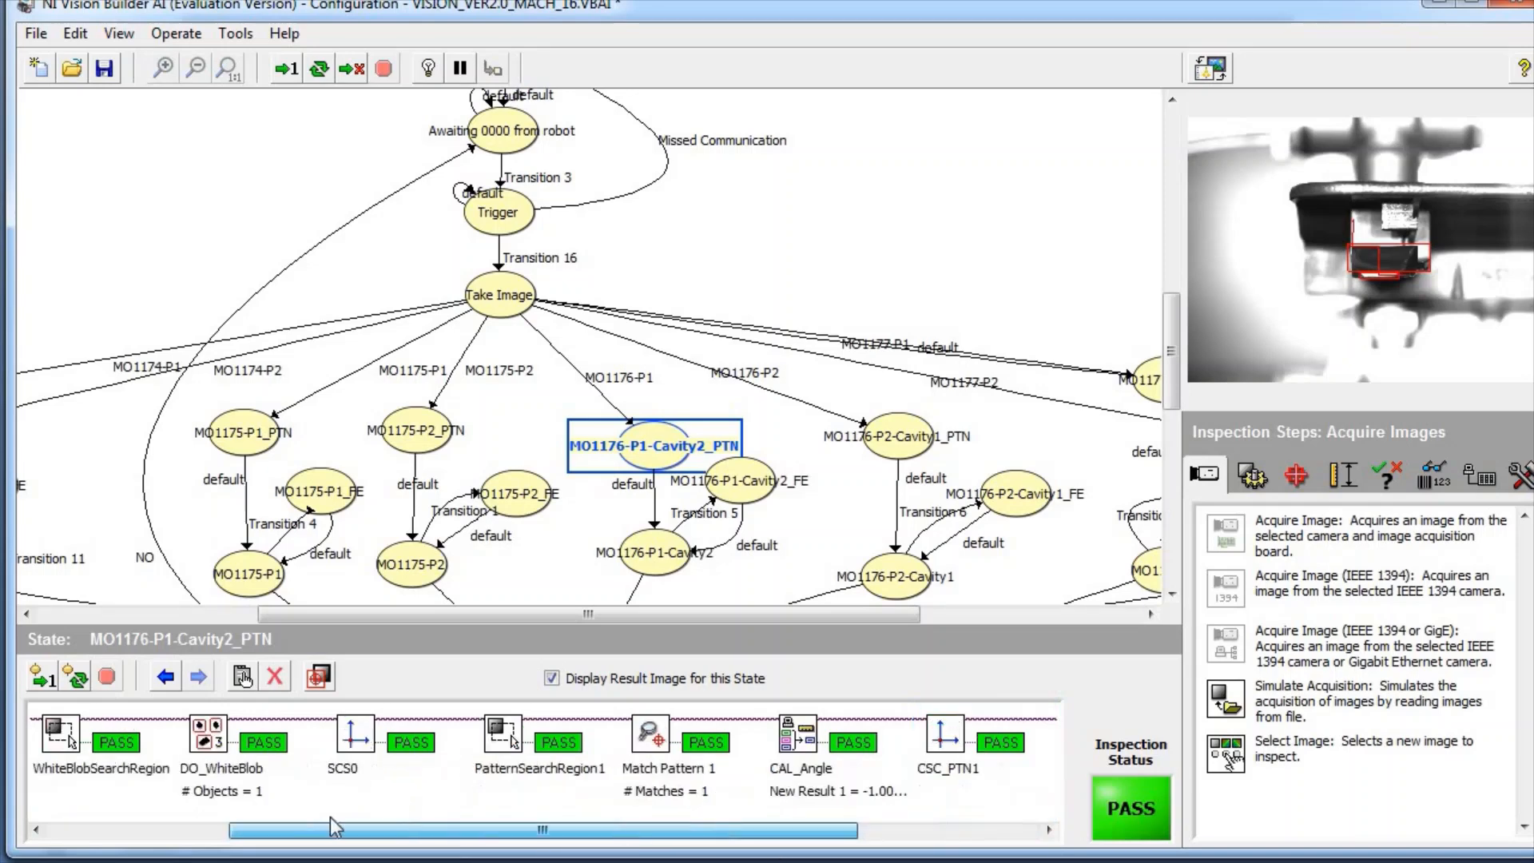
{"action": "left_click_drag", "start_coordinate": [334, 829], "coordinate": [515, 829]}
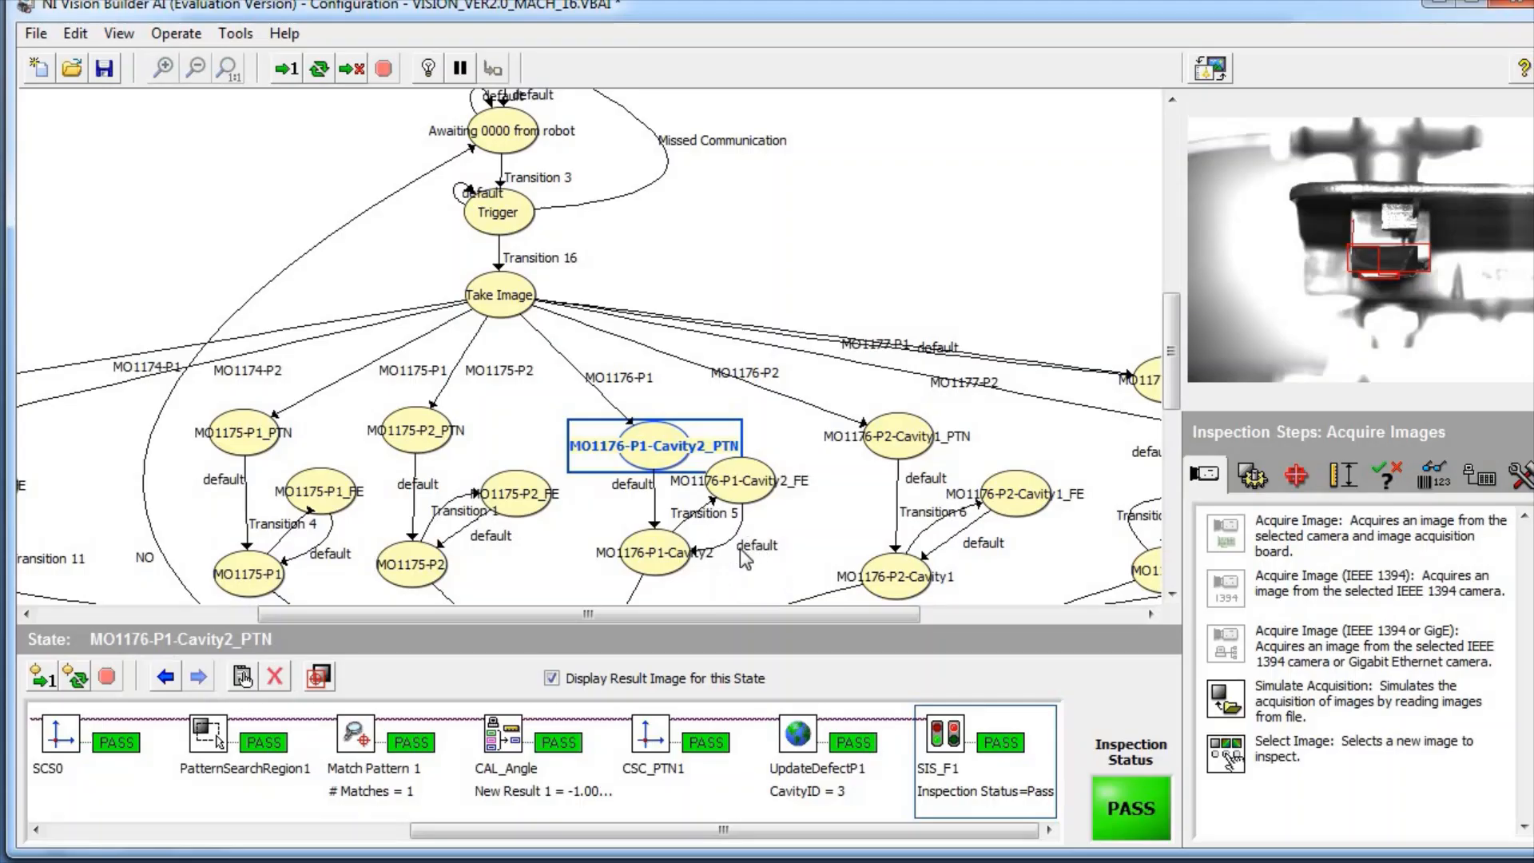
Select the MO1176-P1-Cavity2 state and run its whole step sequence through SaveFailedImages
{"action": "left_click", "coordinate": [655, 559]}
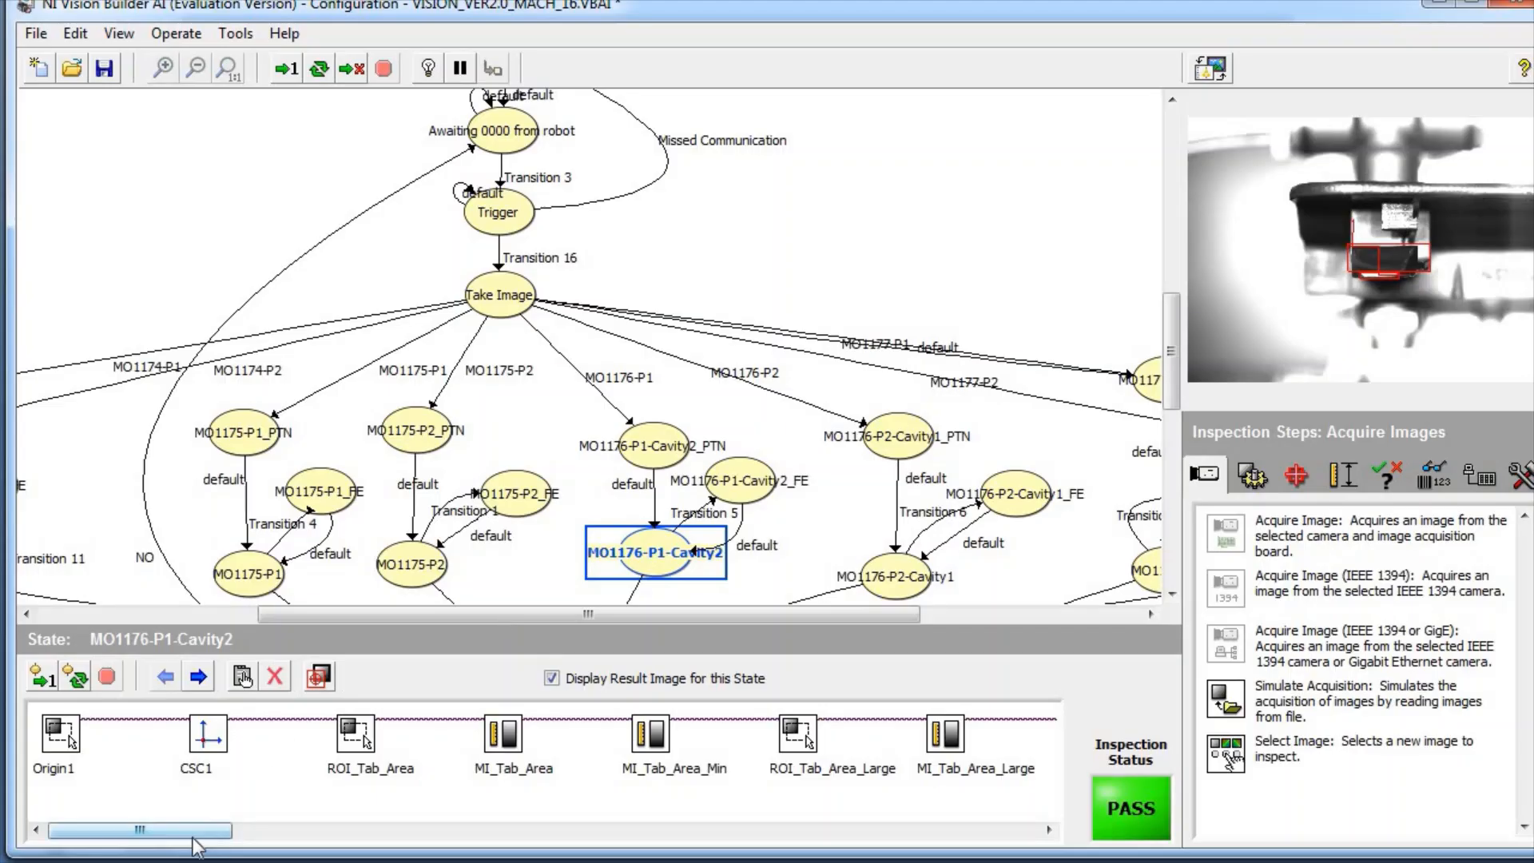
{"action": "left_click_drag", "start_coordinate": [186, 839], "coordinate": [992, 839]}
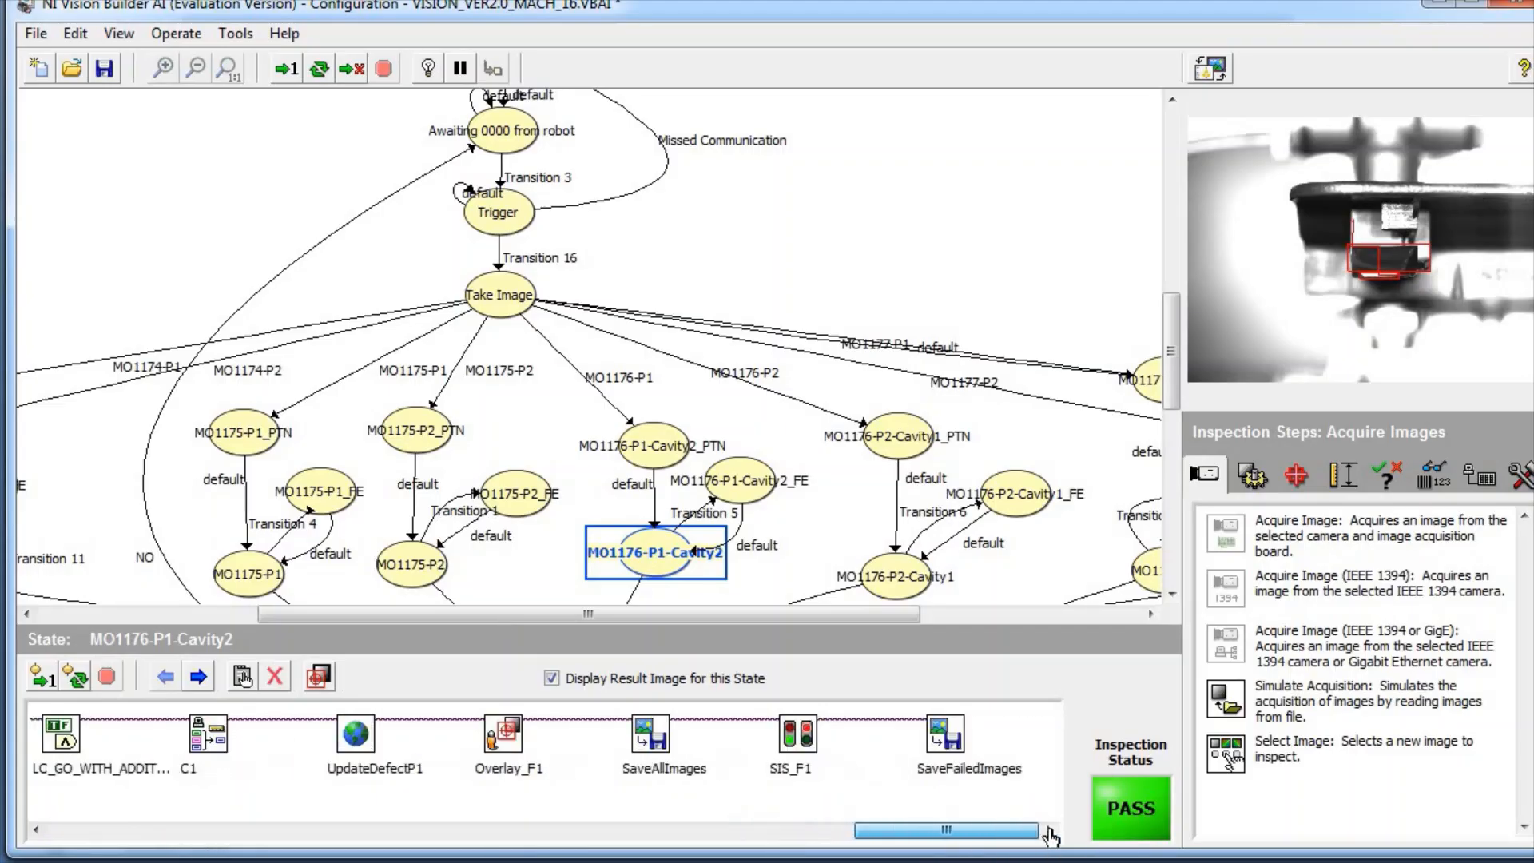
{"action": "left_click", "coordinate": [979, 746]}
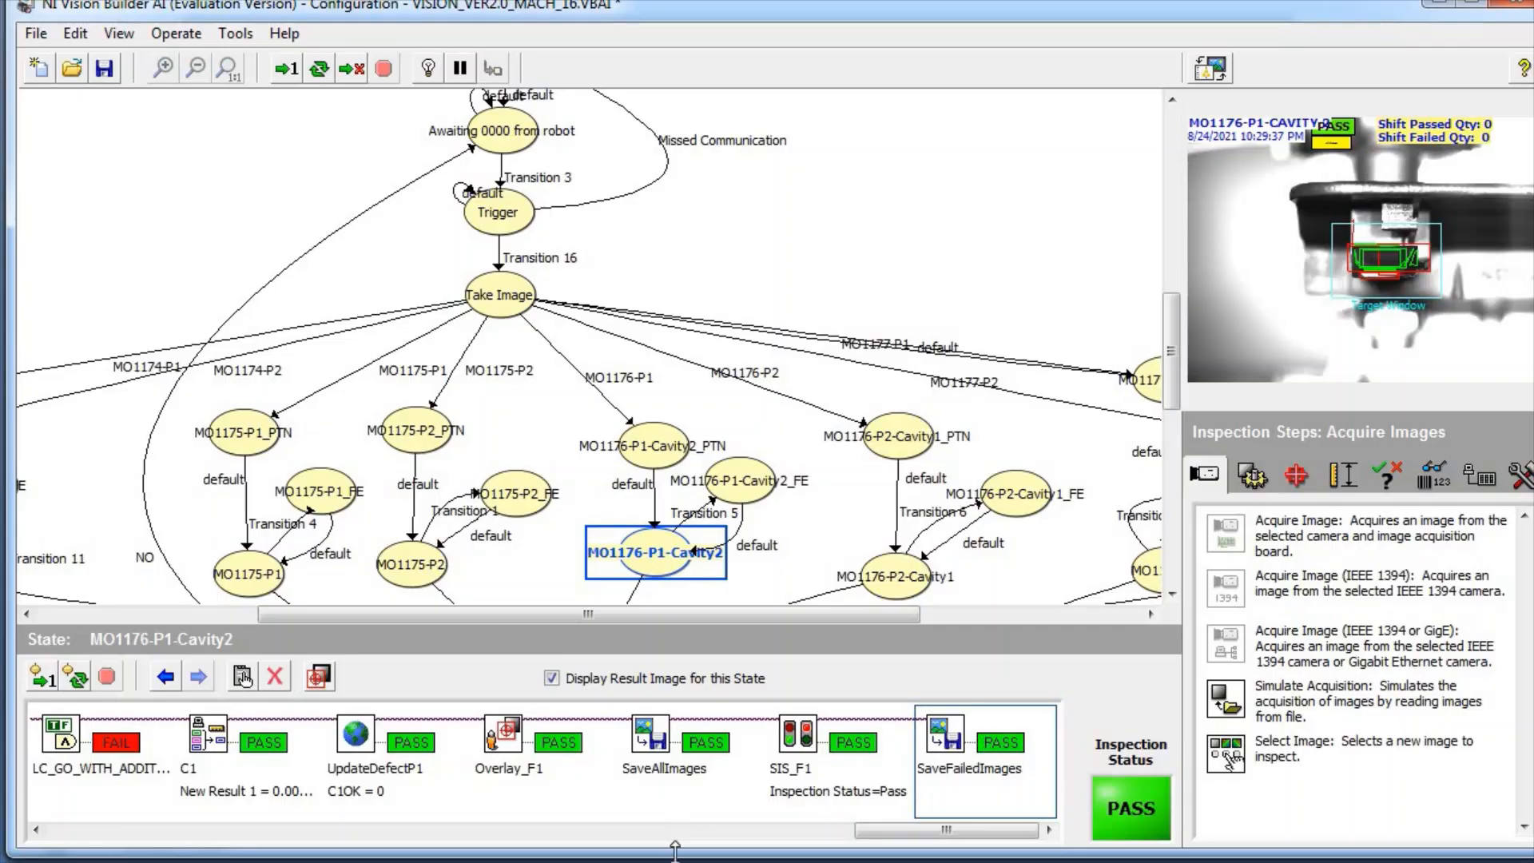
Open the MI_Tab_Area step of the MO1176-P1-Cavity2 state and examine its histogram and intensity limits
{"action": "left_click_drag", "start_coordinate": [885, 832], "coordinate": [114, 839]}
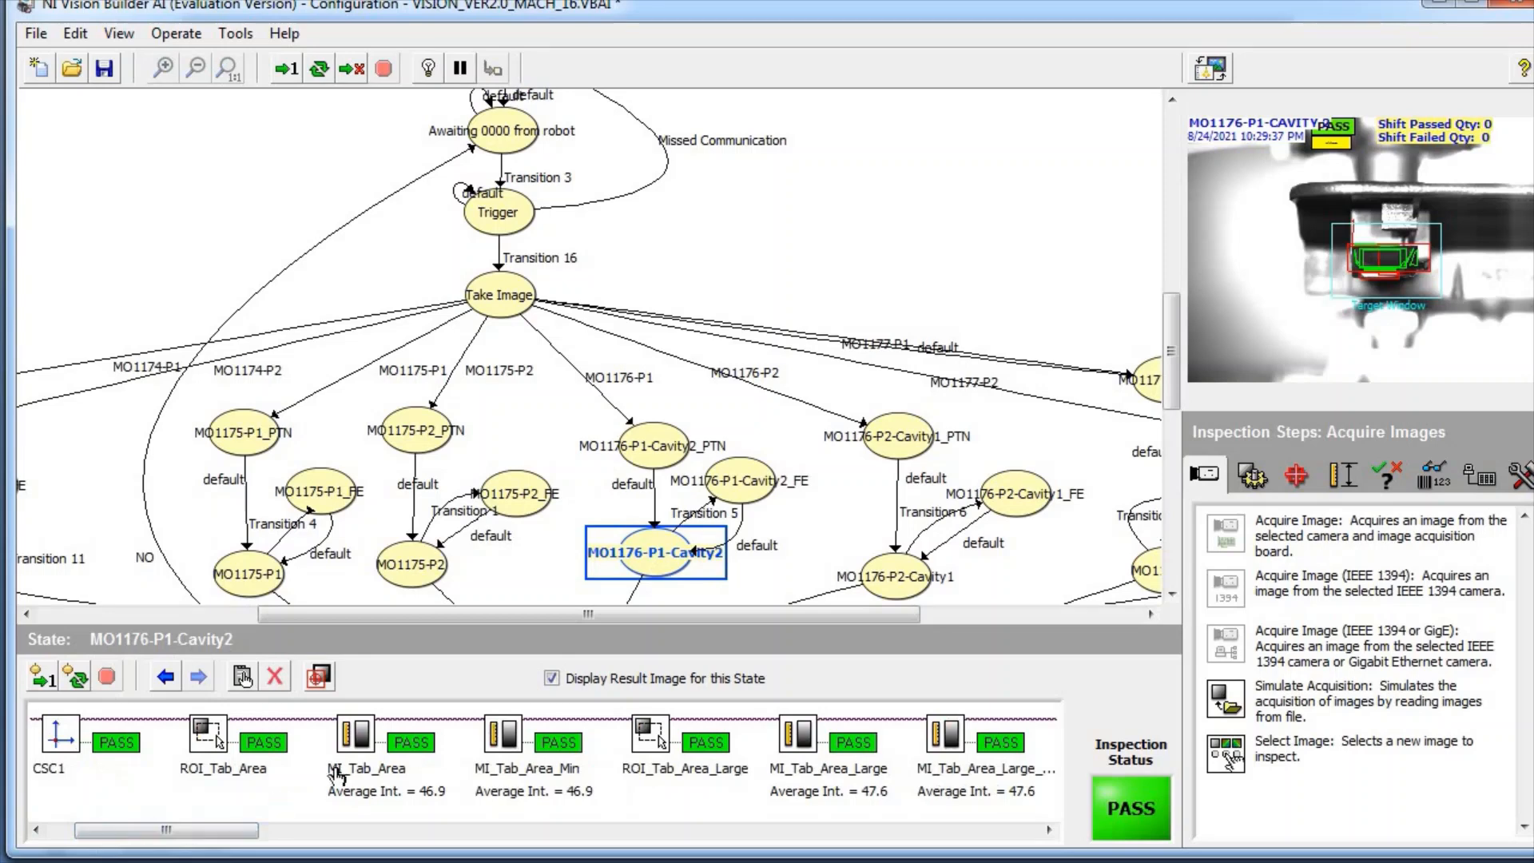
{"action": "left_click", "coordinate": [363, 769]}
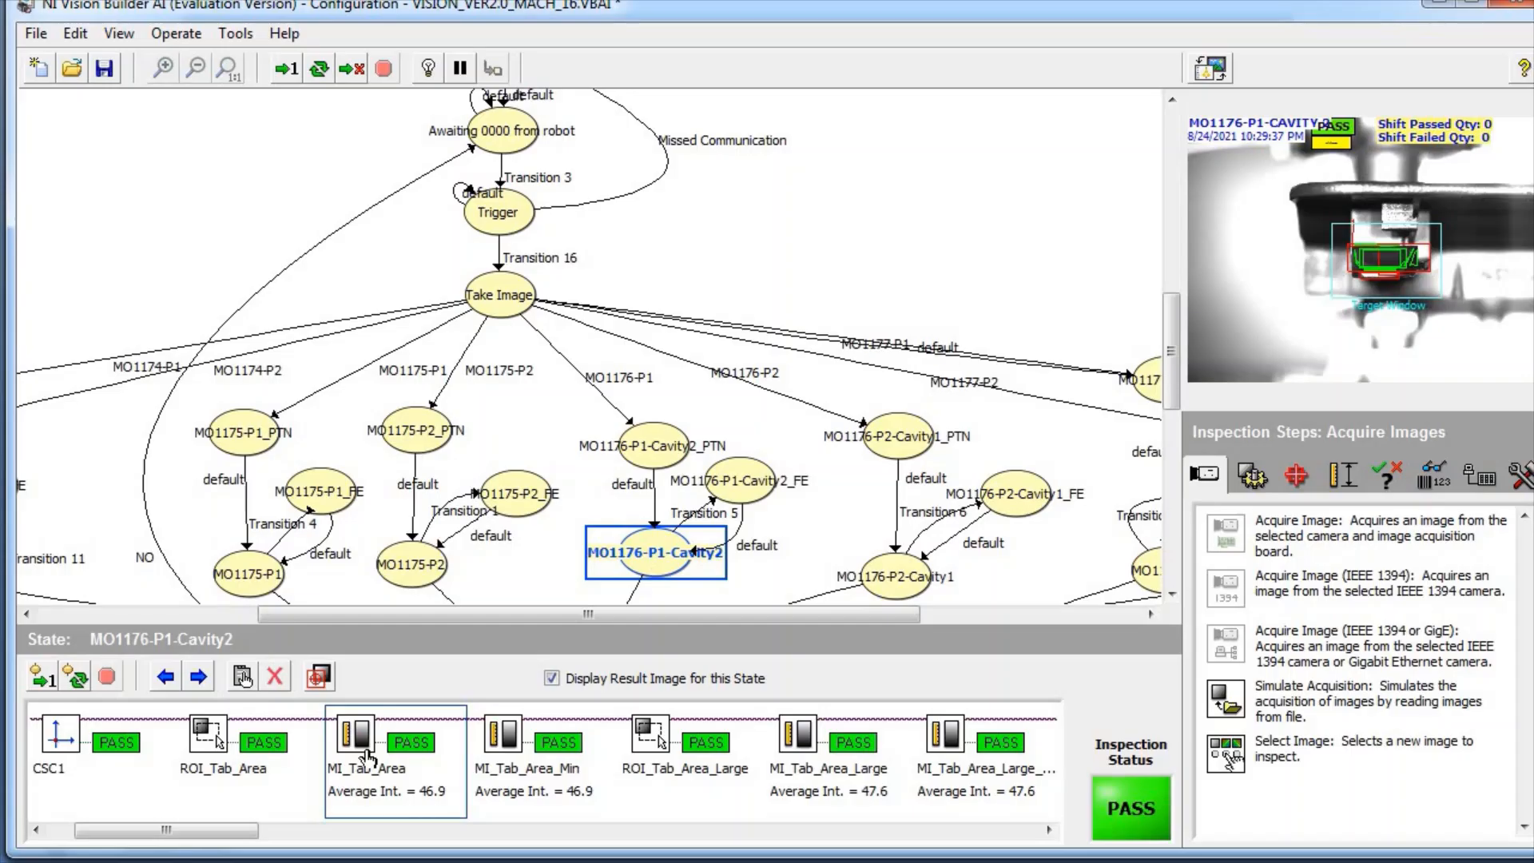
{"action": "double_click", "coordinate": [366, 756]}
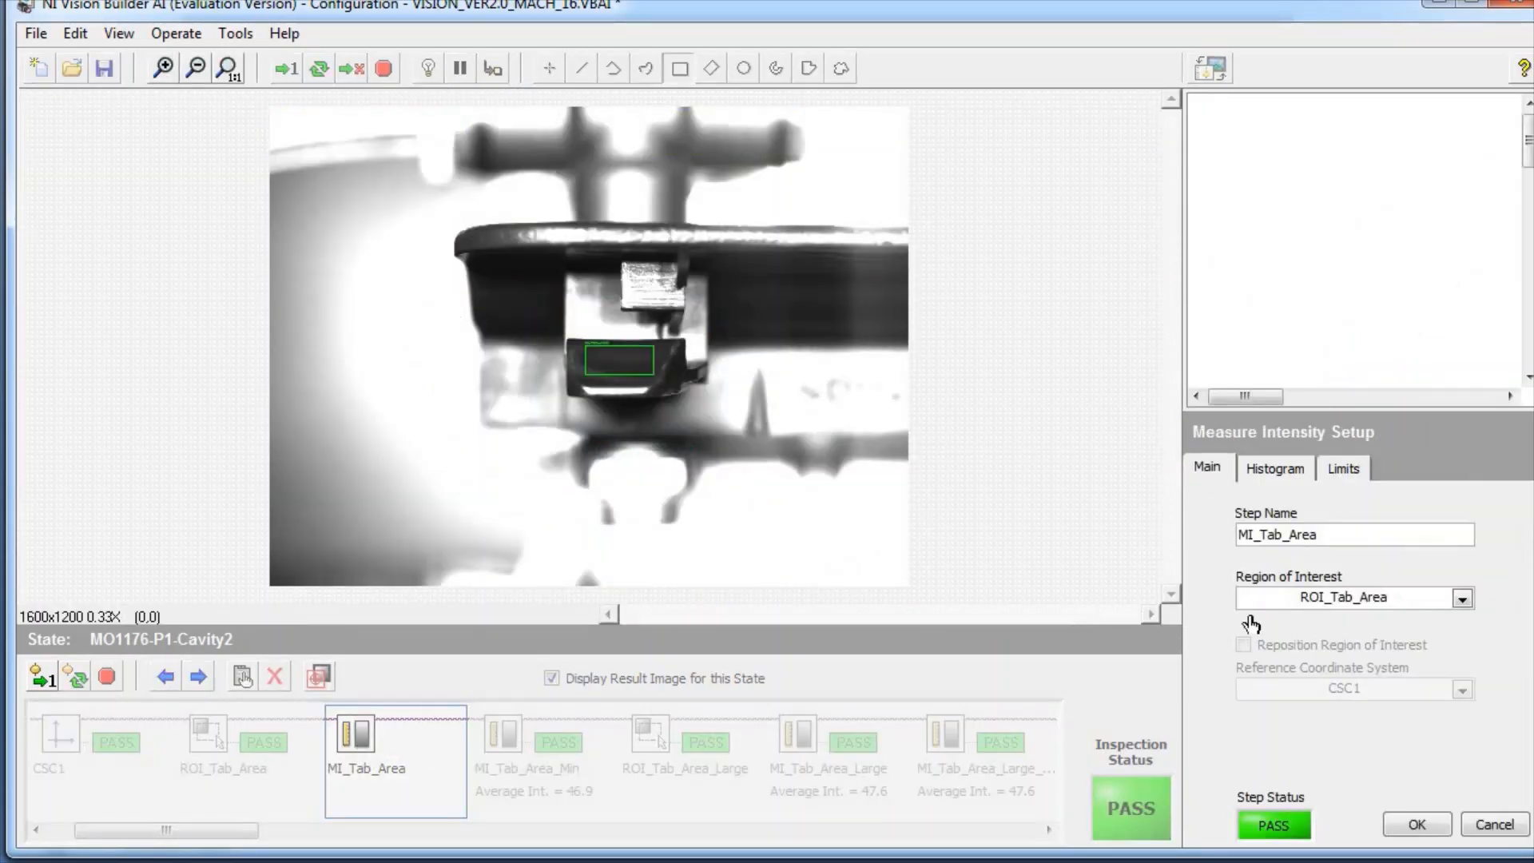
{"action": "left_click", "coordinate": [1280, 469]}
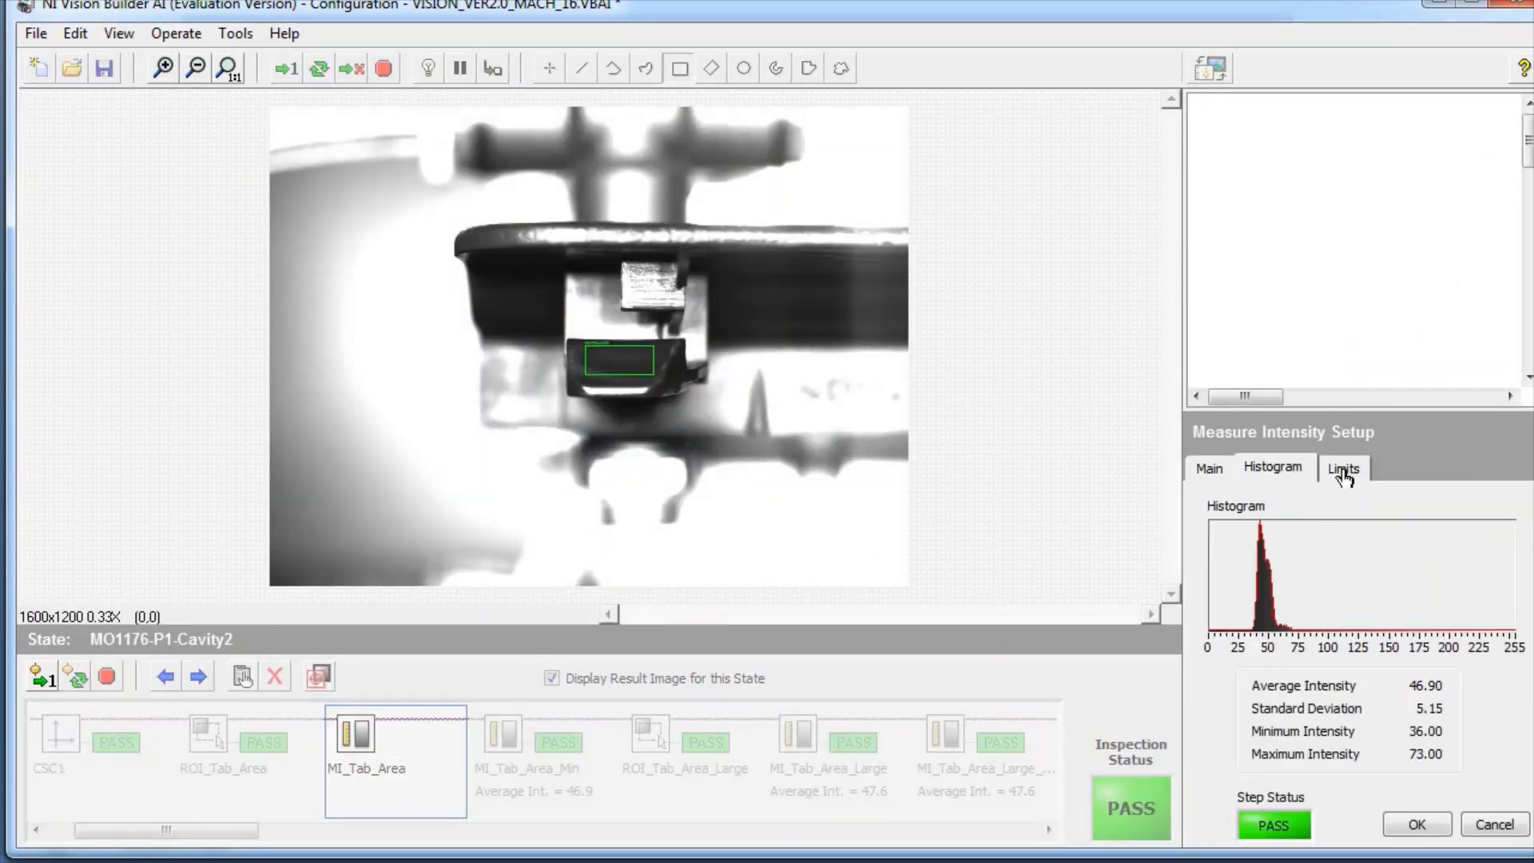
{"action": "left_click", "coordinate": [1343, 472]}
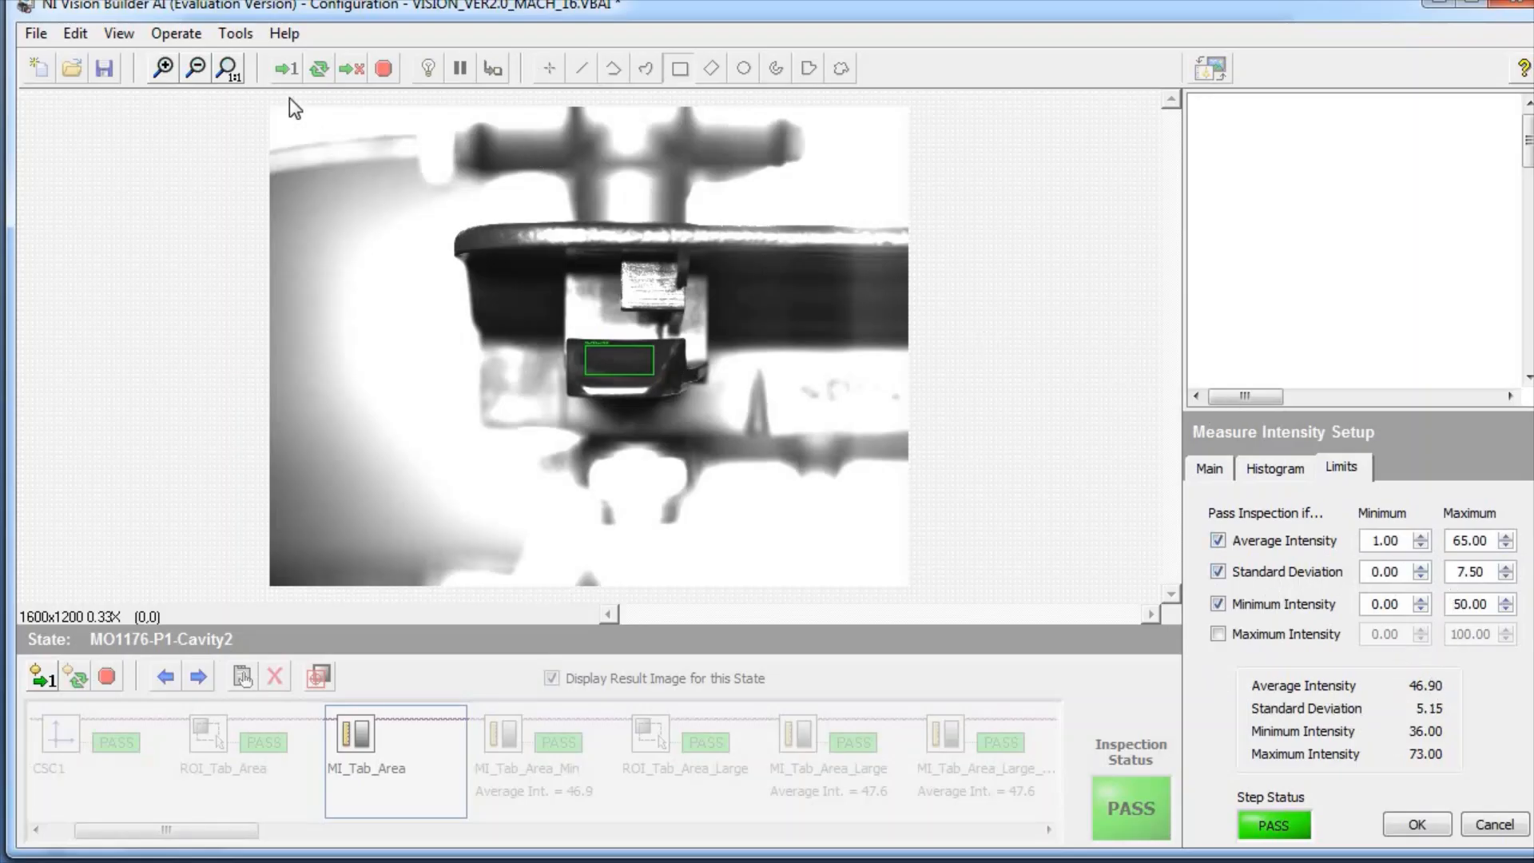
Consult the context help on how to measure intensity and exit the MI_Tab_Area setup without saving changes
{"action": "left_click", "coordinate": [278, 37]}
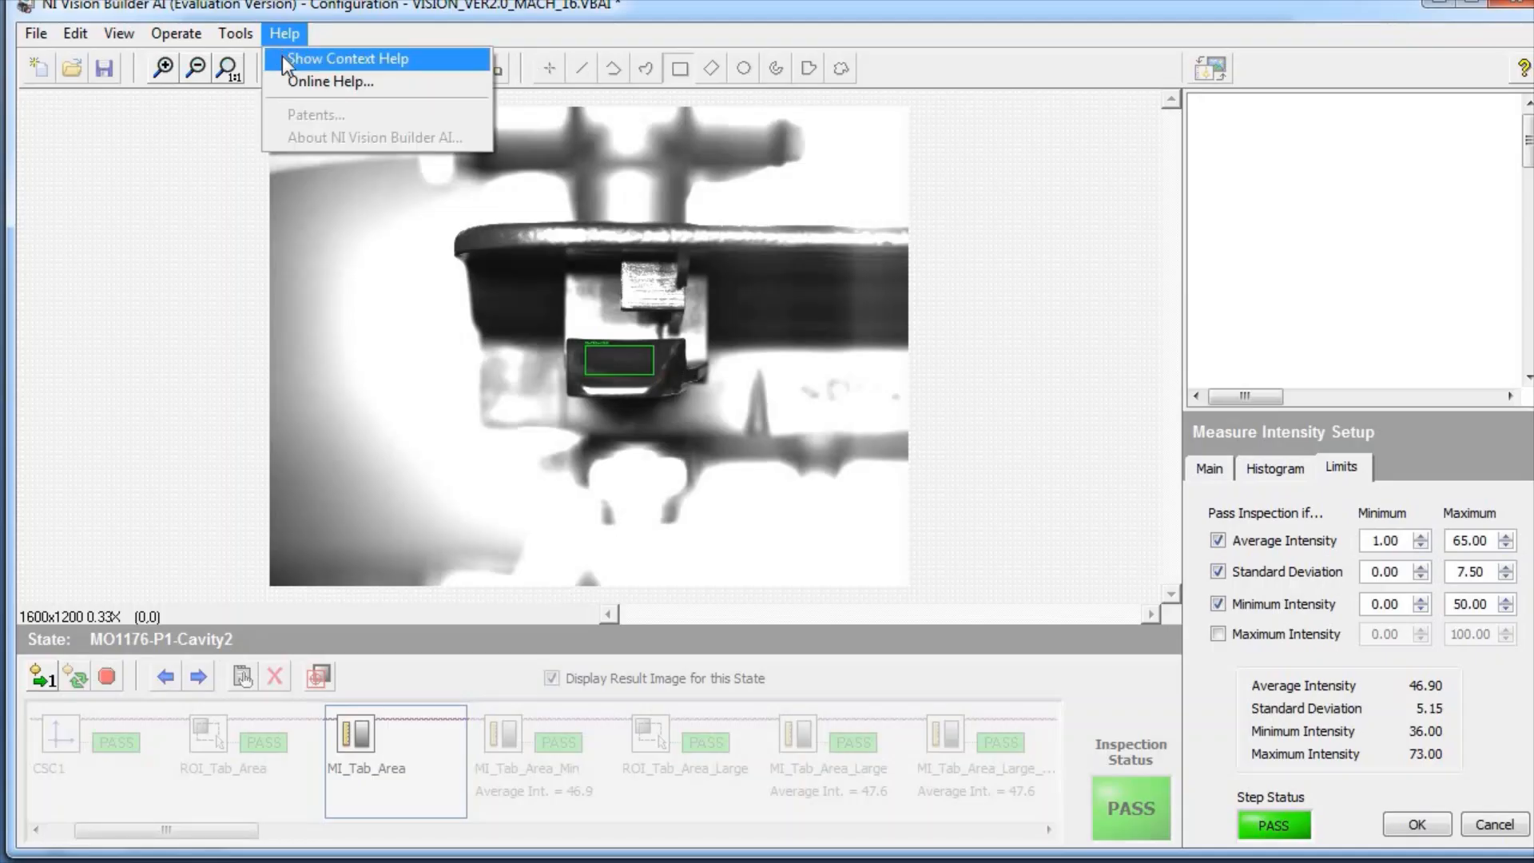
{"action": "left_click", "coordinate": [284, 57]}
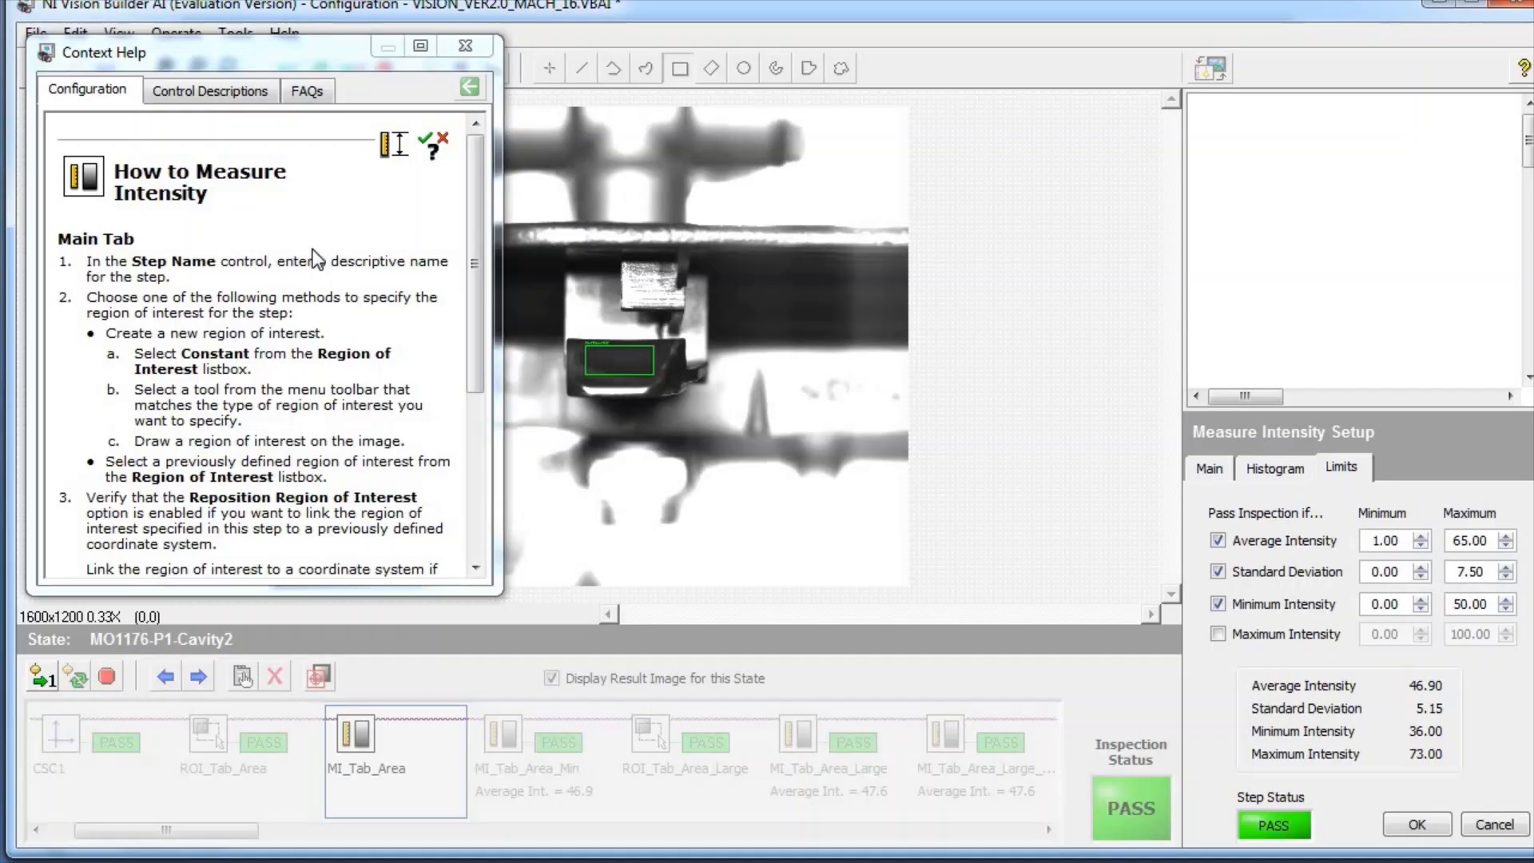
{"action": "left_click_drag", "start_coordinate": [472, 272], "coordinate": [463, 214]}
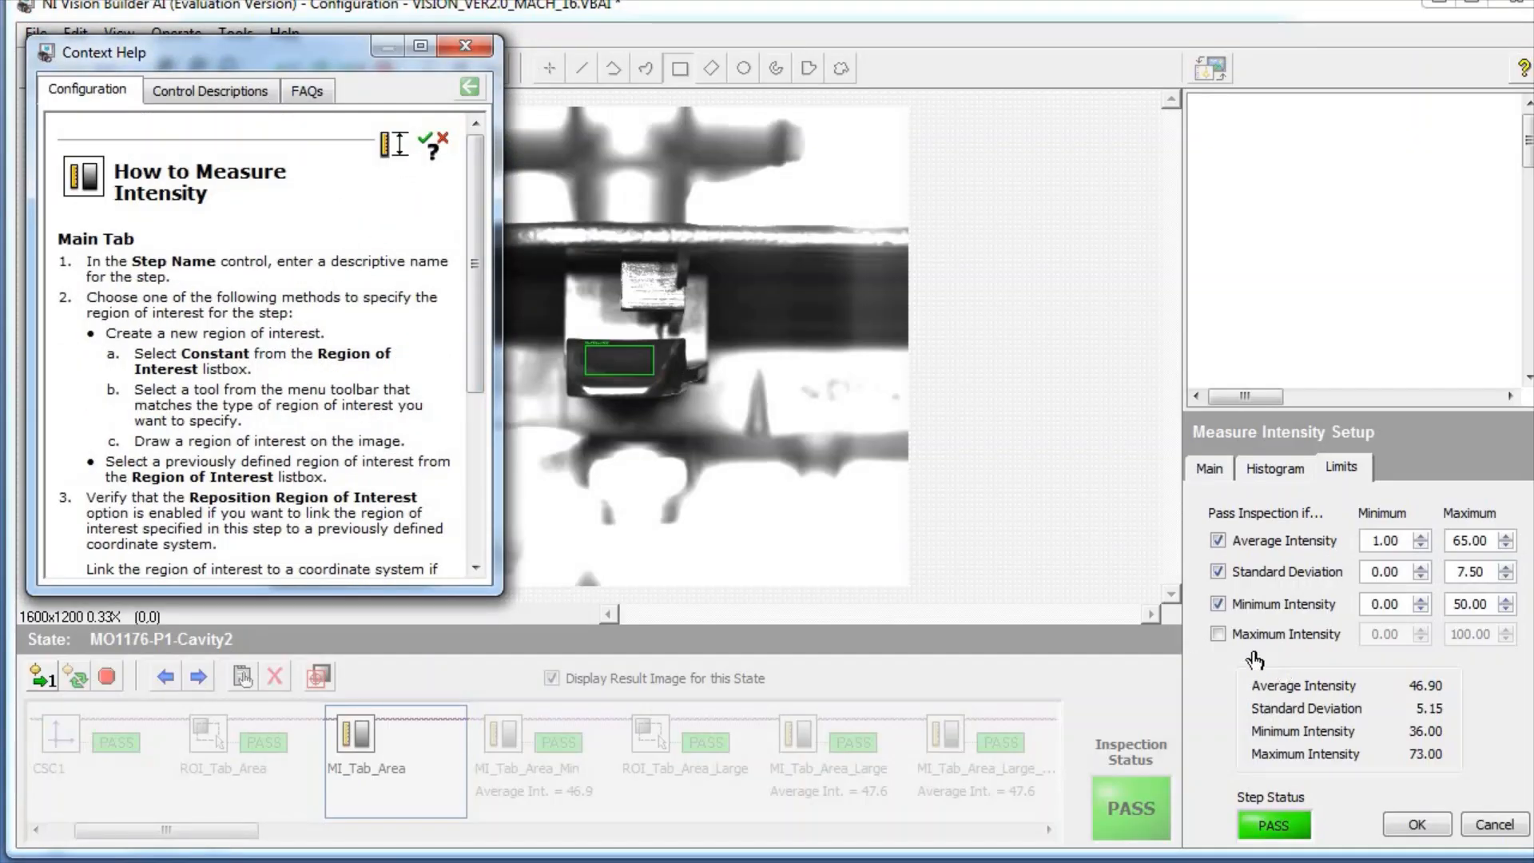
{"action": "left_click", "coordinate": [469, 38]}
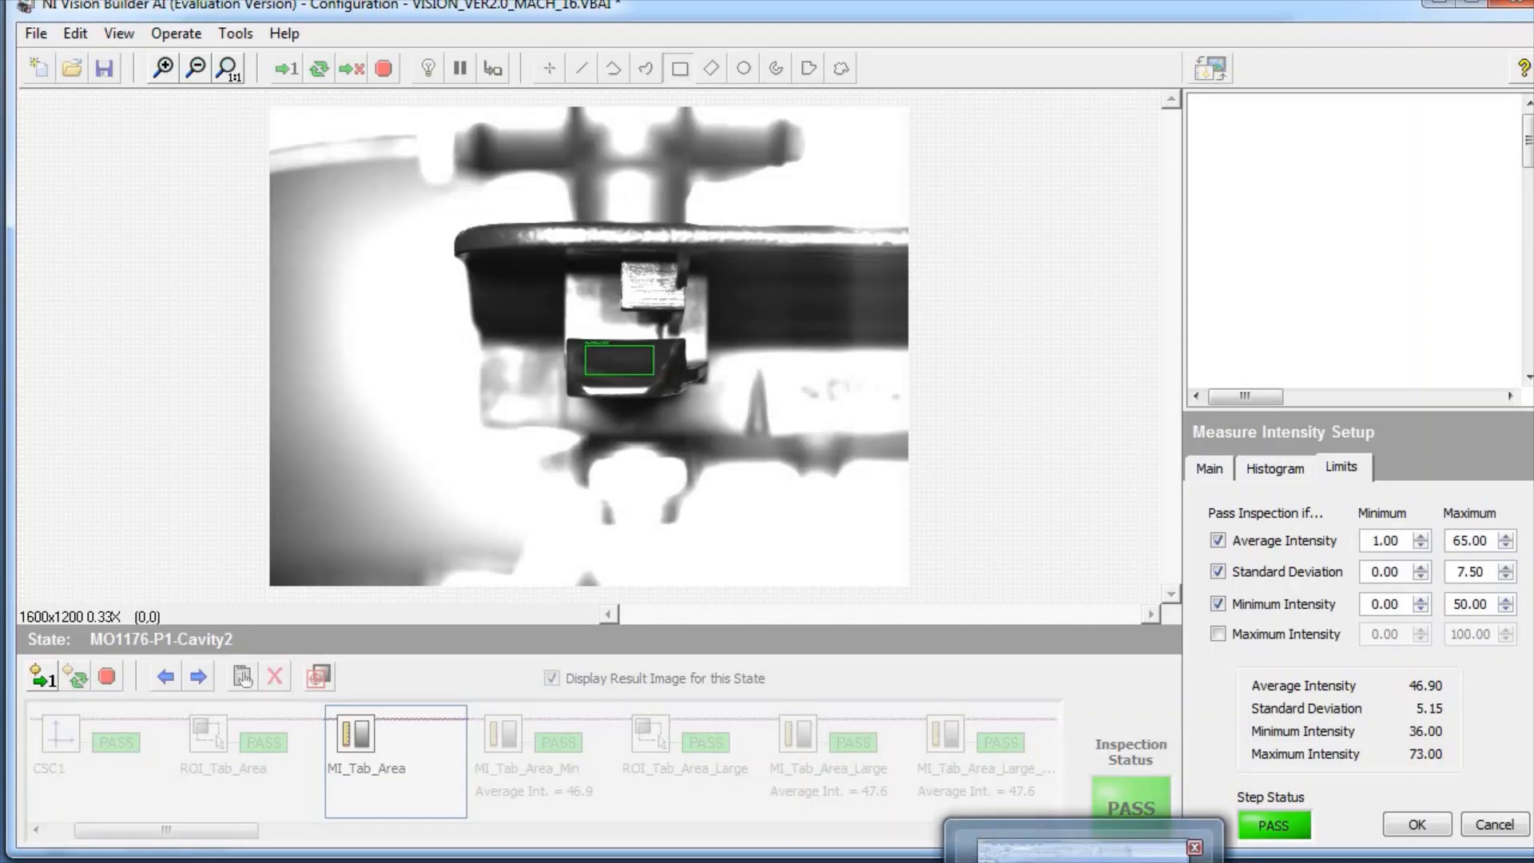
{"action": "left_click", "coordinate": [1083, 851]}
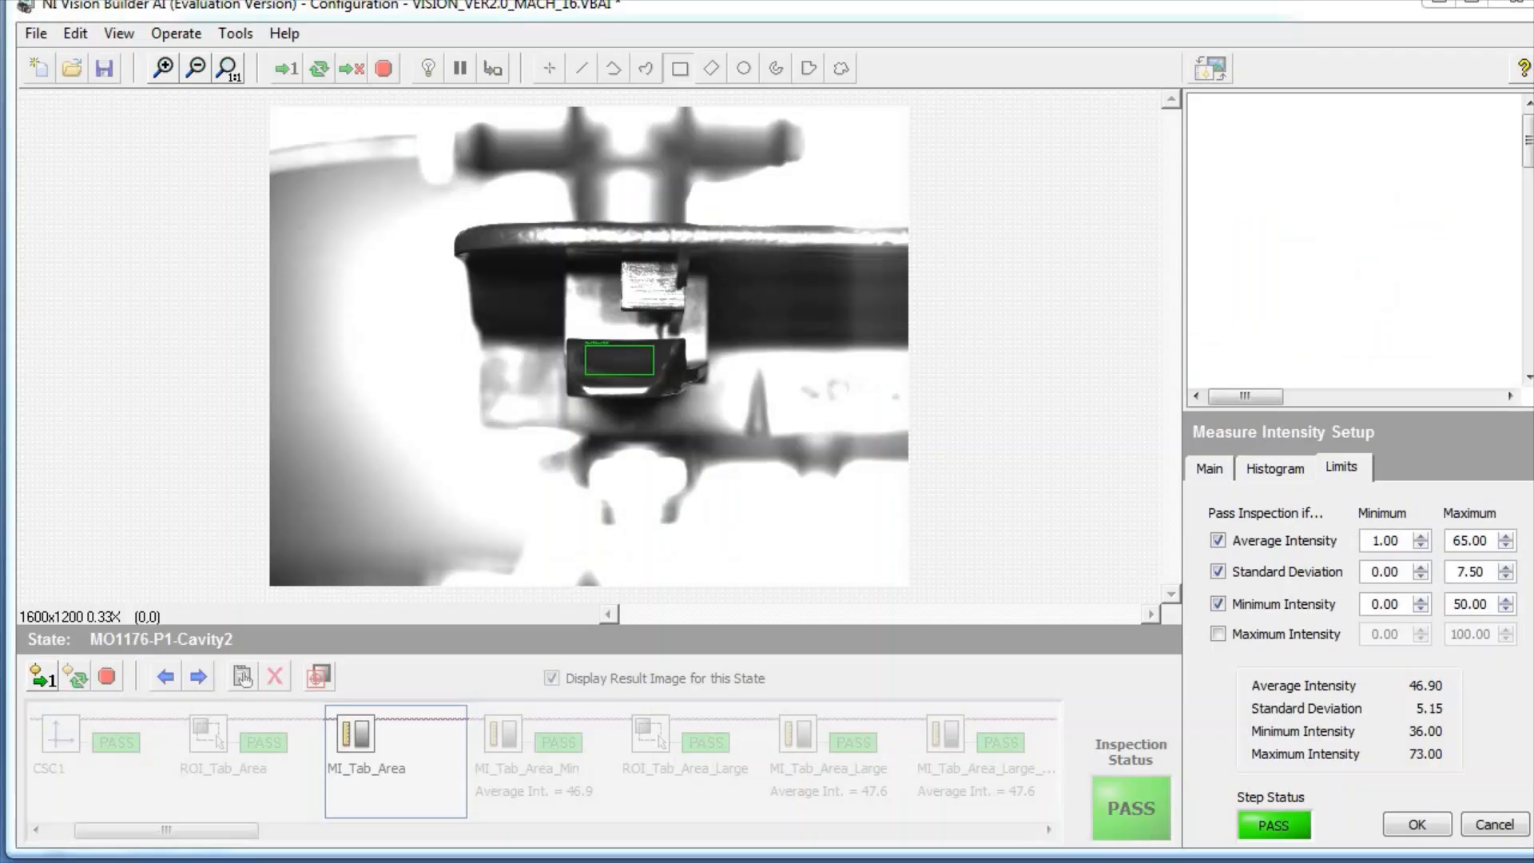
{"action": "left_click", "coordinate": [1470, 827]}
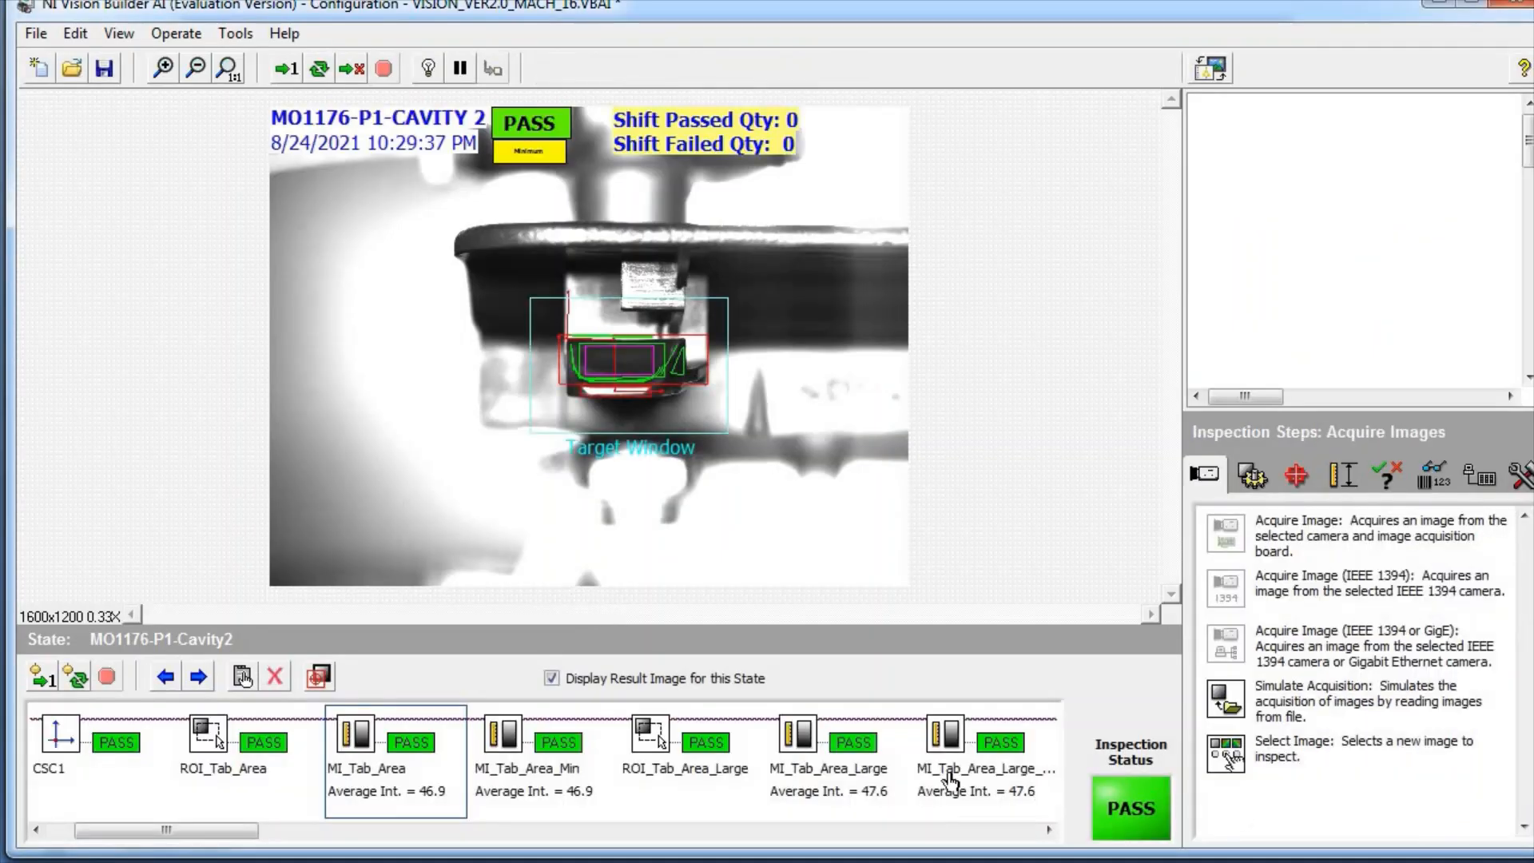
Select the MI_Tab_Area_Large step and review the MO1176-P1-Cavity2 step sequence from Origin1 through MI_Tab_Border3
{"action": "left_click", "coordinate": [831, 765]}
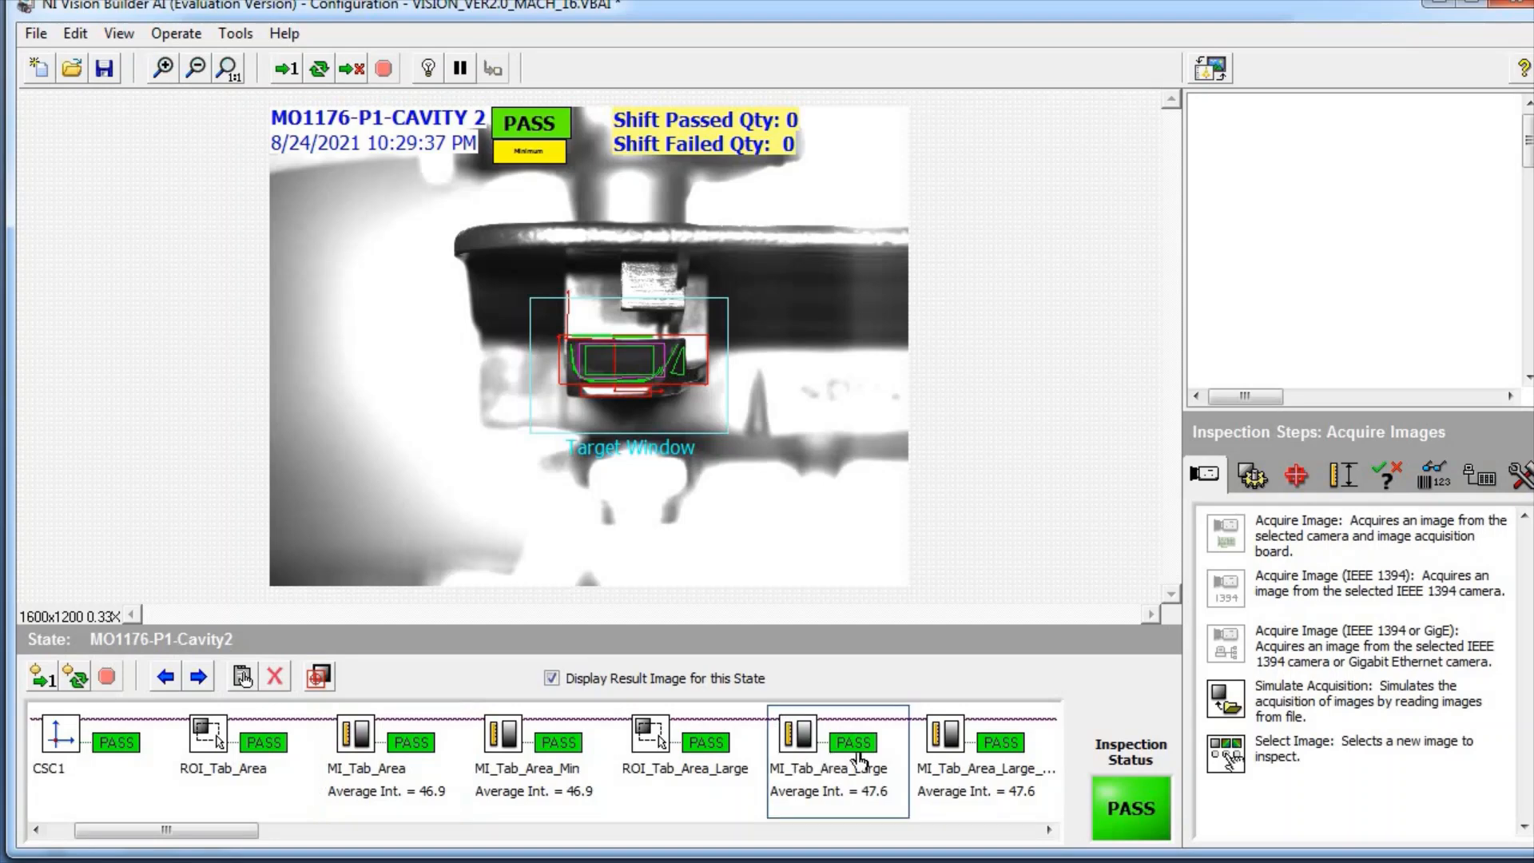
{"action": "left_click", "coordinate": [333, 836]}
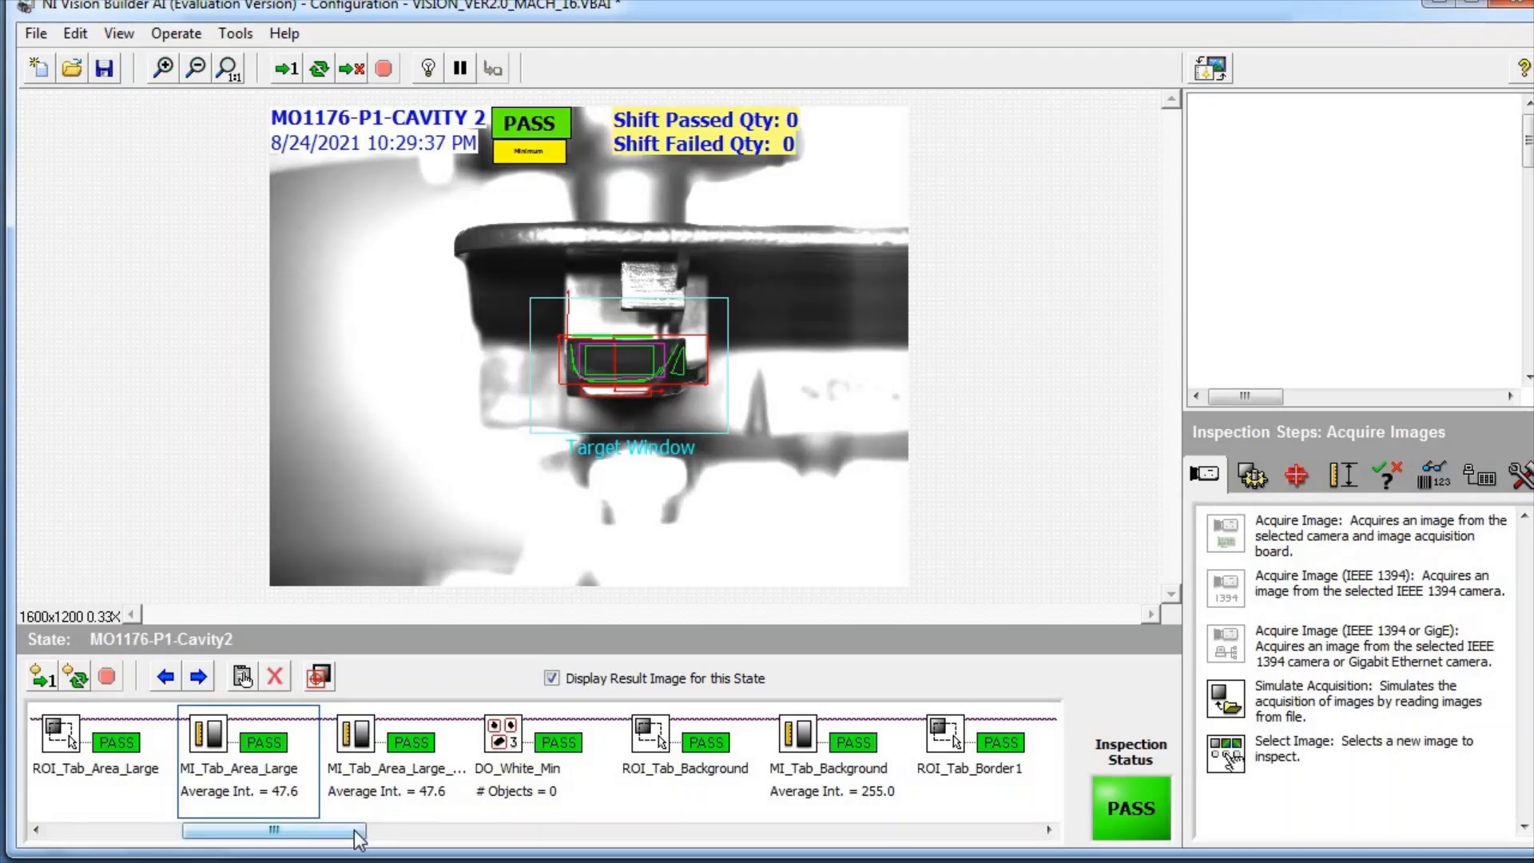
{"action": "left_click_drag", "start_coordinate": [357, 839], "coordinate": [223, 838]}
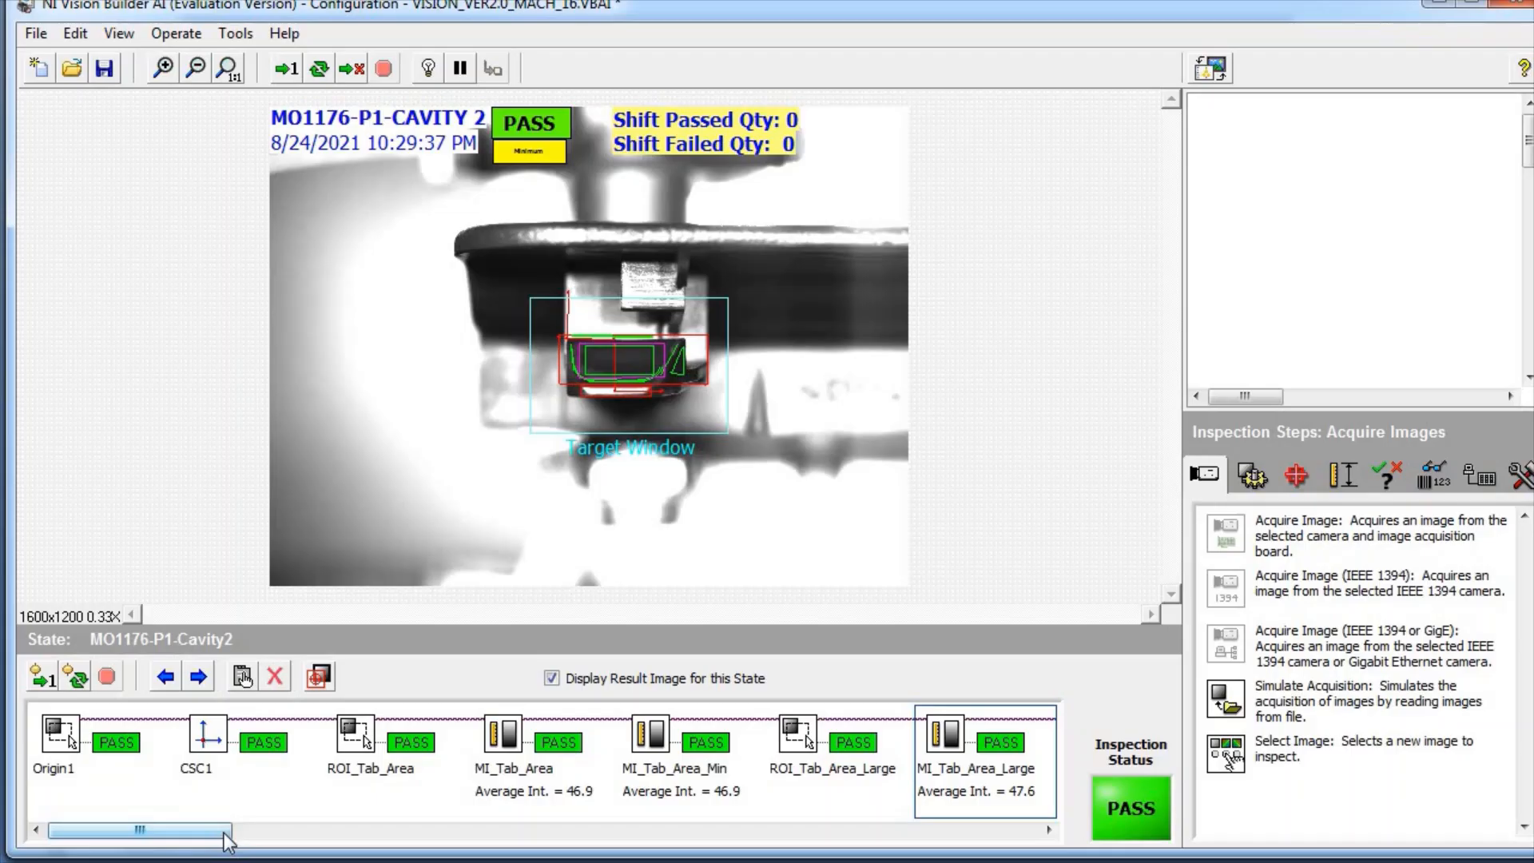
{"action": "left_click_drag", "start_coordinate": [225, 834], "coordinate": [534, 847]}
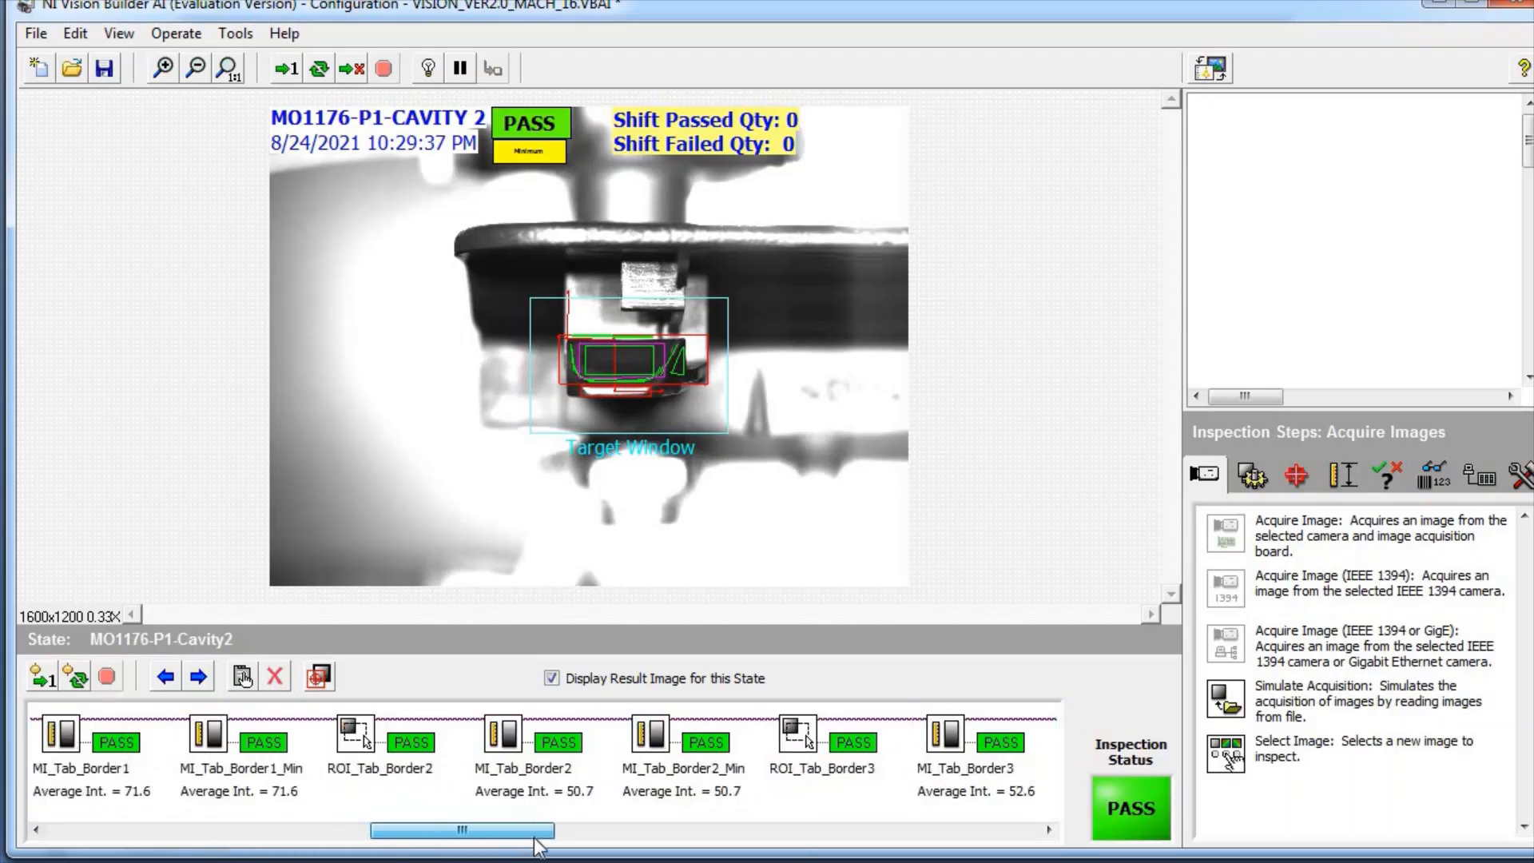